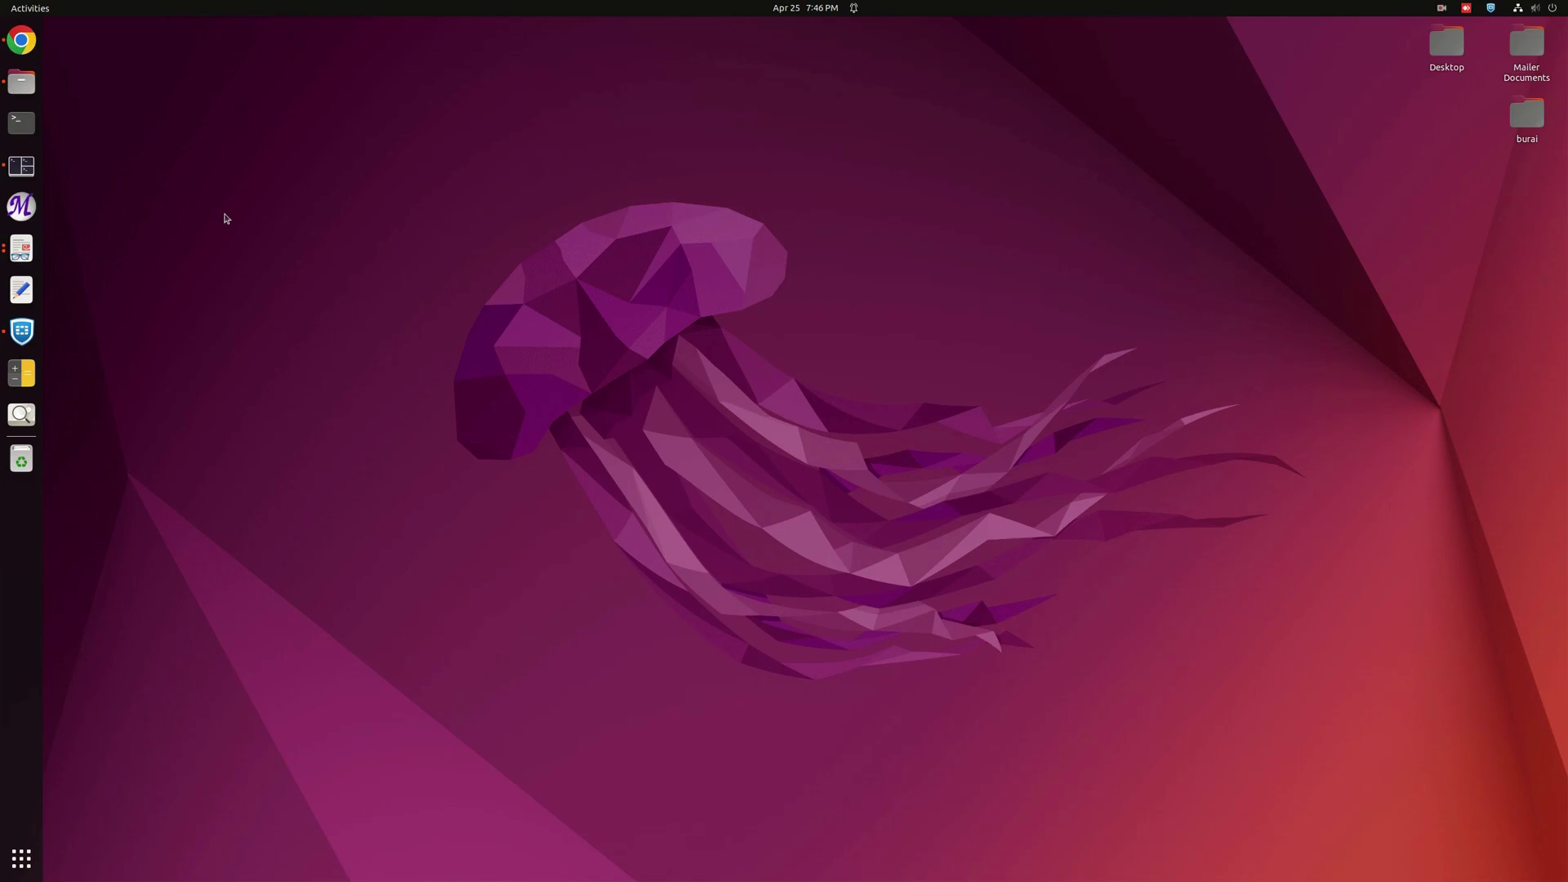
Step: Open a terminal in the V2CF2 folder and run burai to launch BURAI 1.3
left_click(22, 82)
right_click(472, 275)
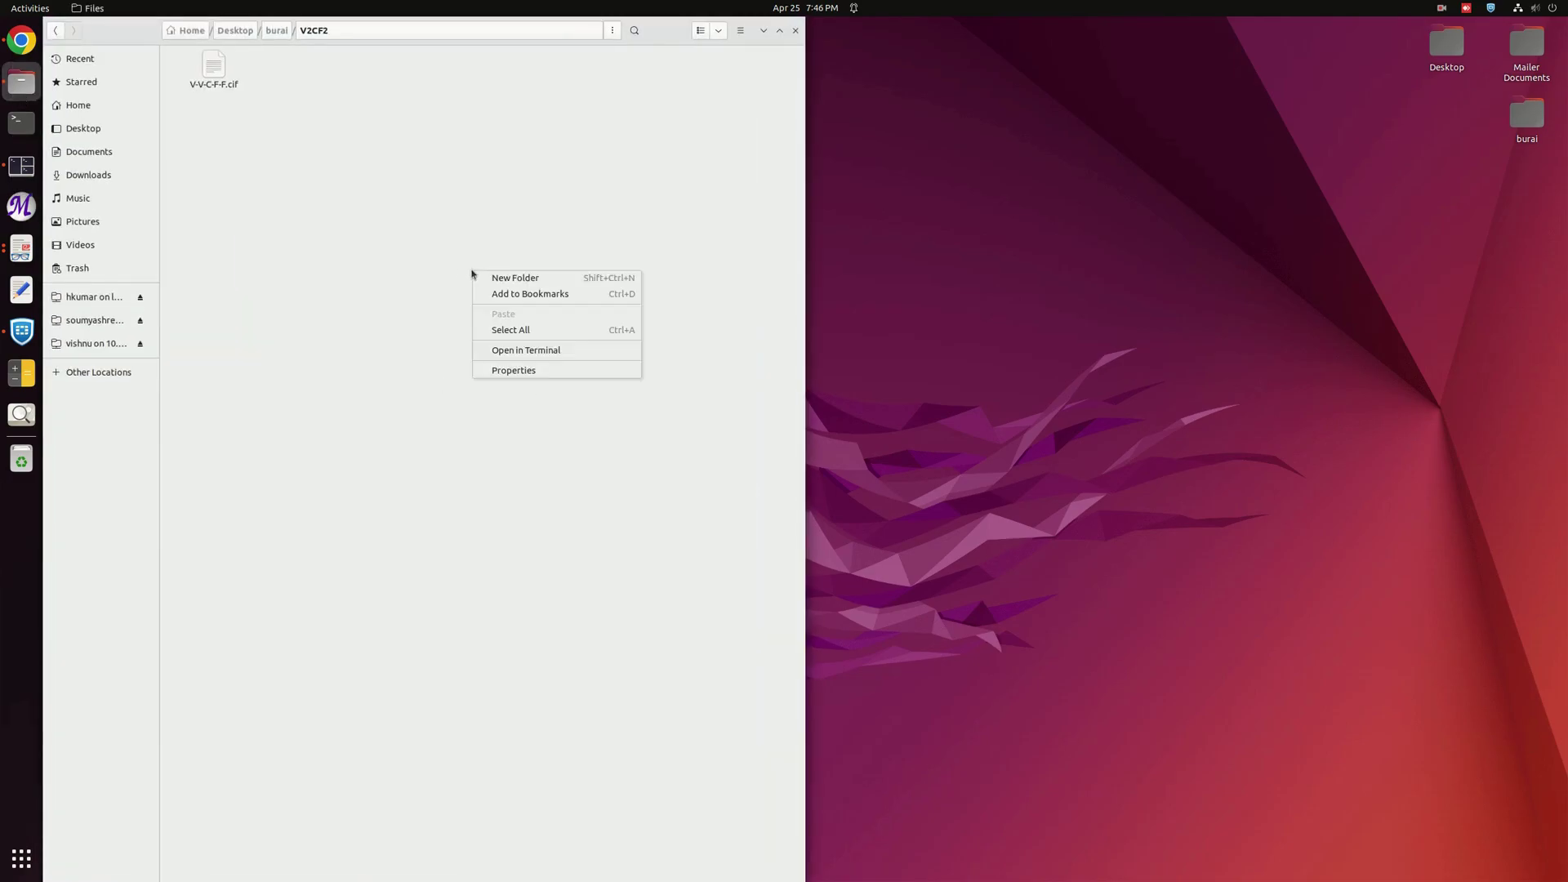
left_click(527, 349)
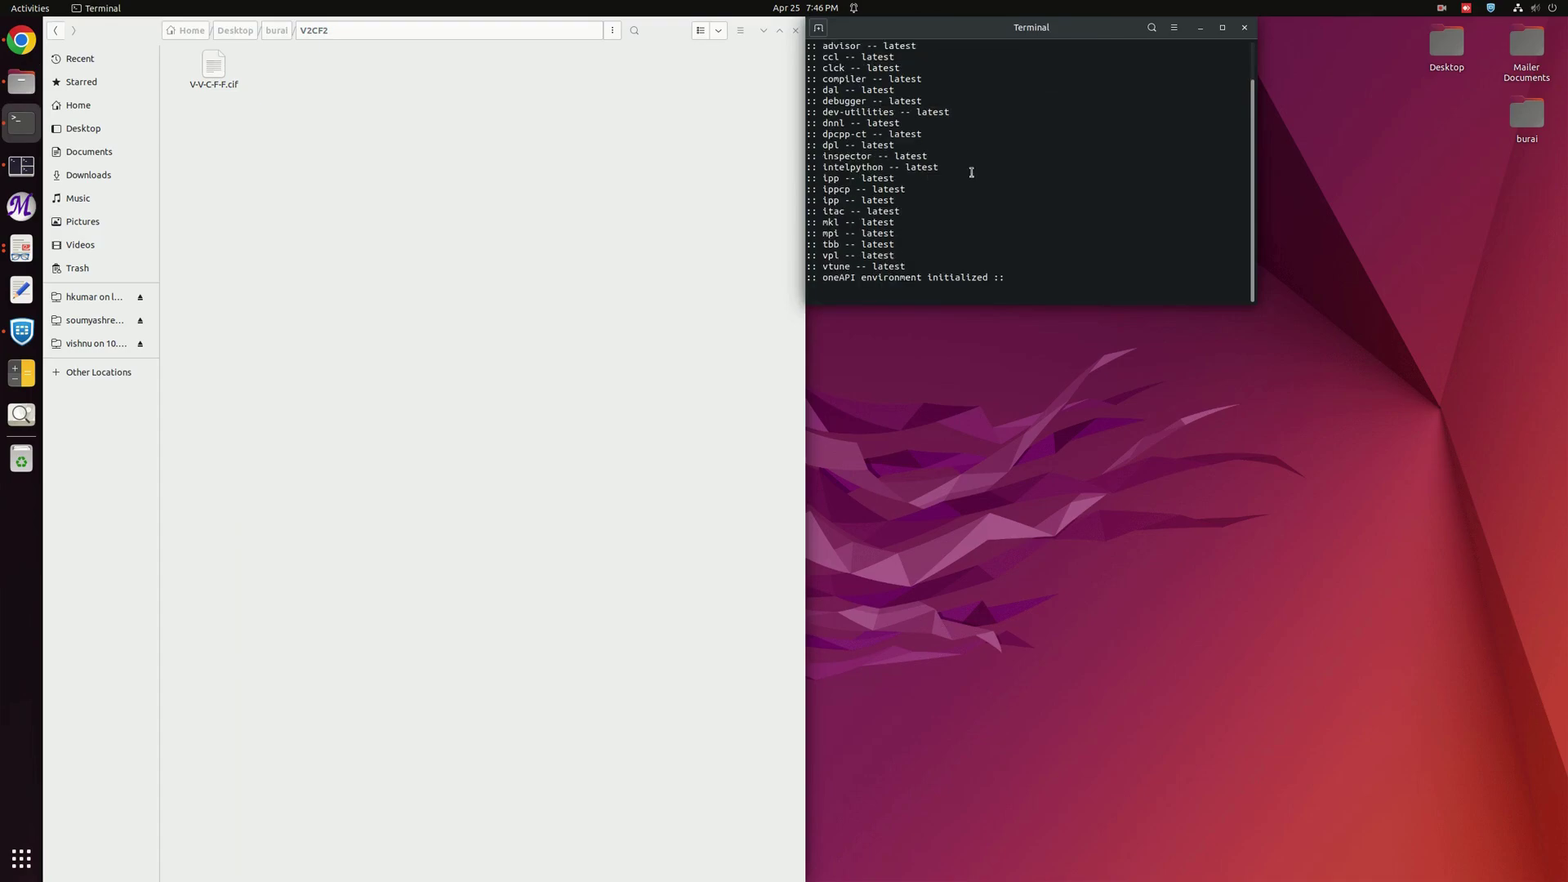
type("bu")
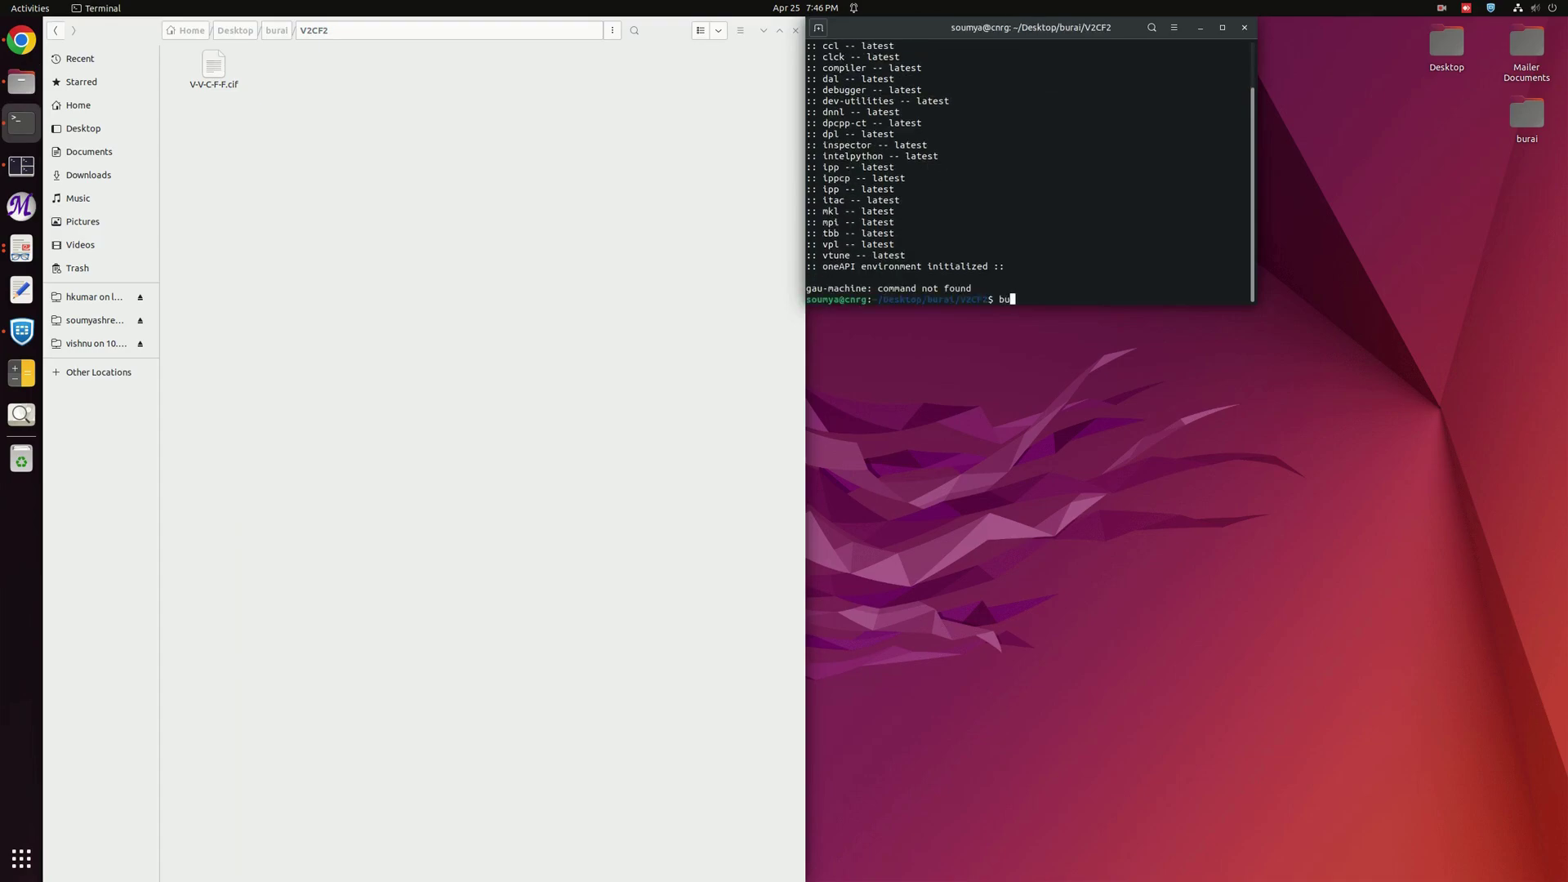
type("rai")
key("Return")
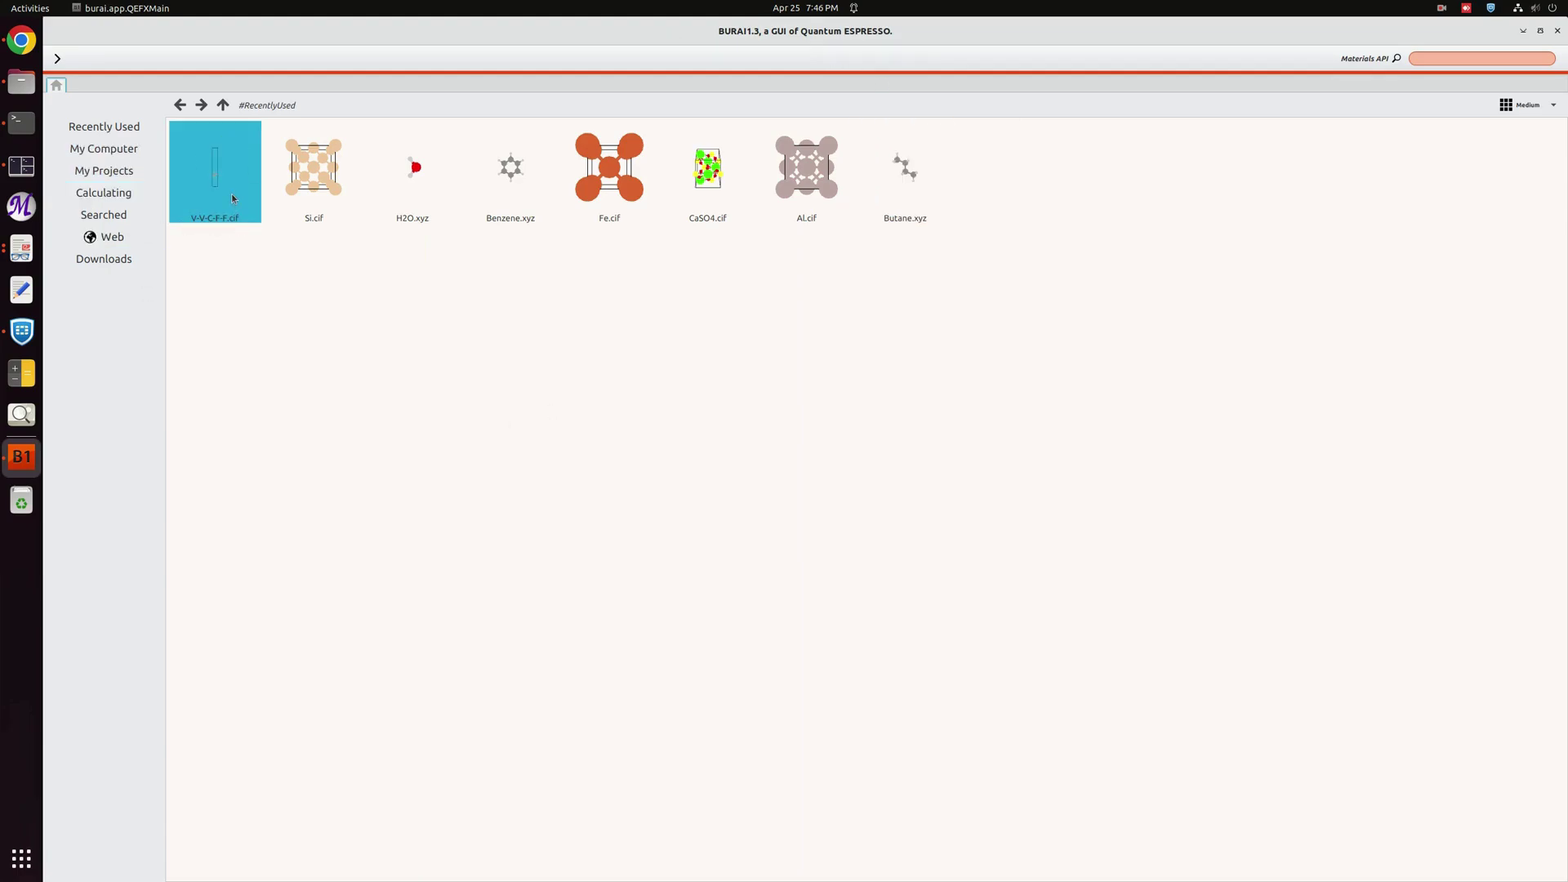
Step: Open V-V-C-F-F.cif from Recently Used and rotate and zoom its hexagonal V–C–F cell
double_click(232, 196)
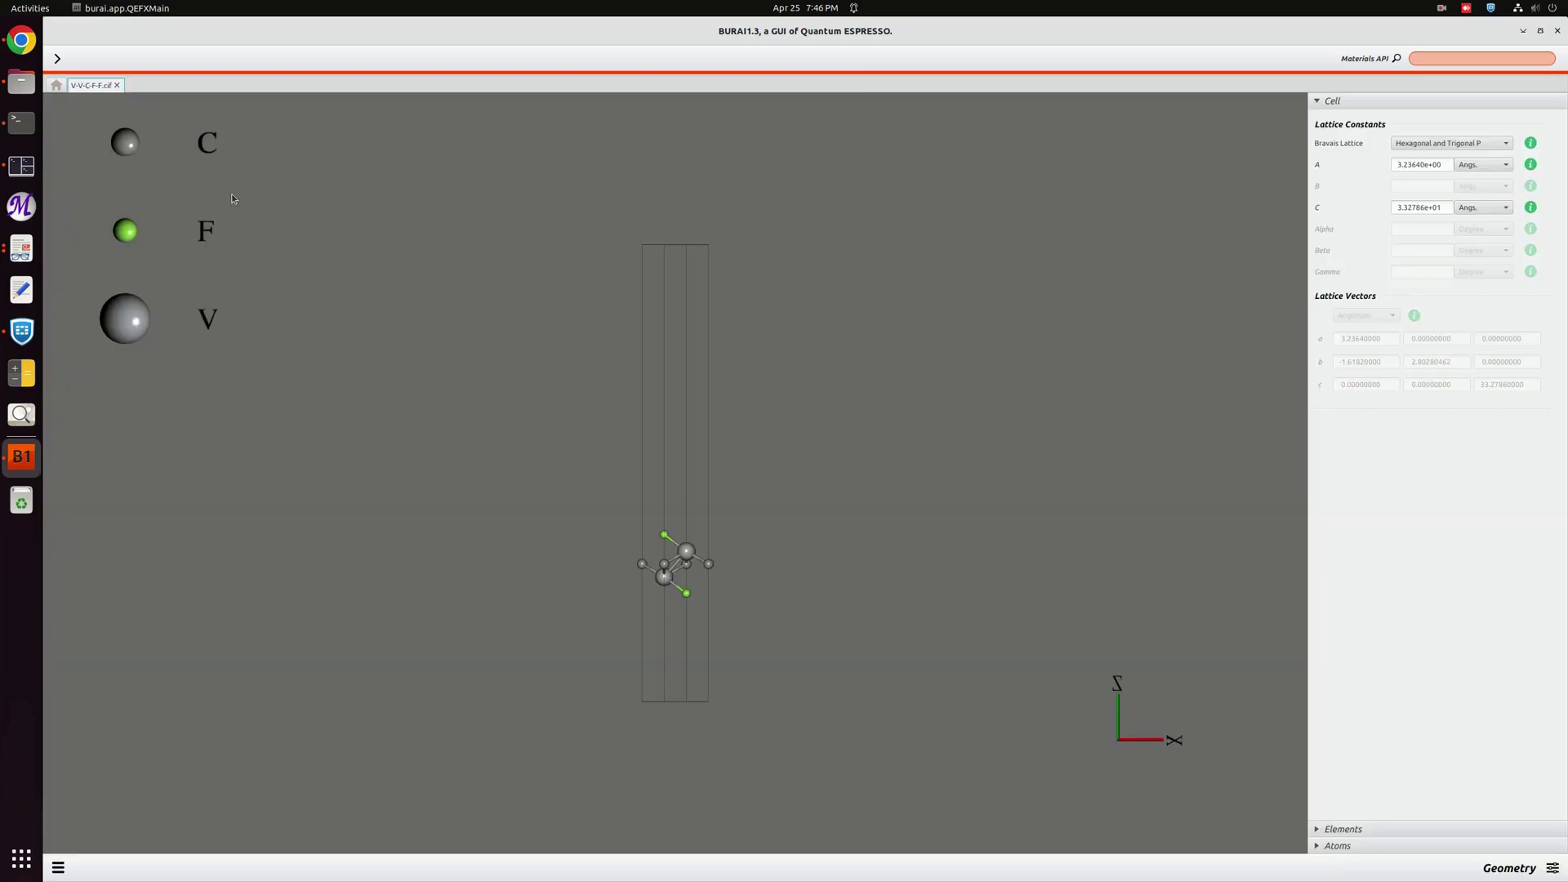
left_click_drag(763, 594, 640, 640)
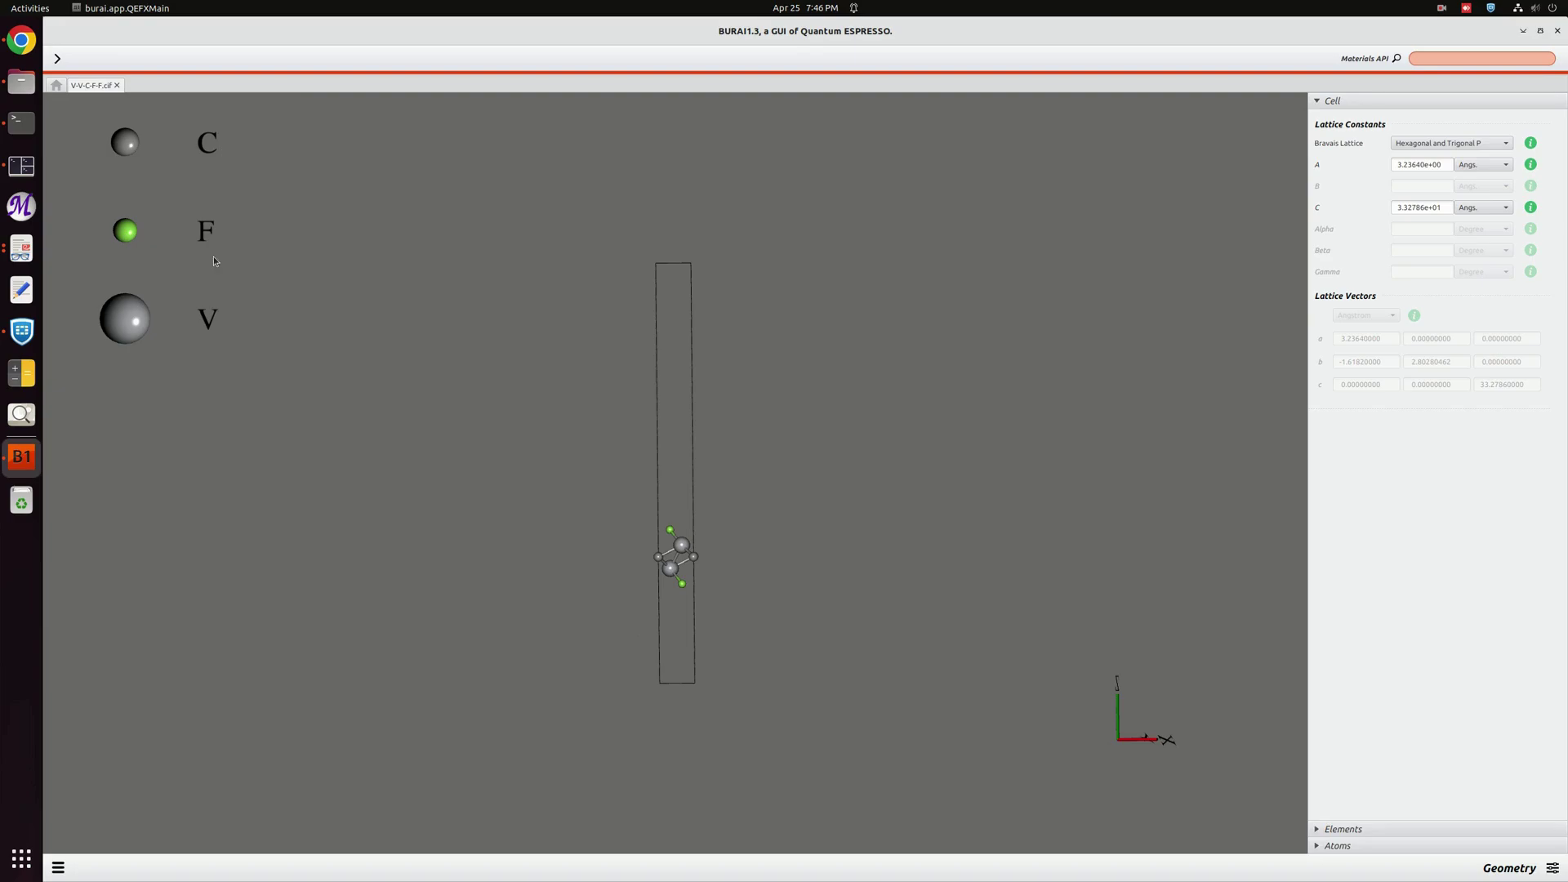
scroll(712, 624, "down", 1)
scroll(713, 624, "up", 5)
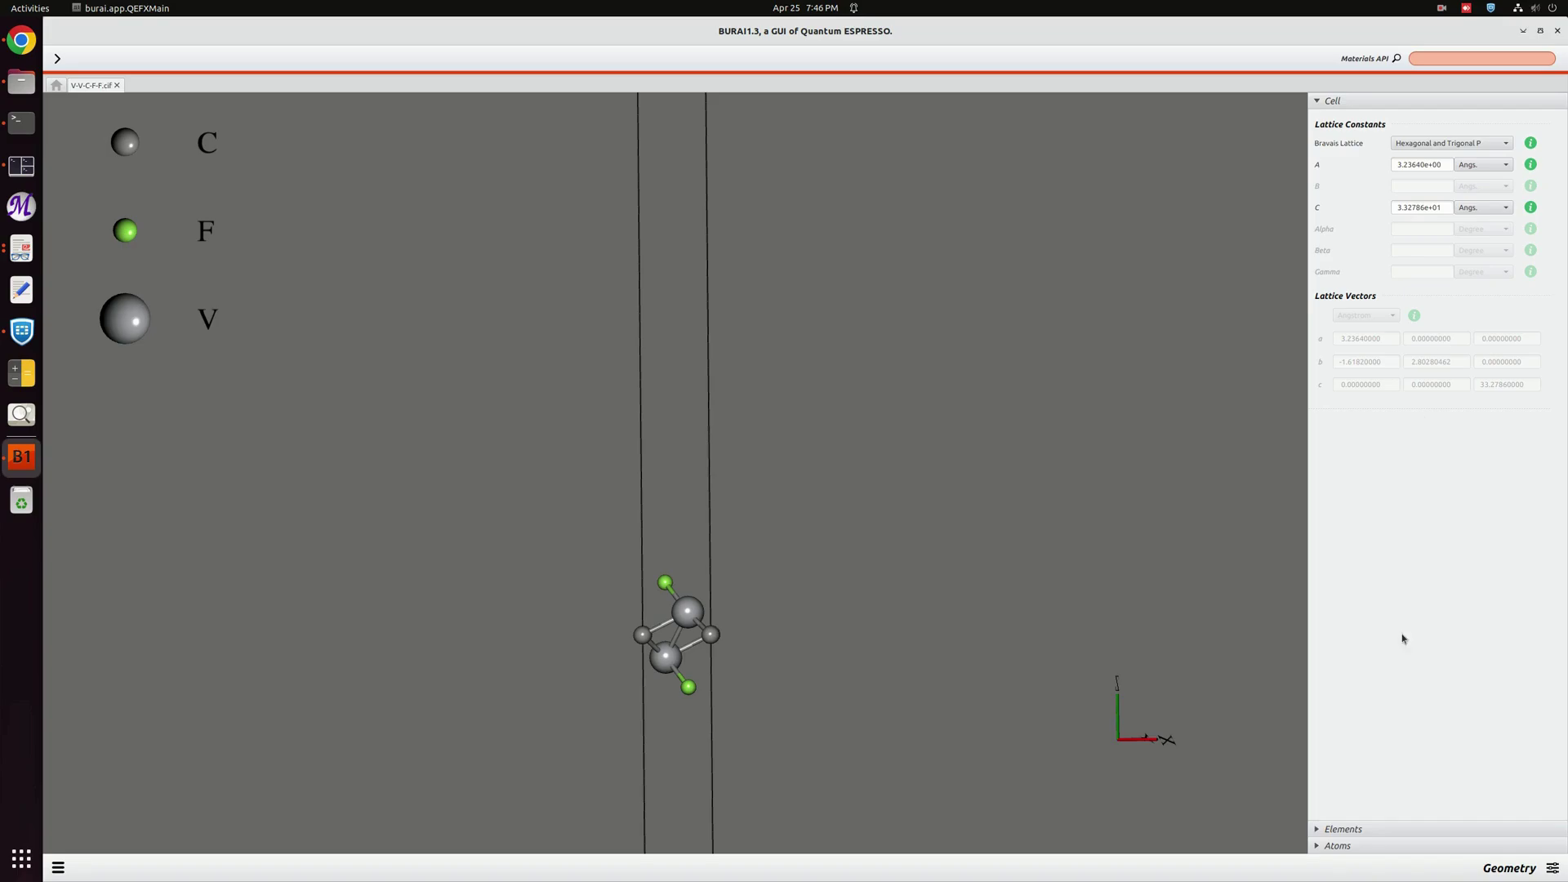
Step: Show the element properties and switch carbon to C.pbe-n-kjpaw_psl.1.0.0.UPF
left_click(1348, 829)
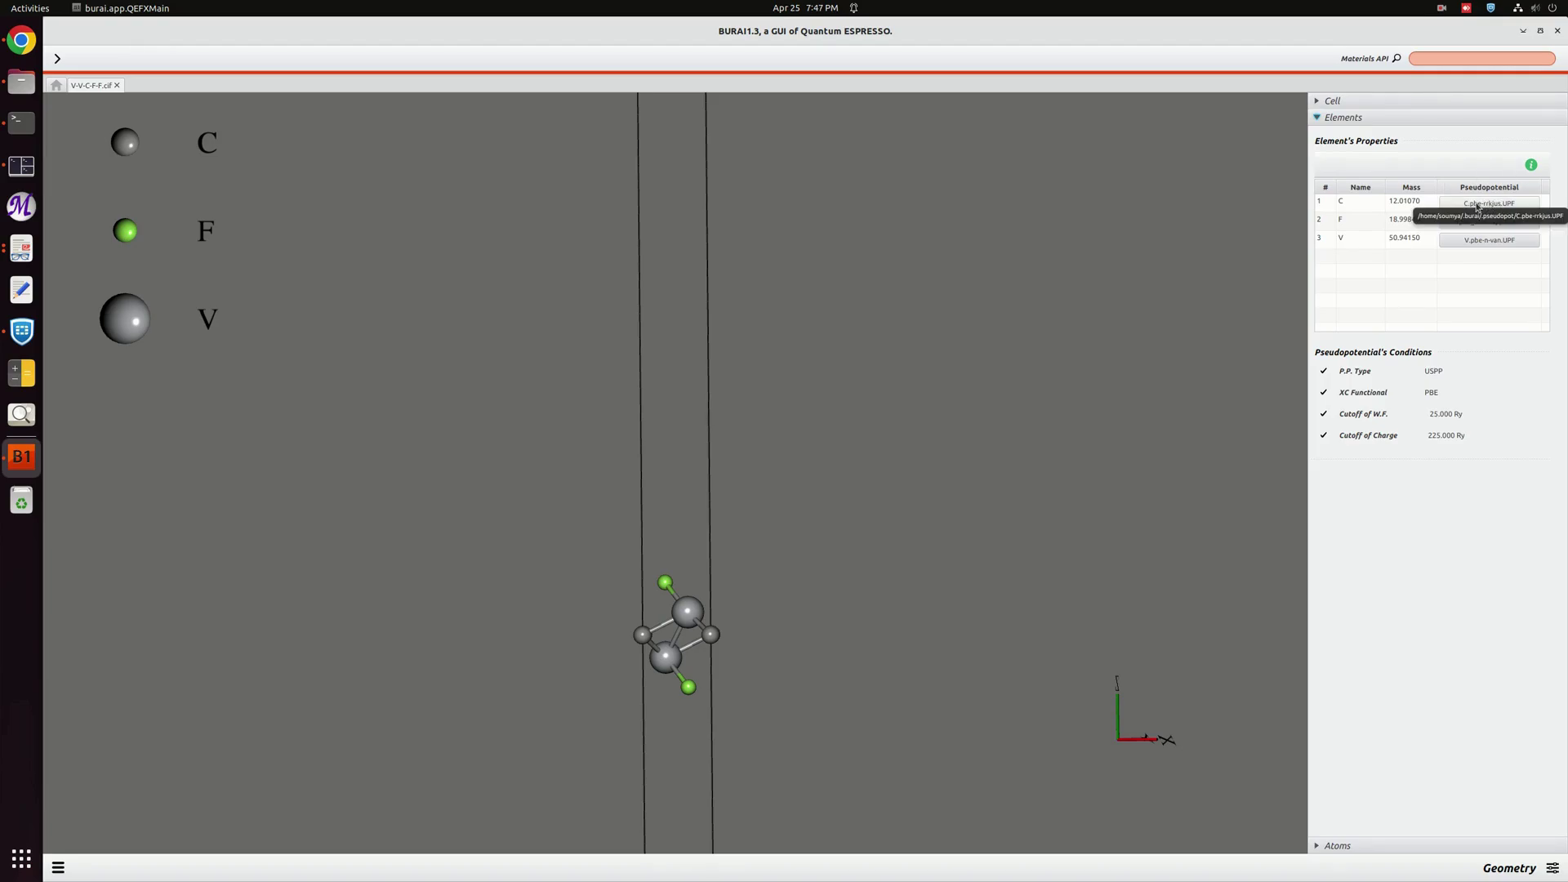
left_click(1502, 210)
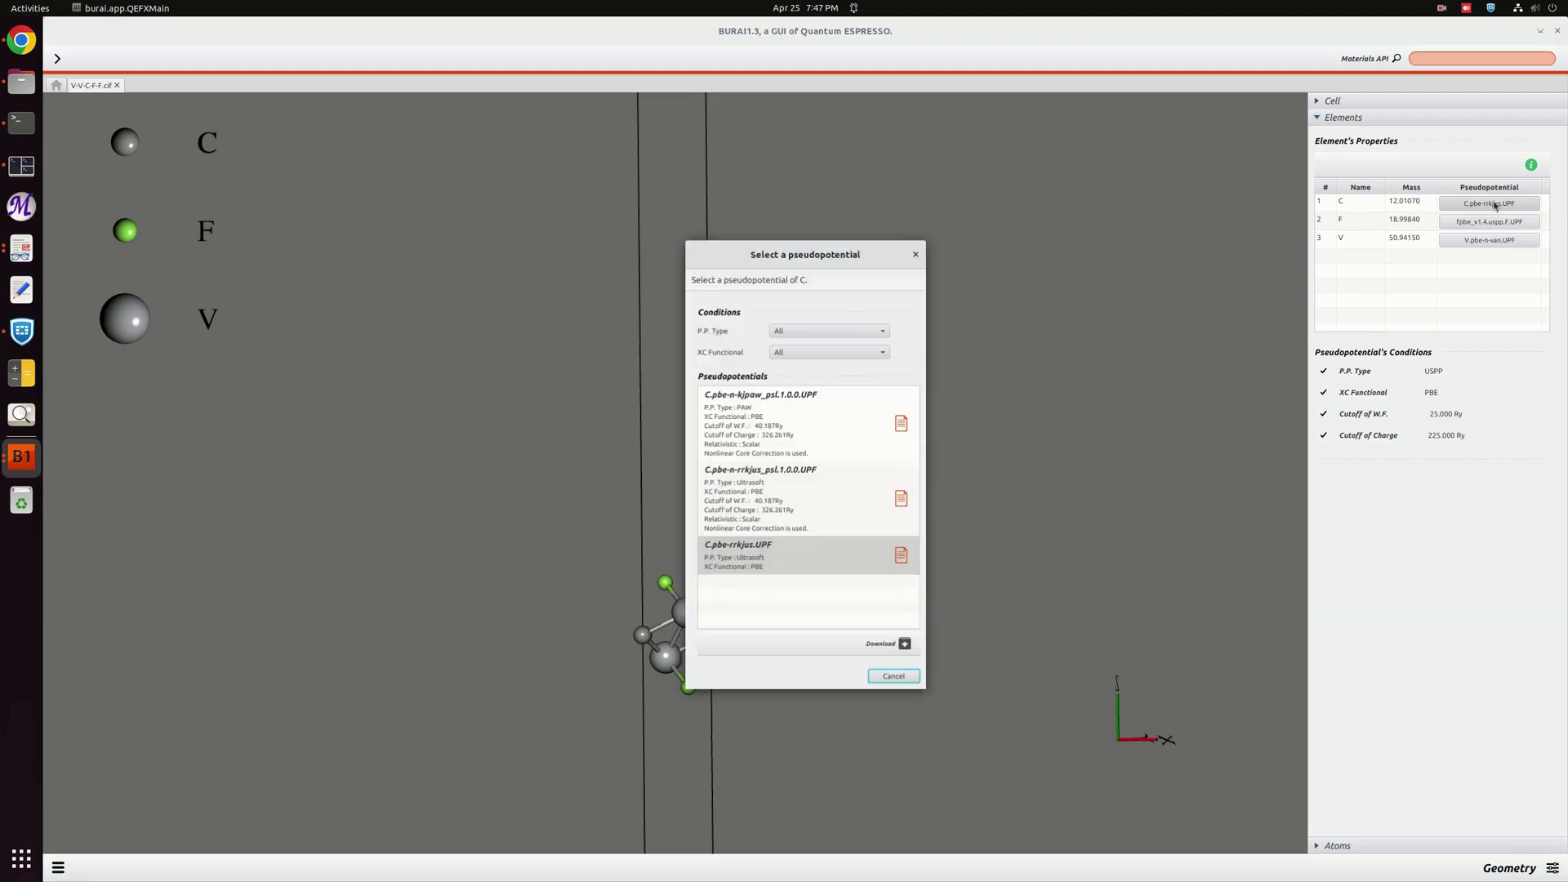
left_click(756, 490)
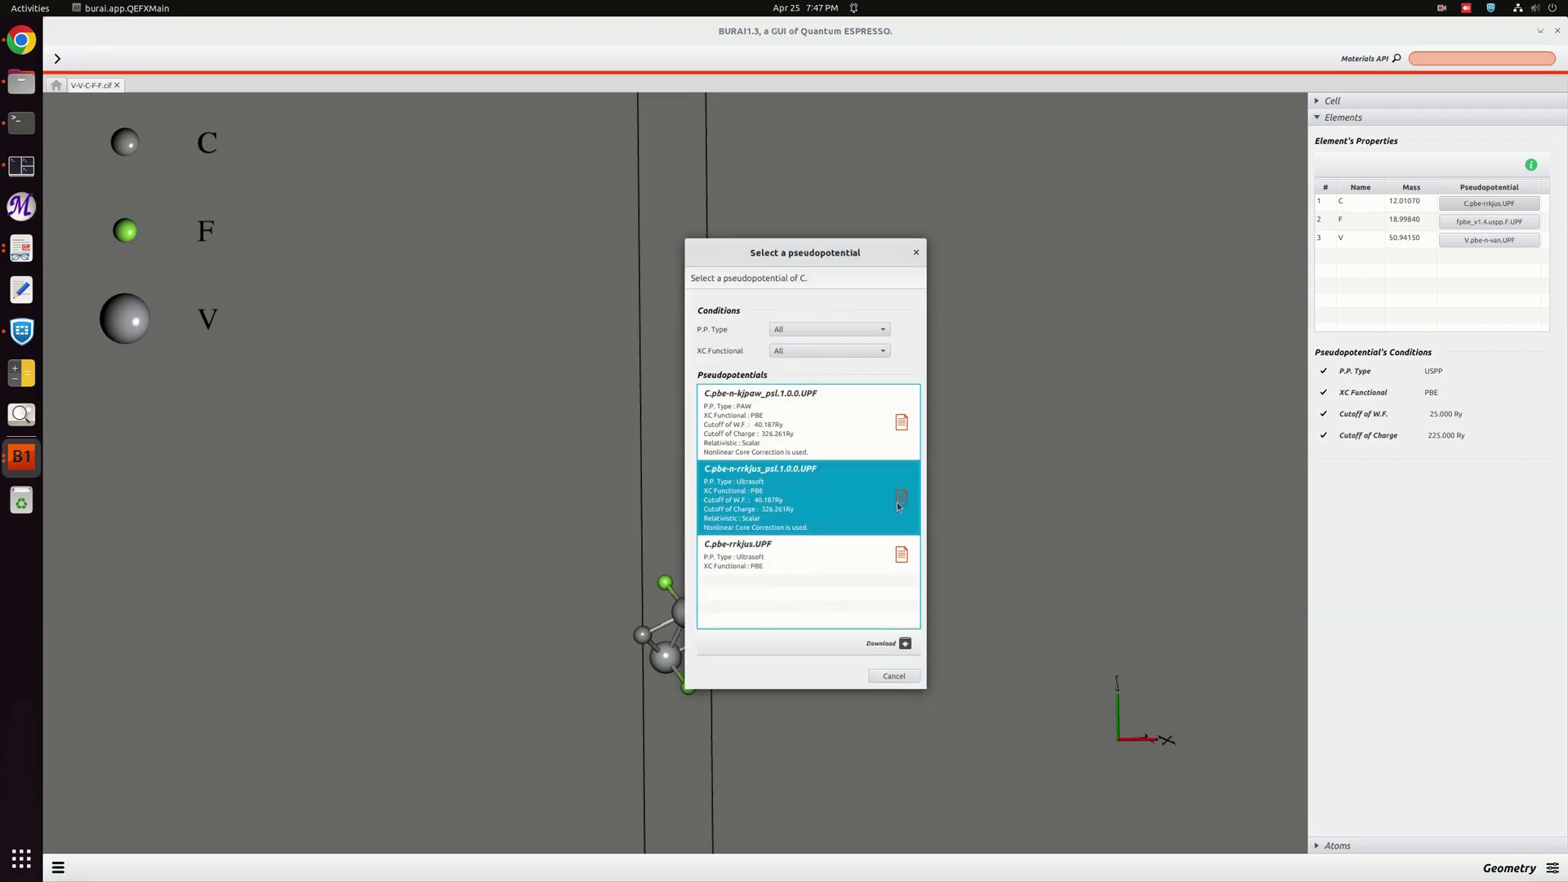
left_click(815, 454)
left_click(815, 465)
Step: Set fluorine to F.pbe-n-rrkjus_psl.1.0.0.UPF and vanadium to V.pbe-spn-rrkjus_psl.1.0.0.UPF
left_click(1471, 221)
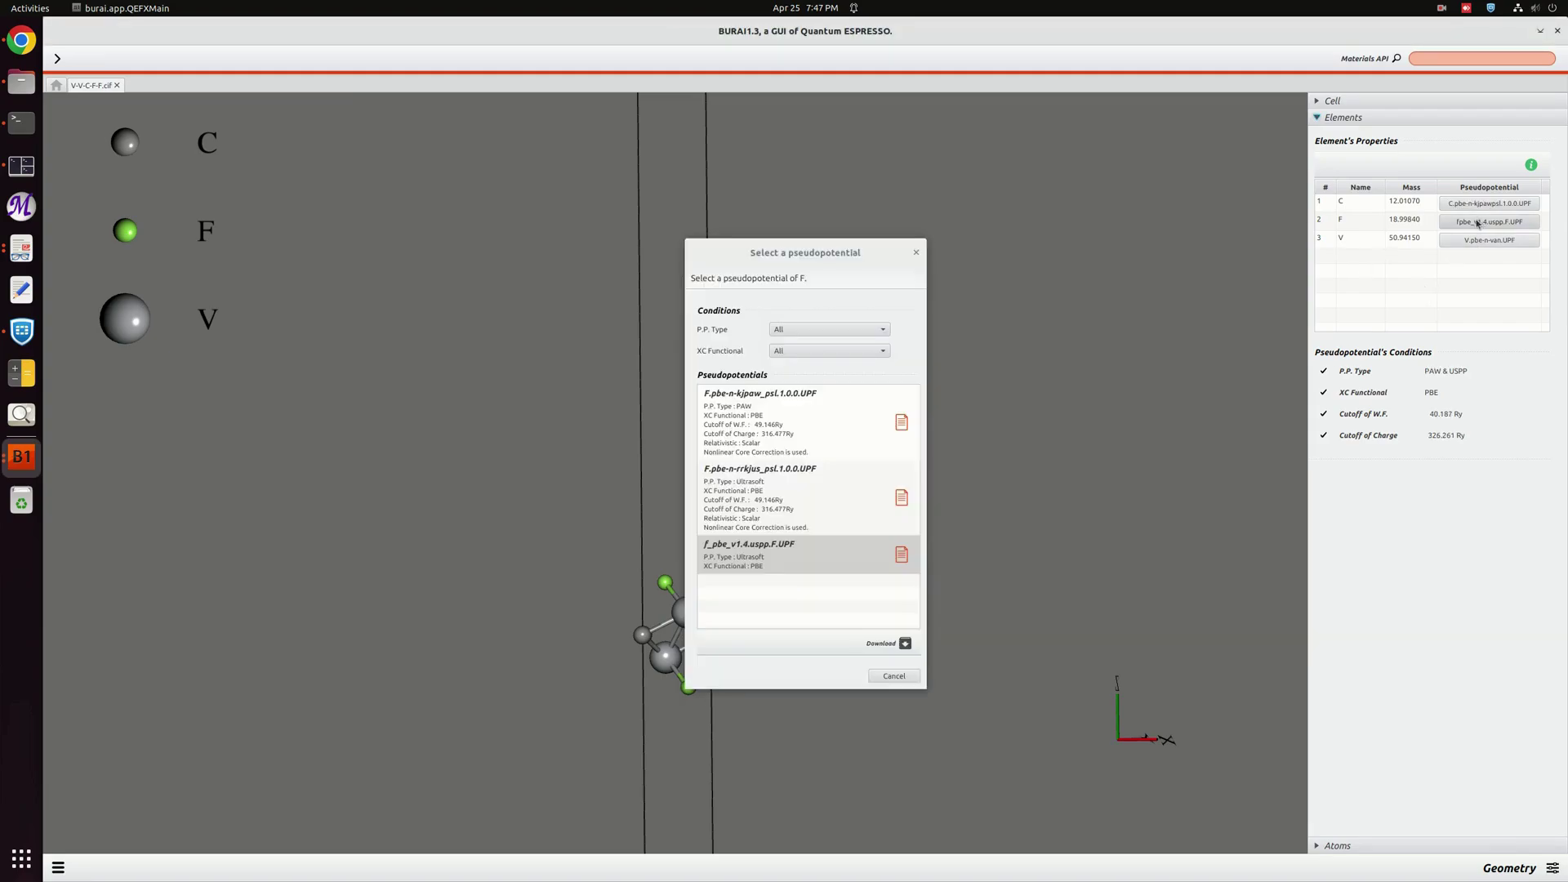
left_click(801, 477)
left_click(800, 477)
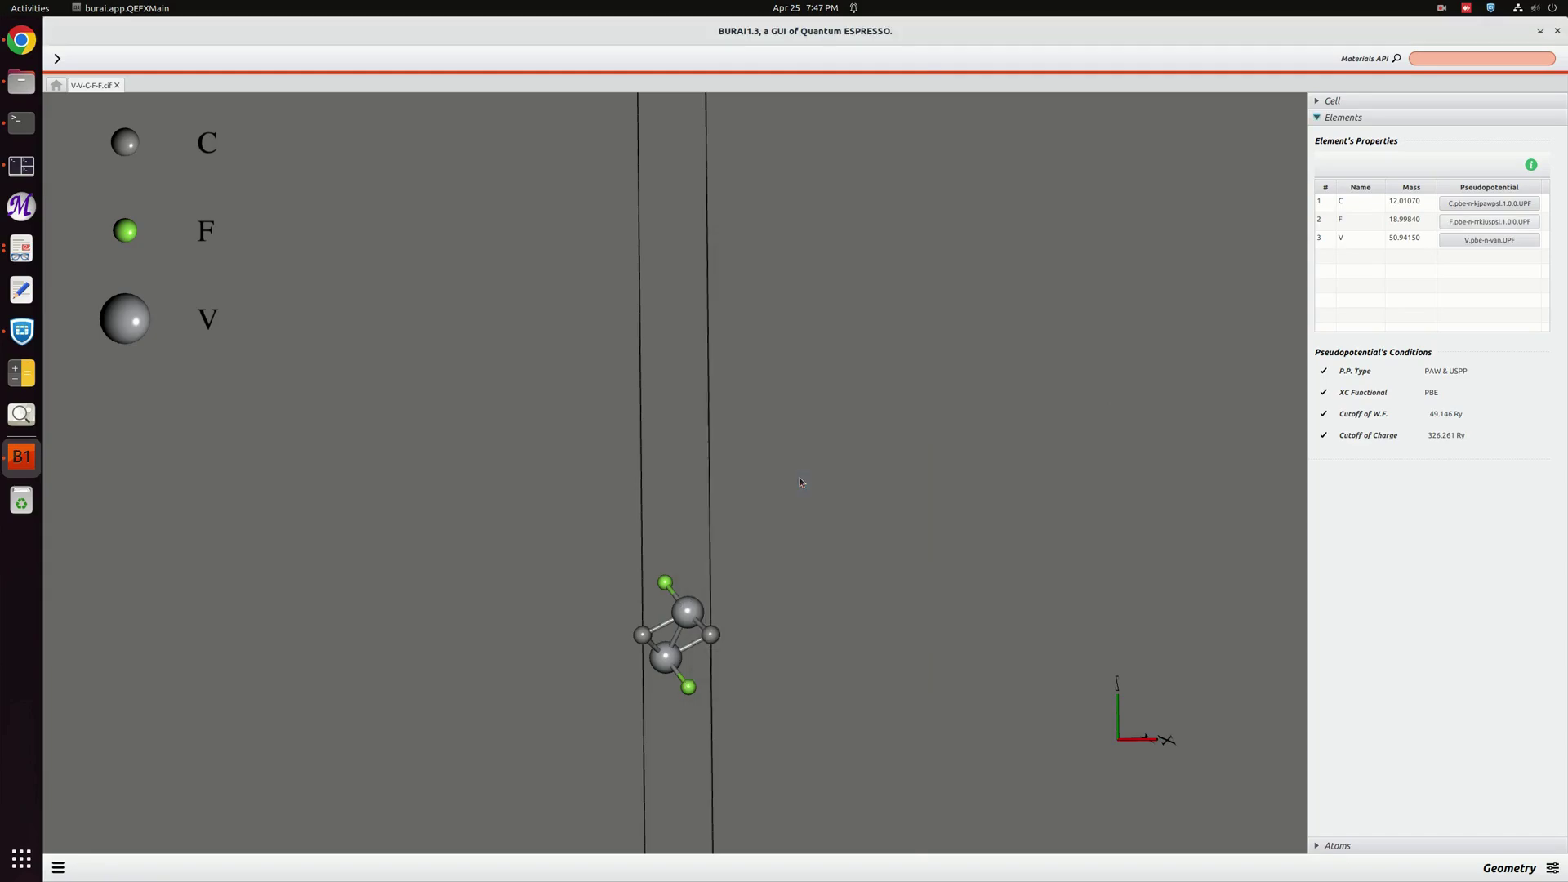
left_click(1488, 242)
scroll(781, 564, "down", 2)
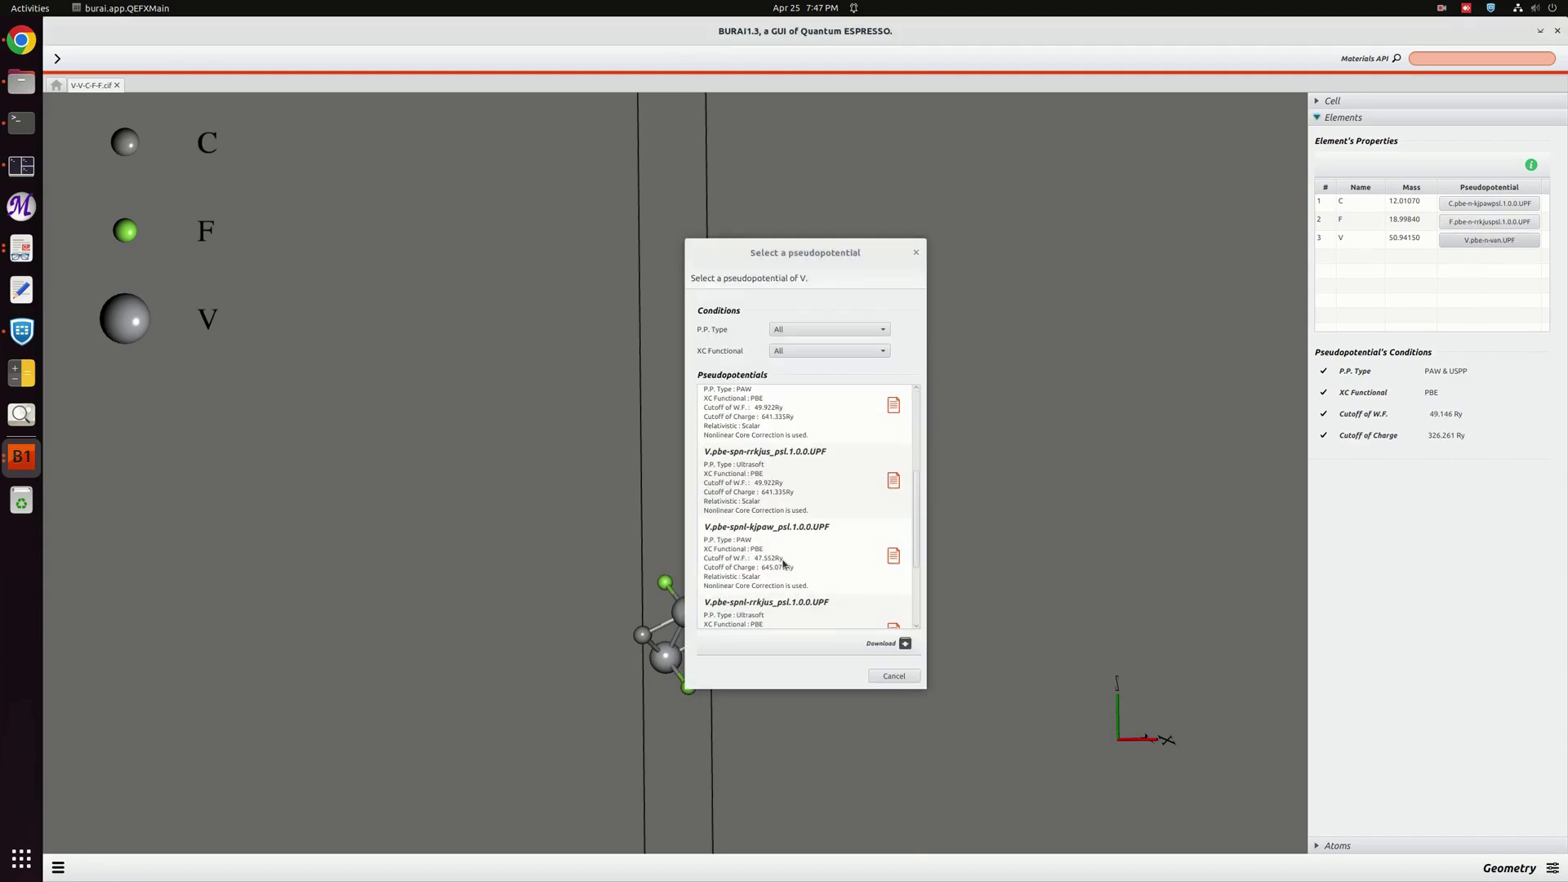
left_click(781, 470)
left_click(781, 470)
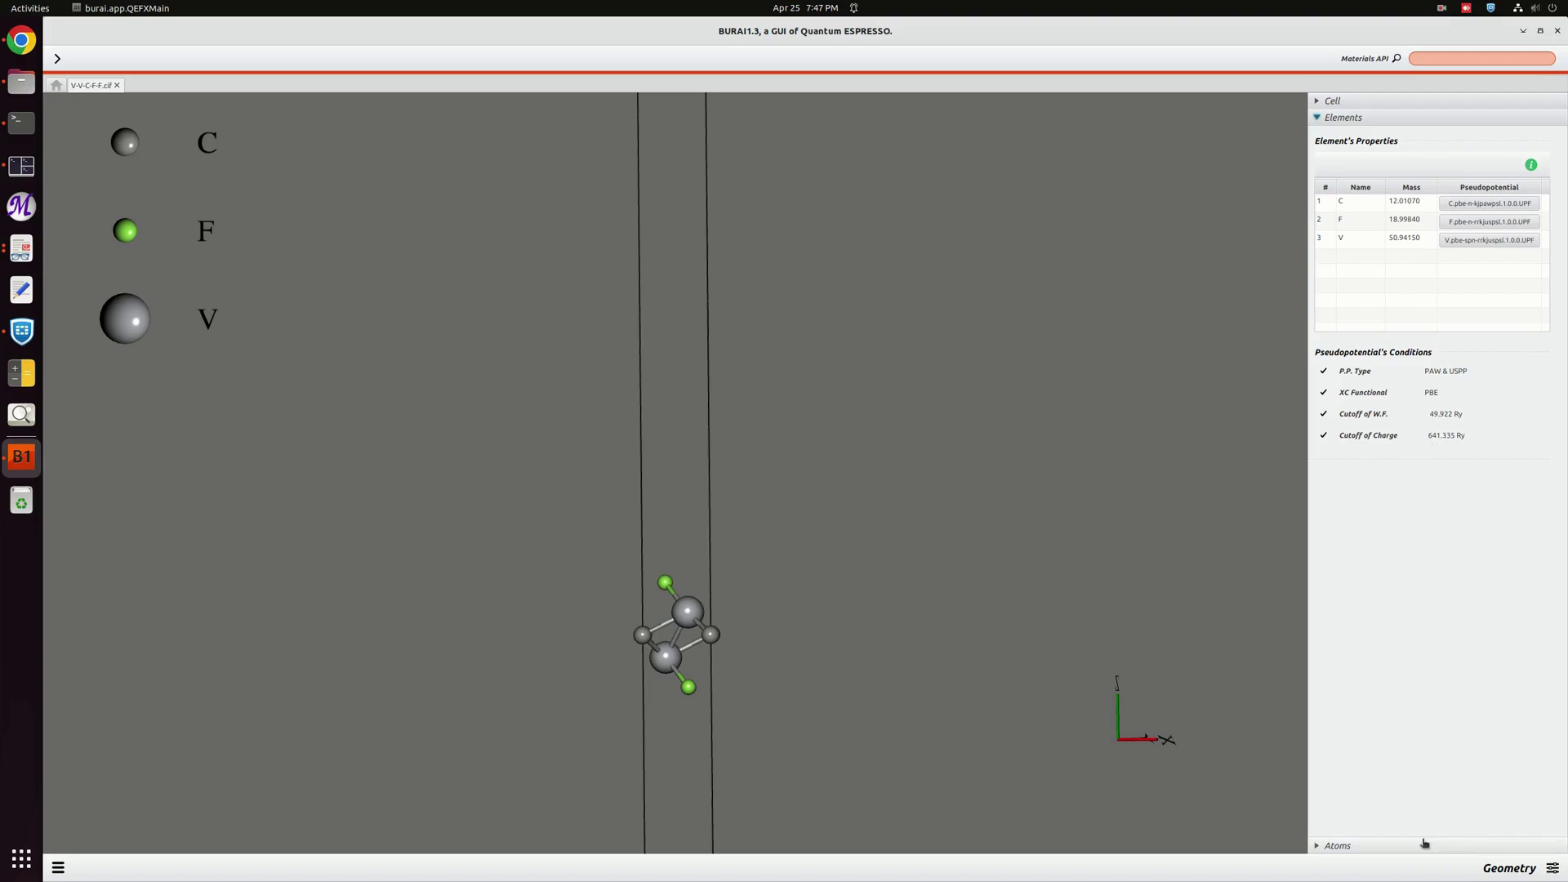
Step: Switch to the SCF settings and turn on Calc. Force and Calc. Stress
left_click(1386, 845)
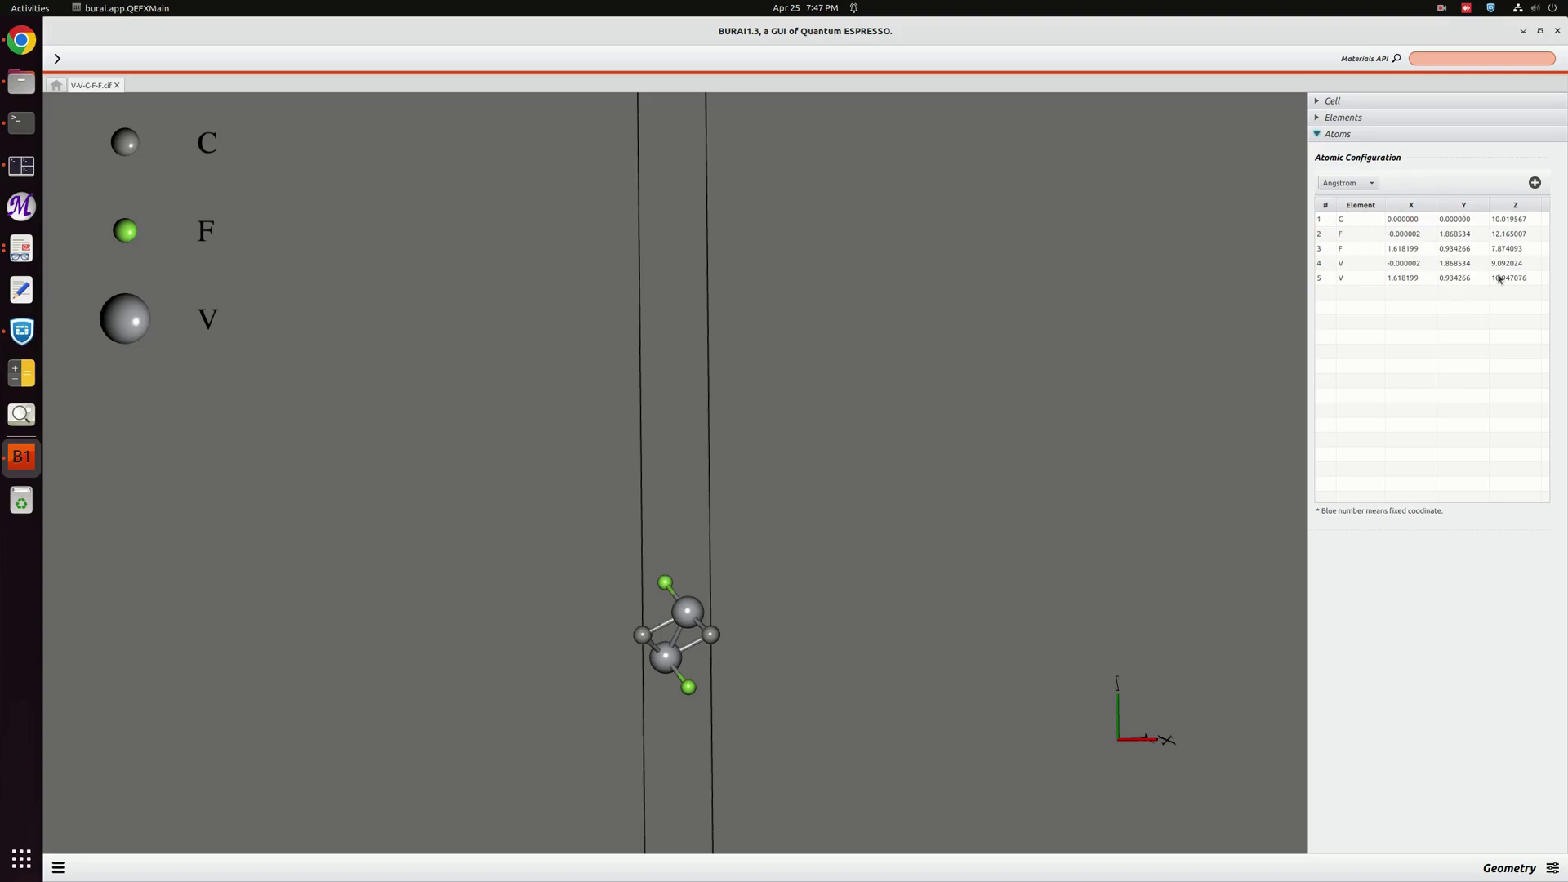
left_click(1551, 869)
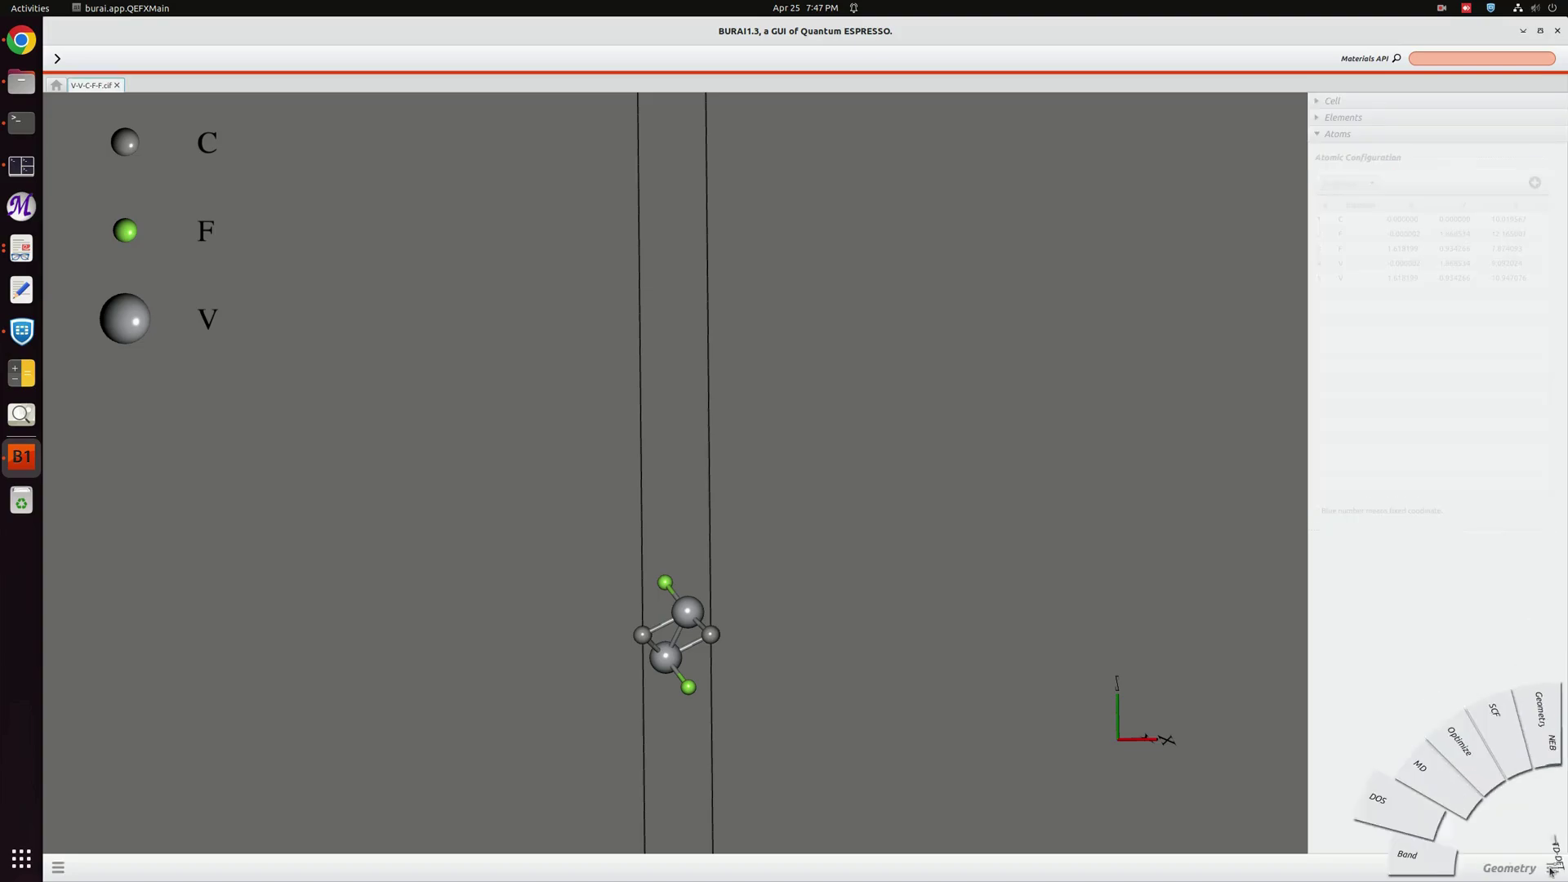
left_click(1513, 727)
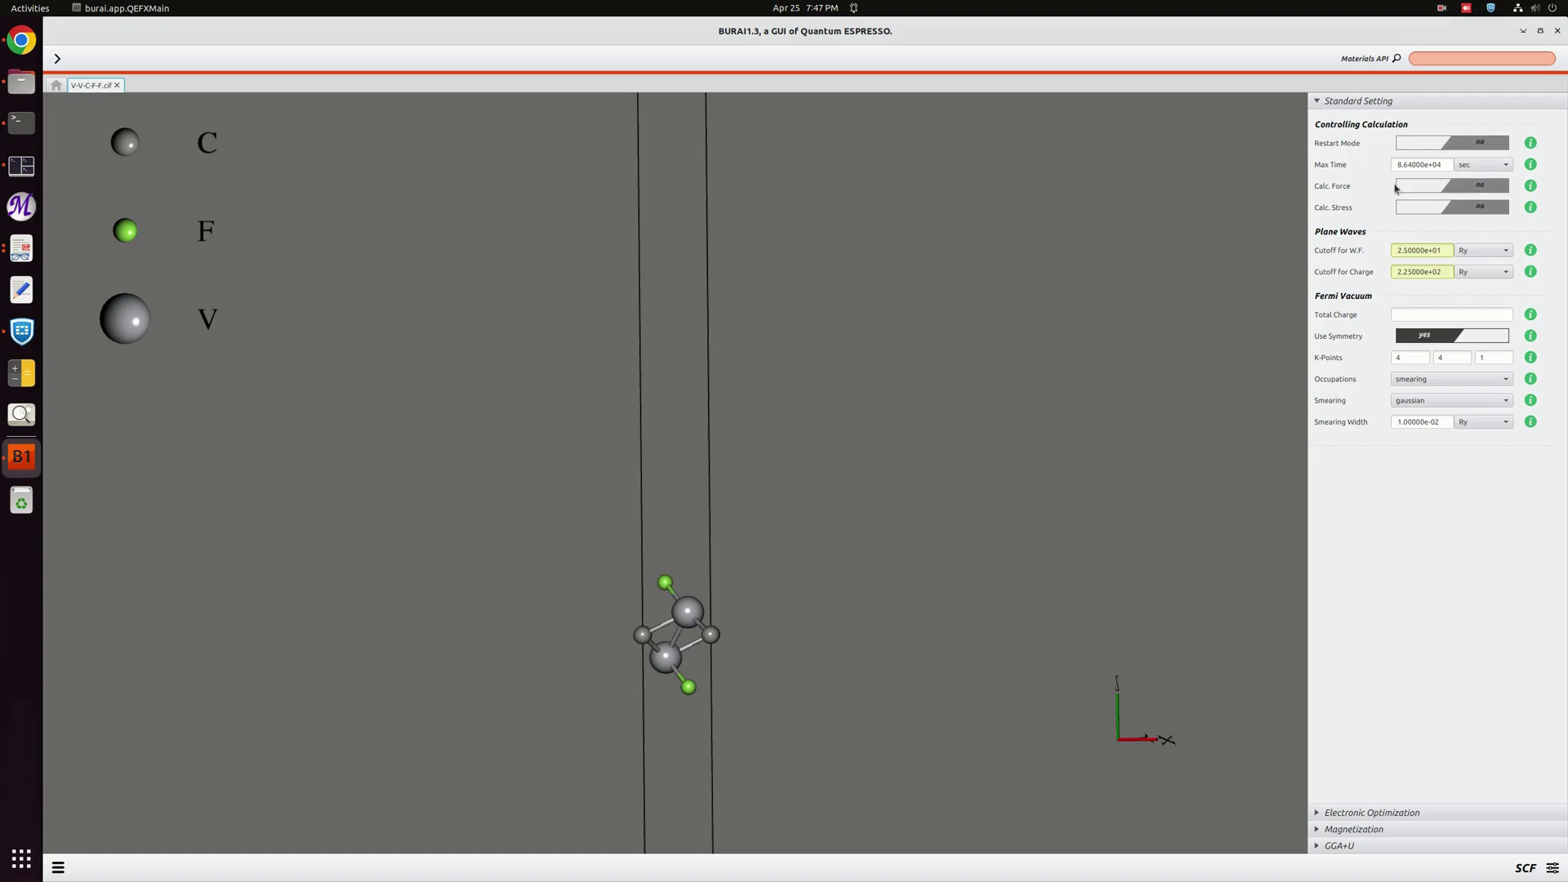
left_click(1477, 187)
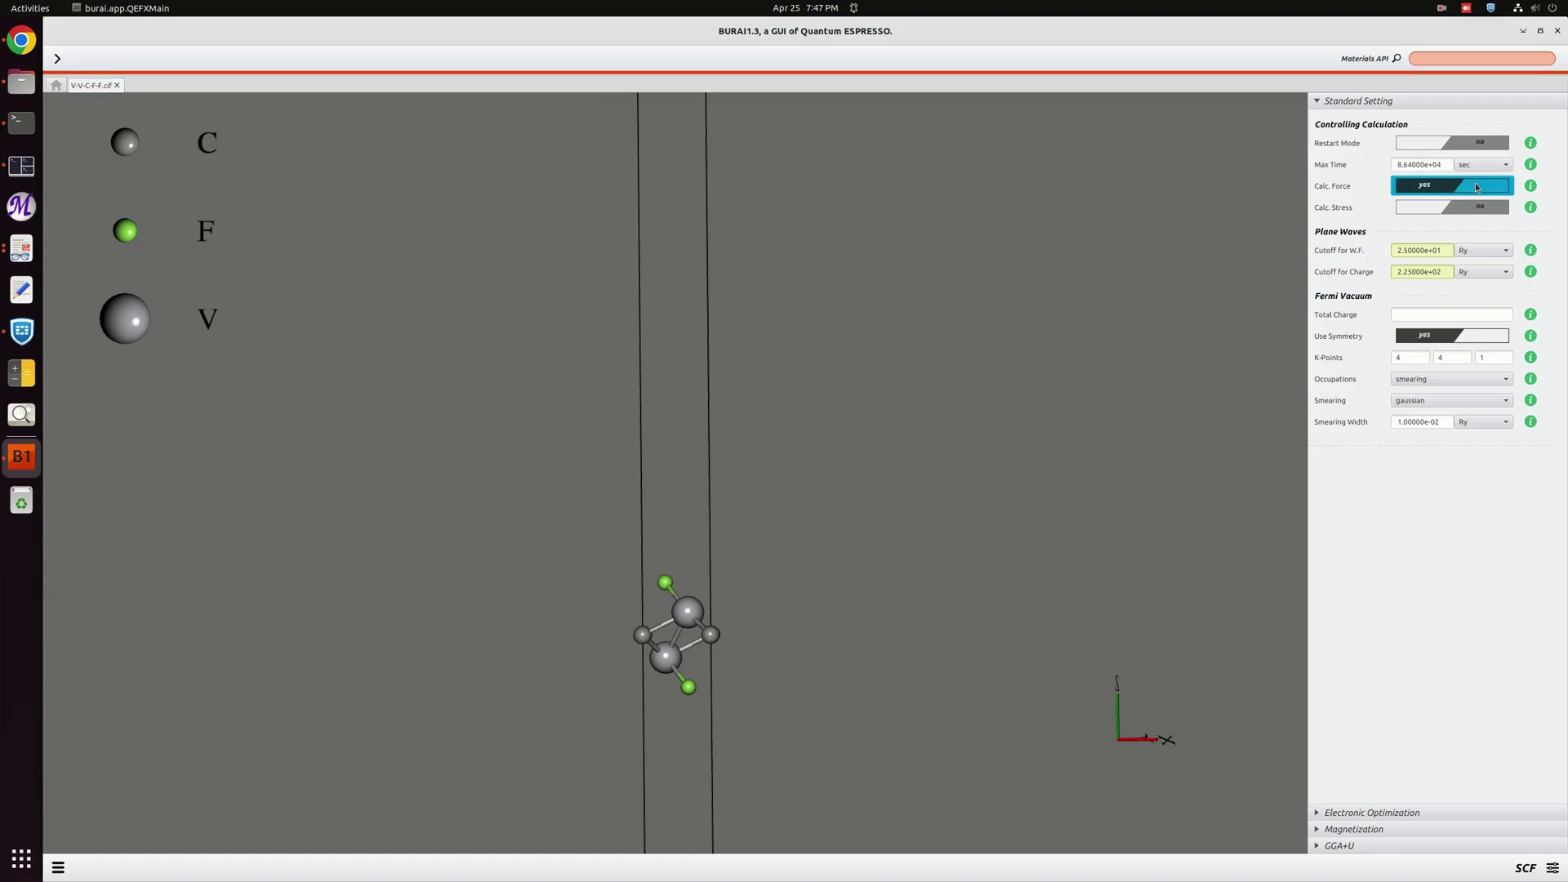
left_click(1477, 209)
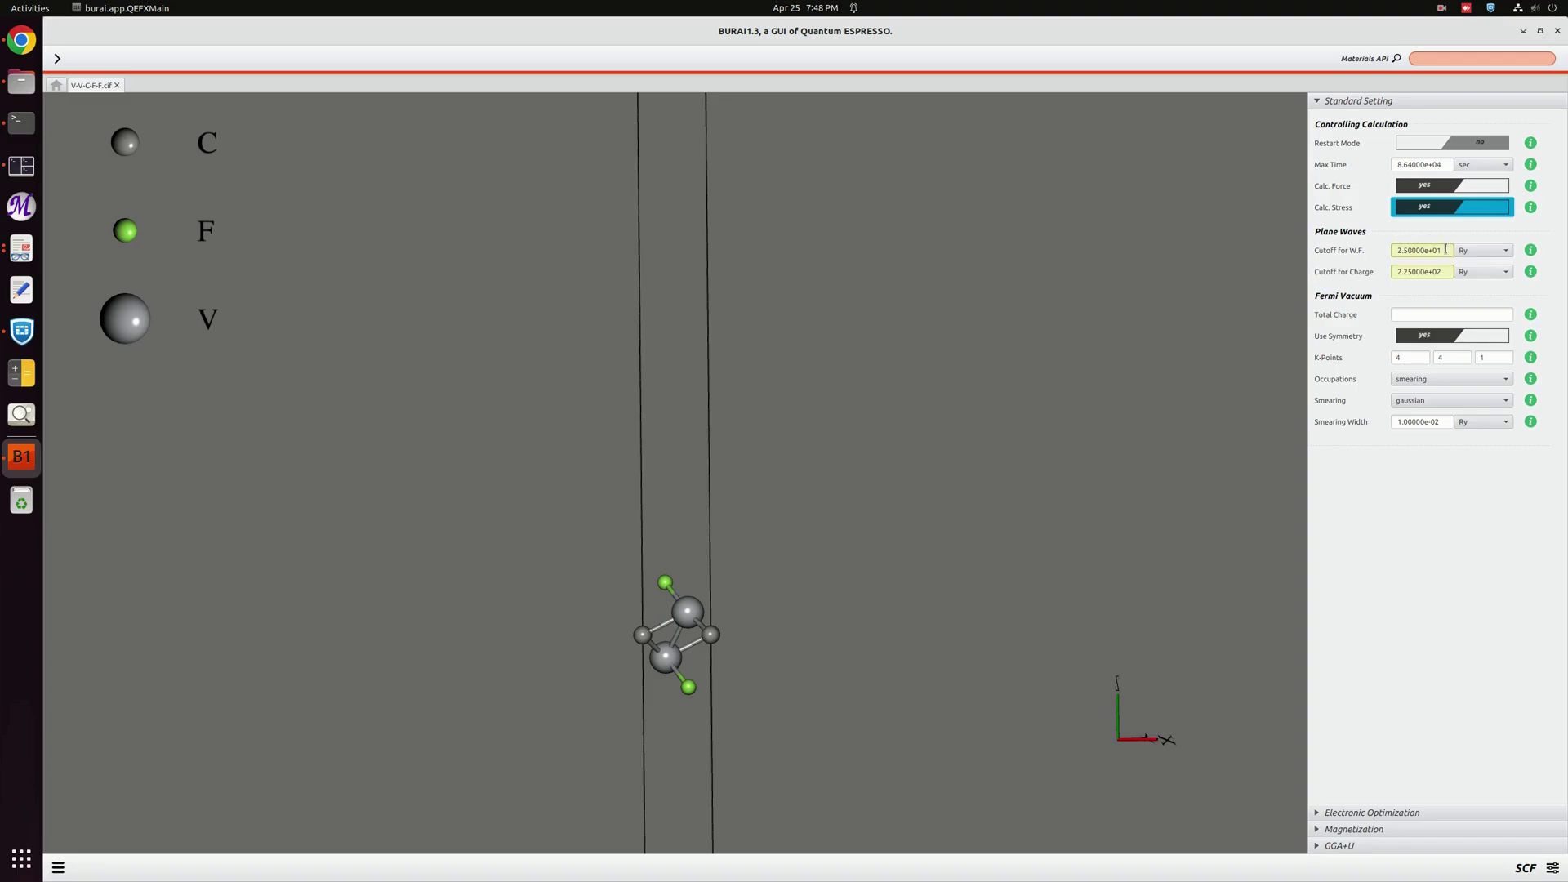
Step: Set the wavefunction cutoff to 50 Ry and the charge cutoff to 641 Ry
left_click_drag(1445, 249, 1373, 250)
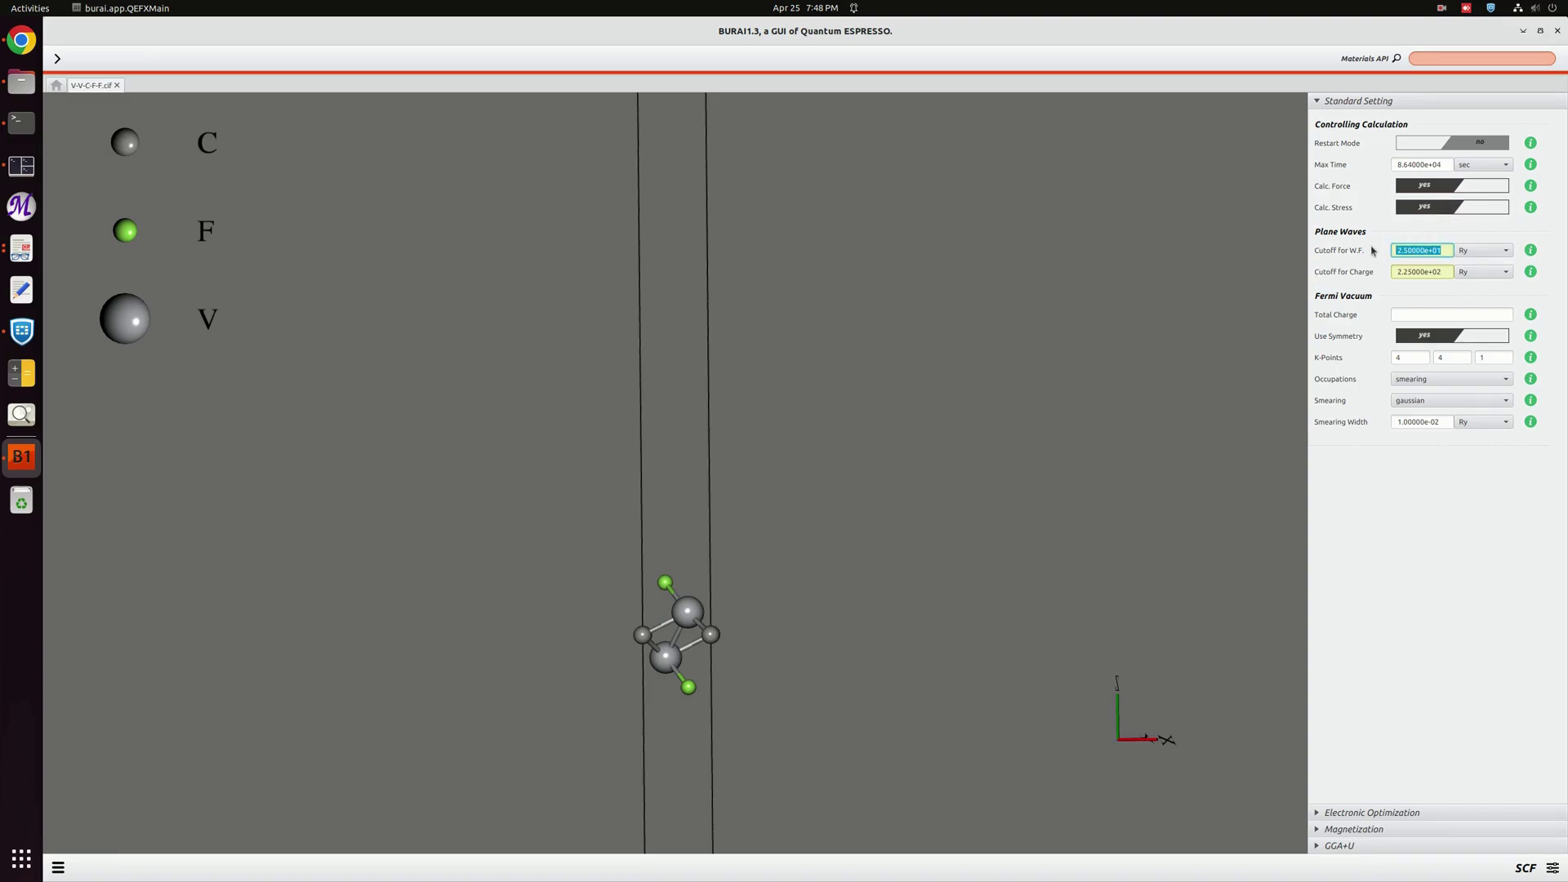
type("50")
left_click(1443, 272)
left_click_drag(1450, 272, 1362, 276)
type("641")
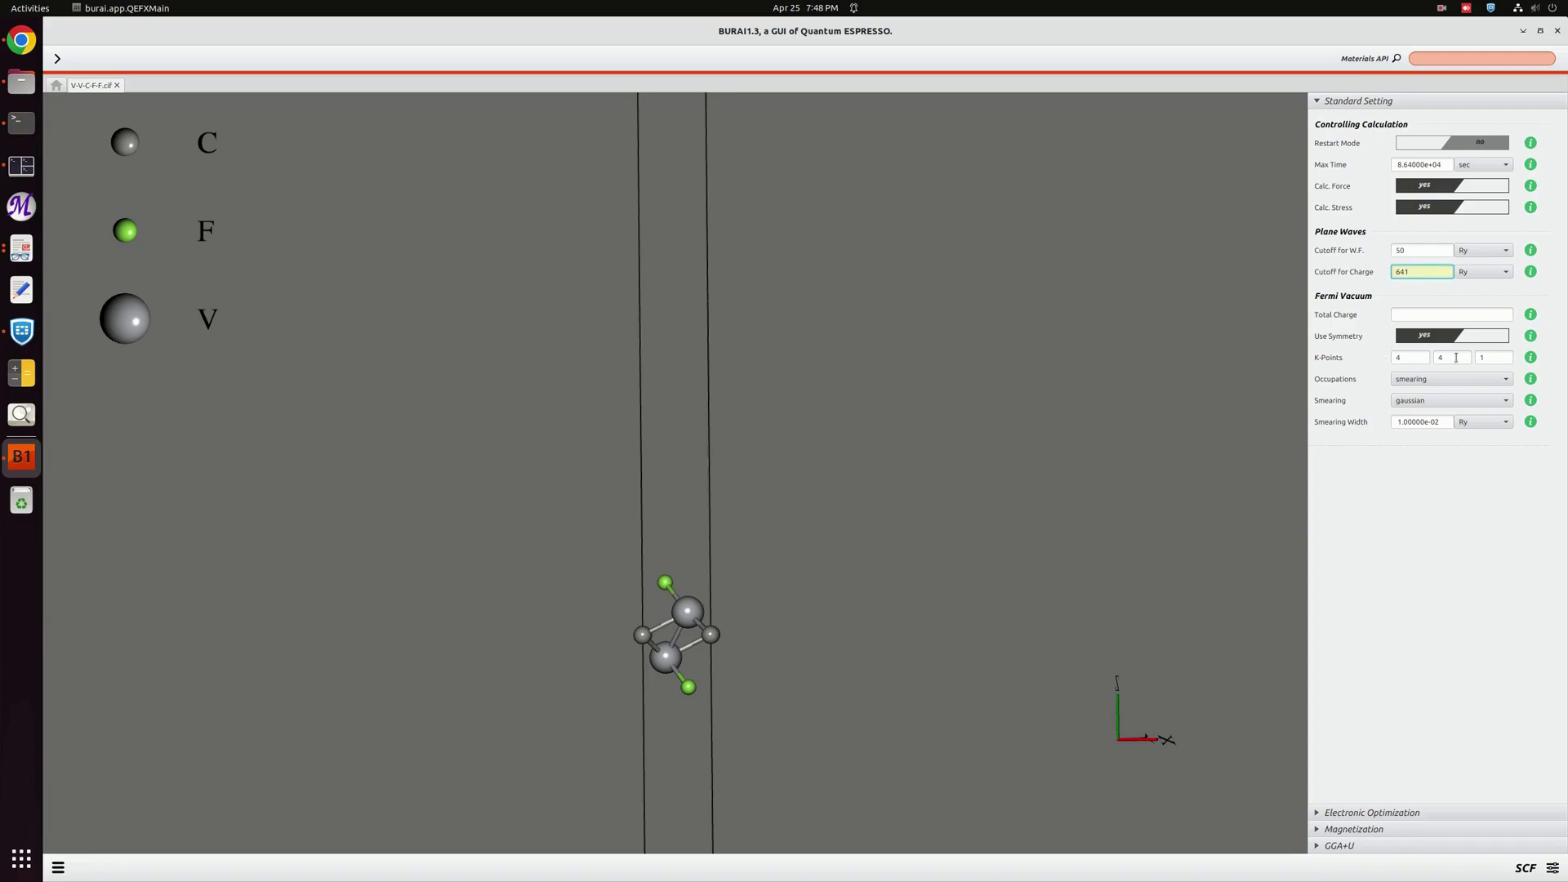
scroll(729, 688, "down", 5)
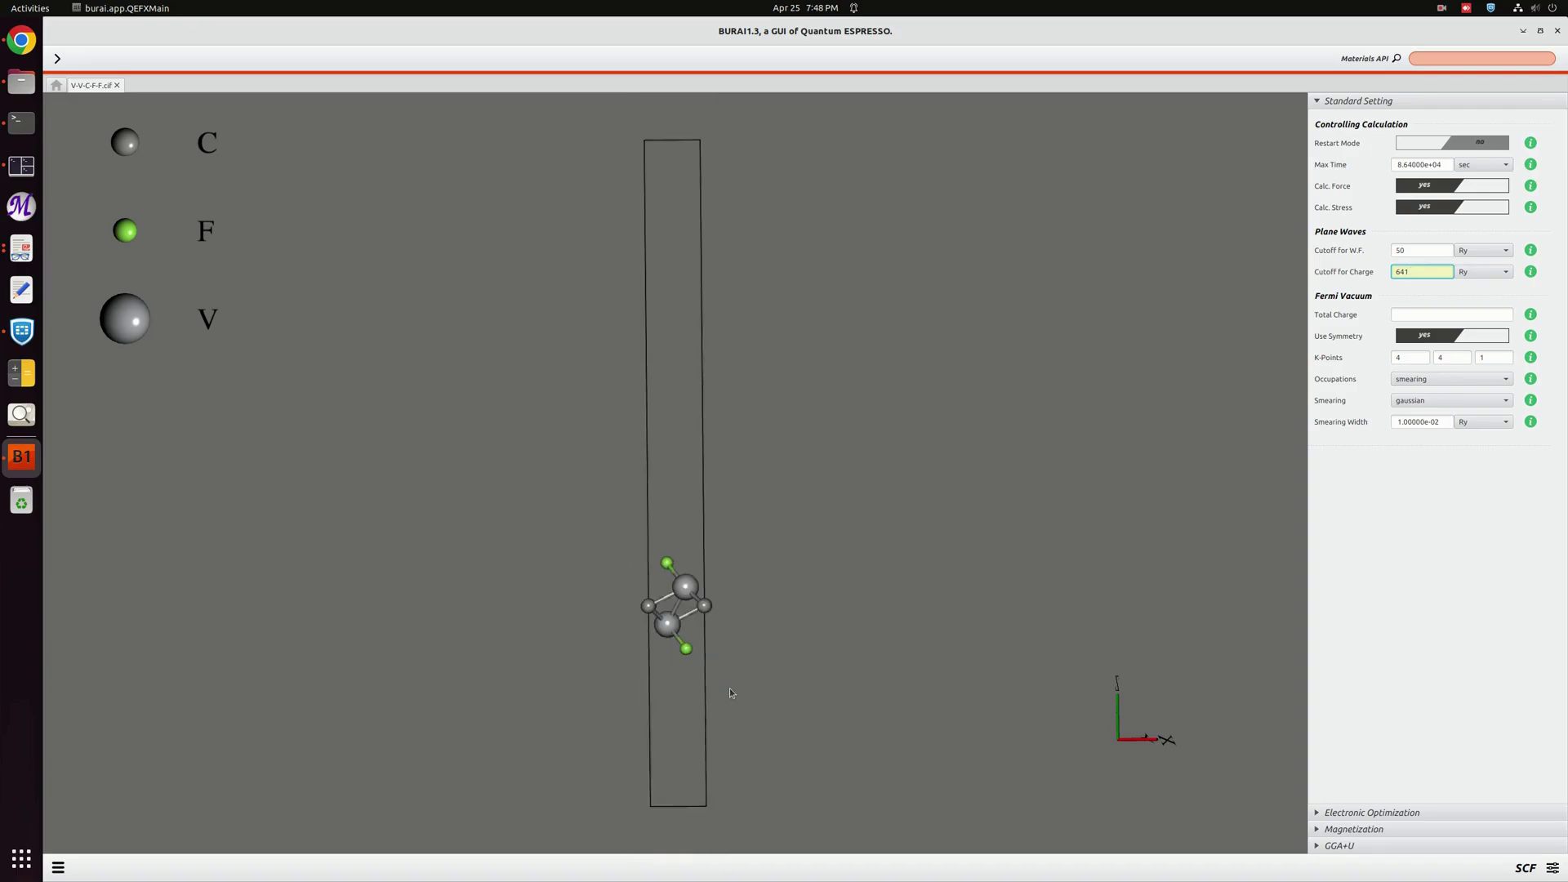
scroll(733, 692, "up", 4)
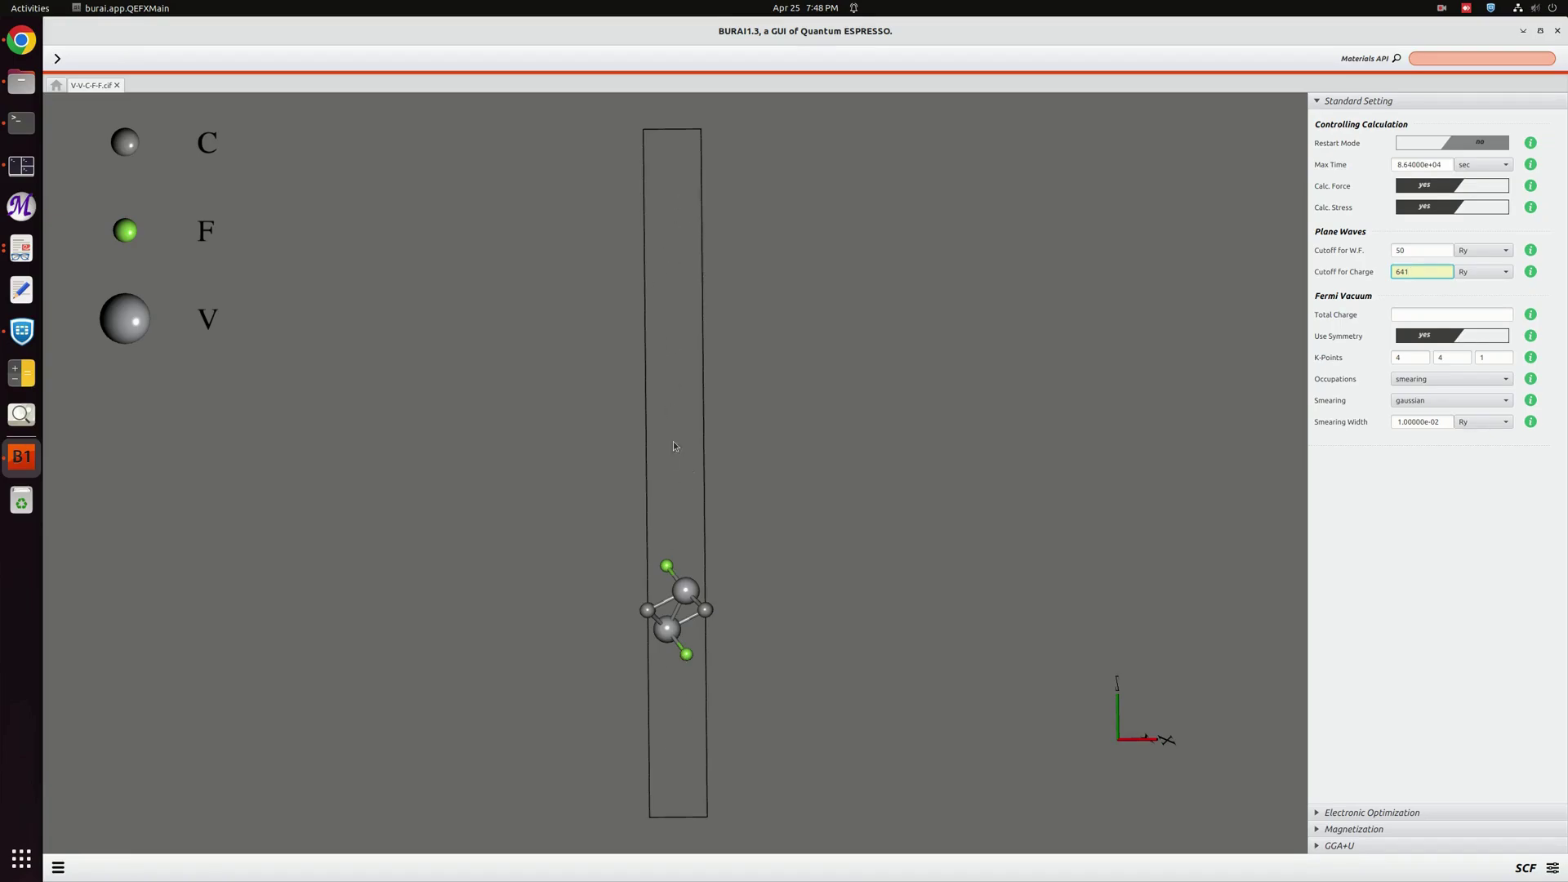
left_click_drag(732, 658, 660, 700)
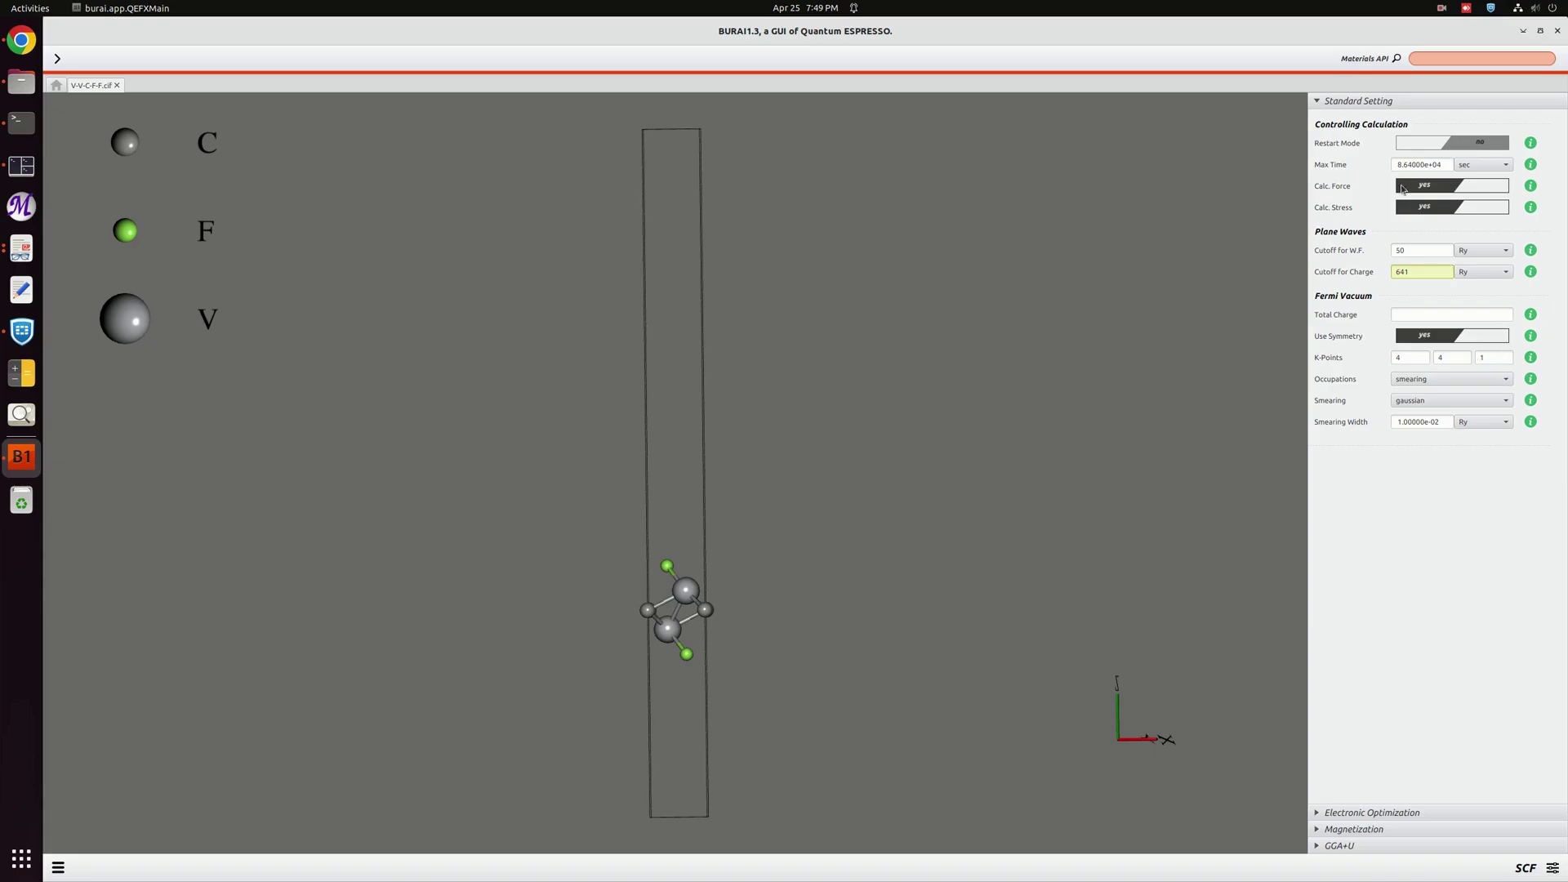
Step: Review the lattice constants under Geometry, then return to the SCF settings
left_click(1553, 868)
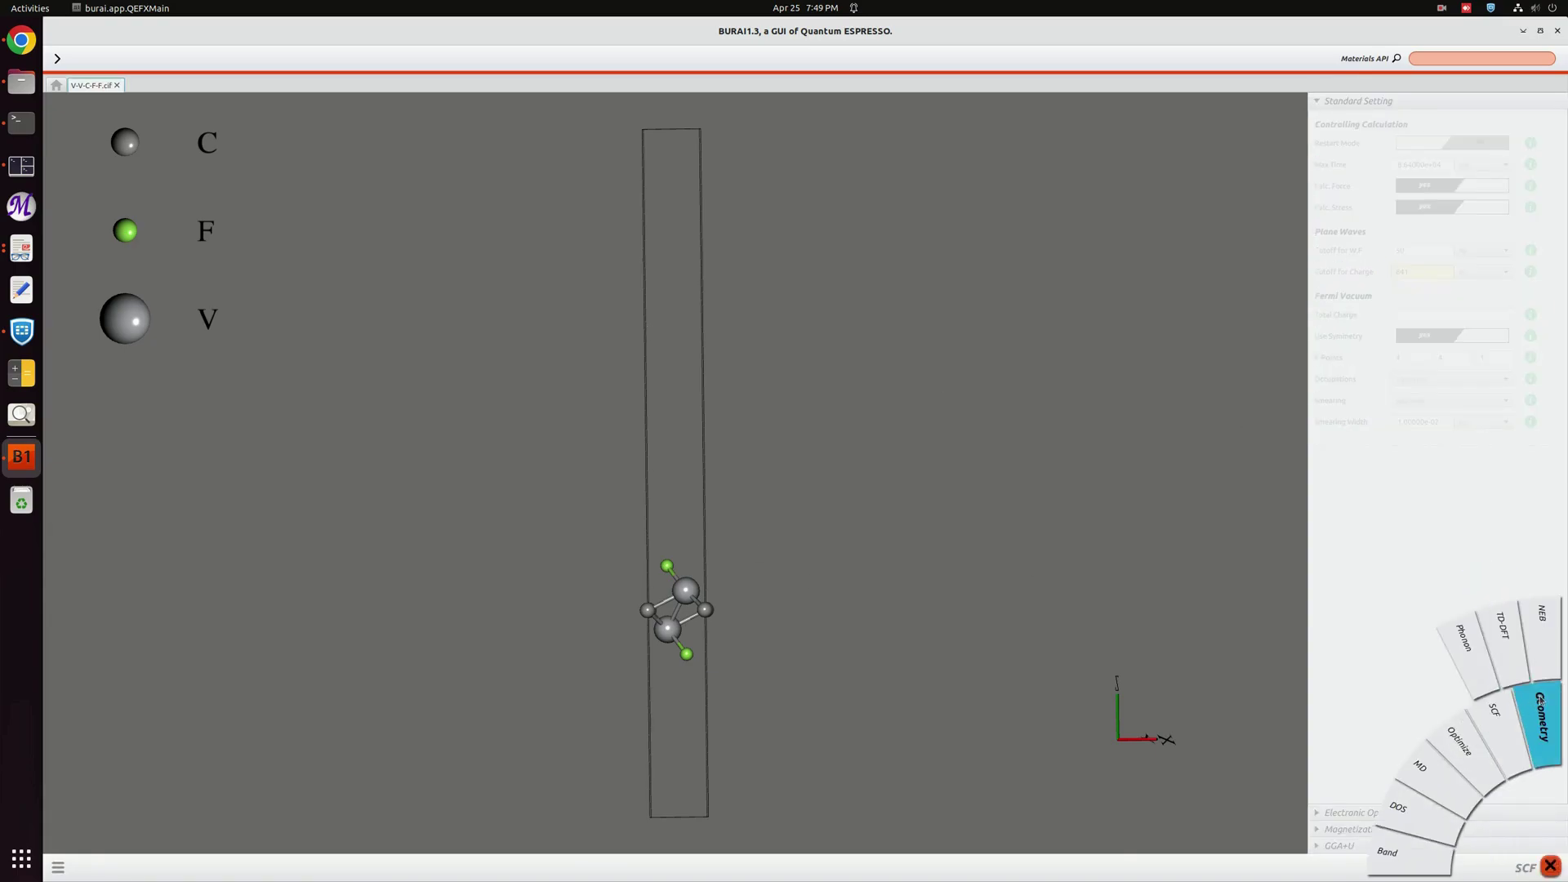
left_click(1535, 717)
left_click(1370, 102)
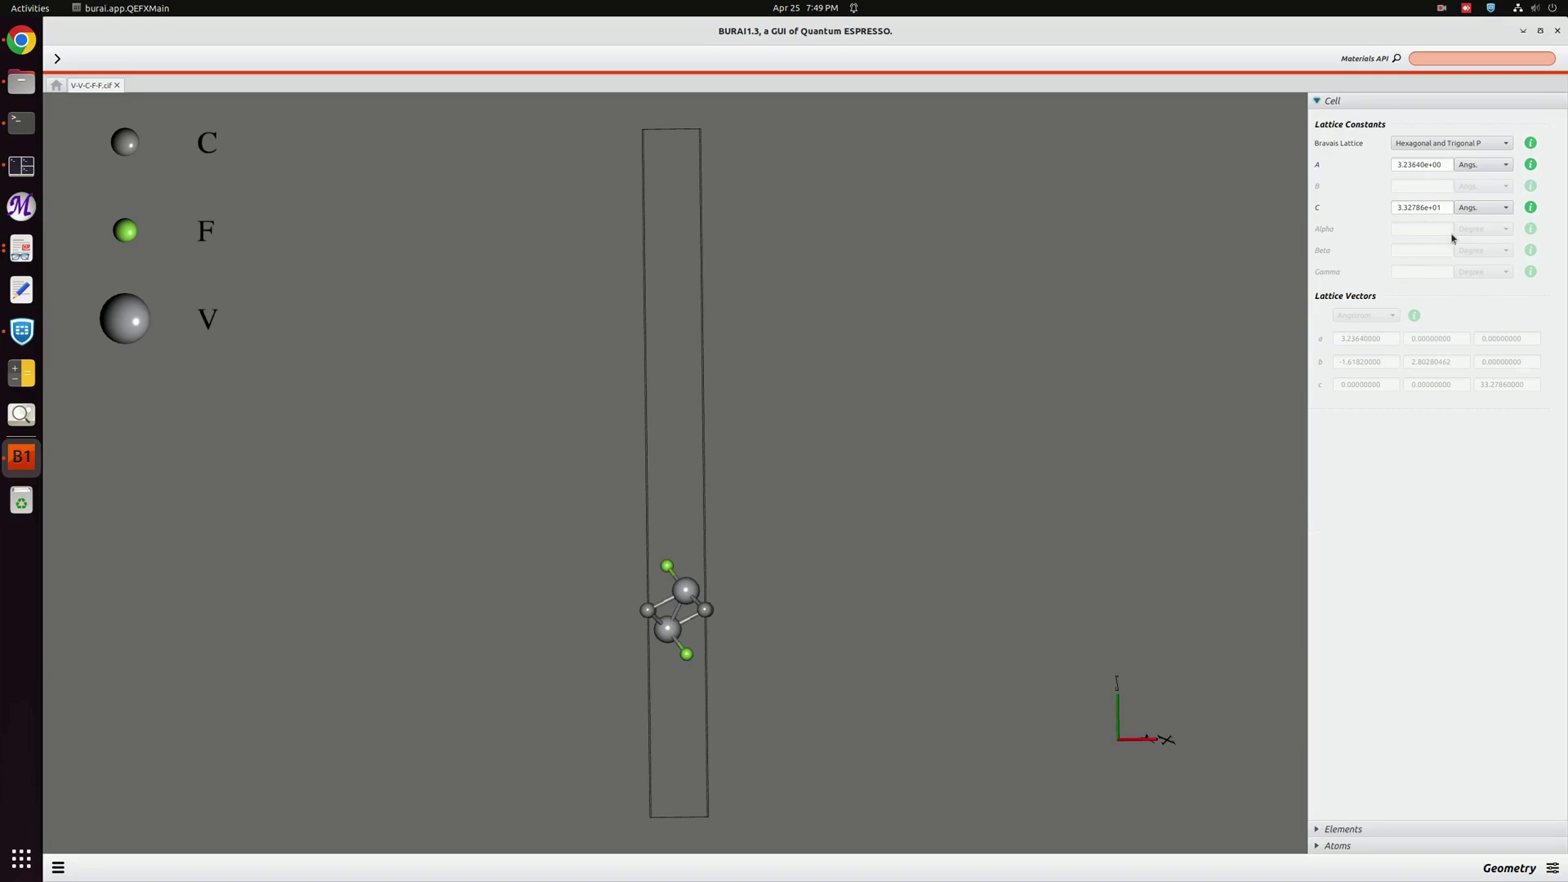
left_click(1551, 870)
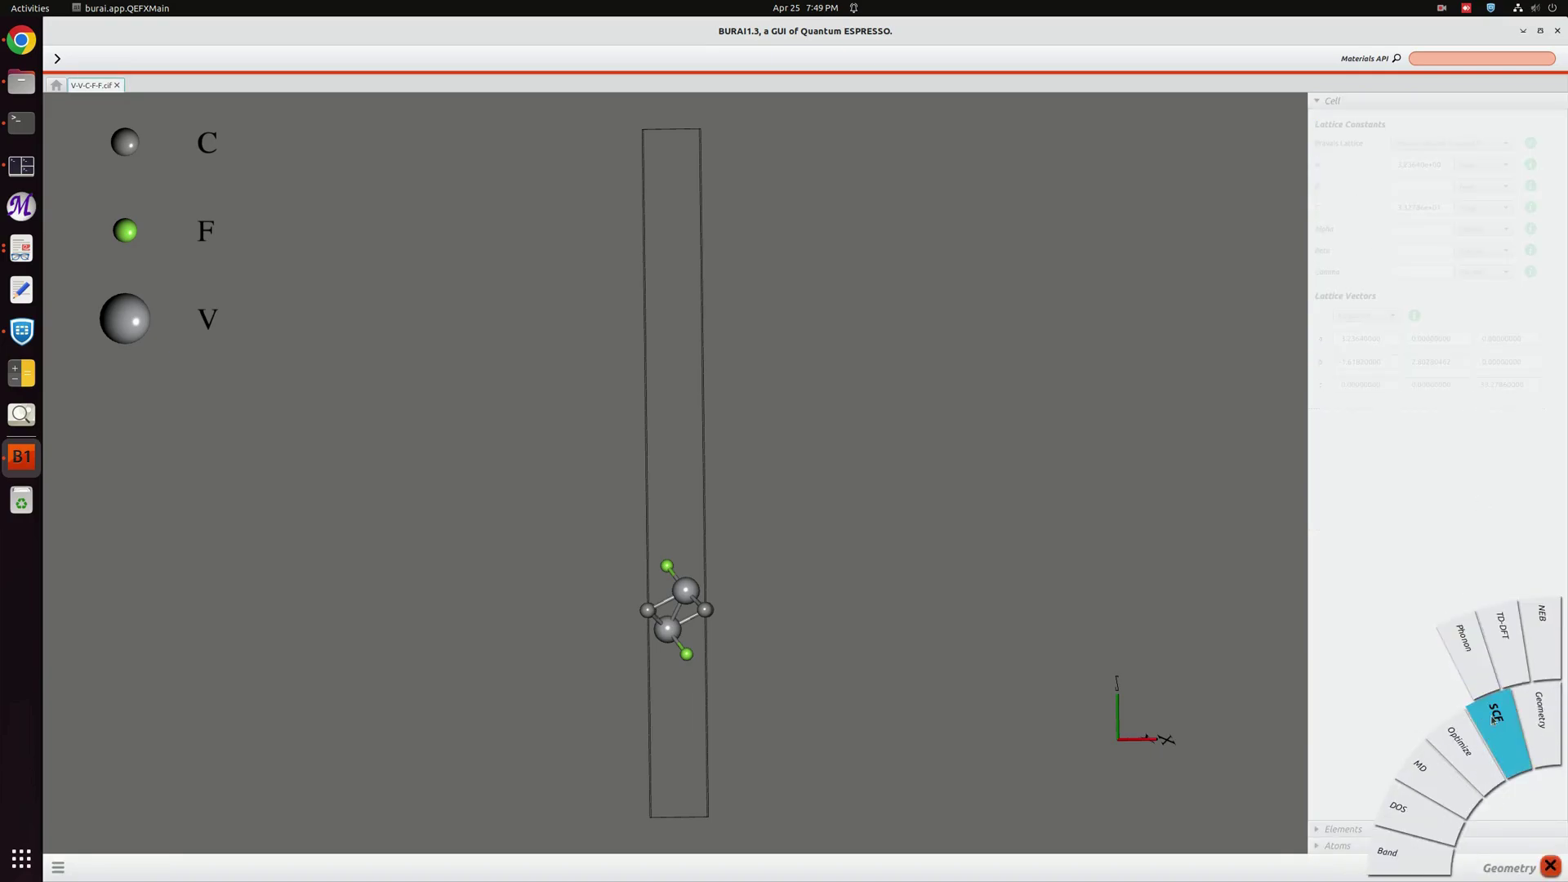
left_click(1505, 716)
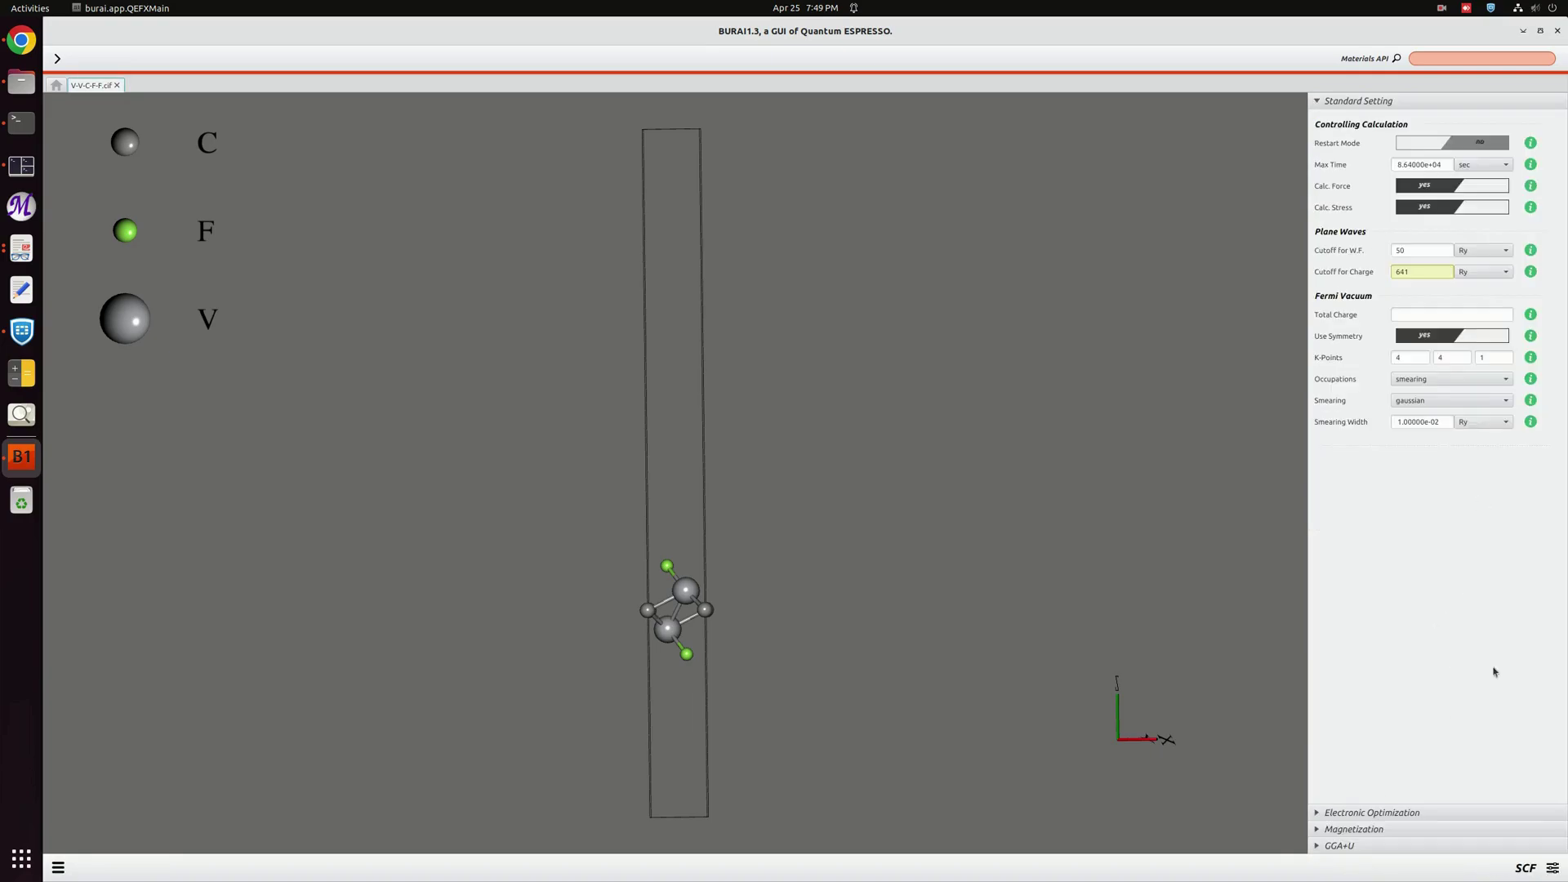
Step: Set the k-point grid to 5 × 5 × 1 and the smearing to fermi-dirac
left_click(1409, 357)
key("BackSpace")
type("5")
left_click(1454, 358)
key("BackSpace")
type("5")
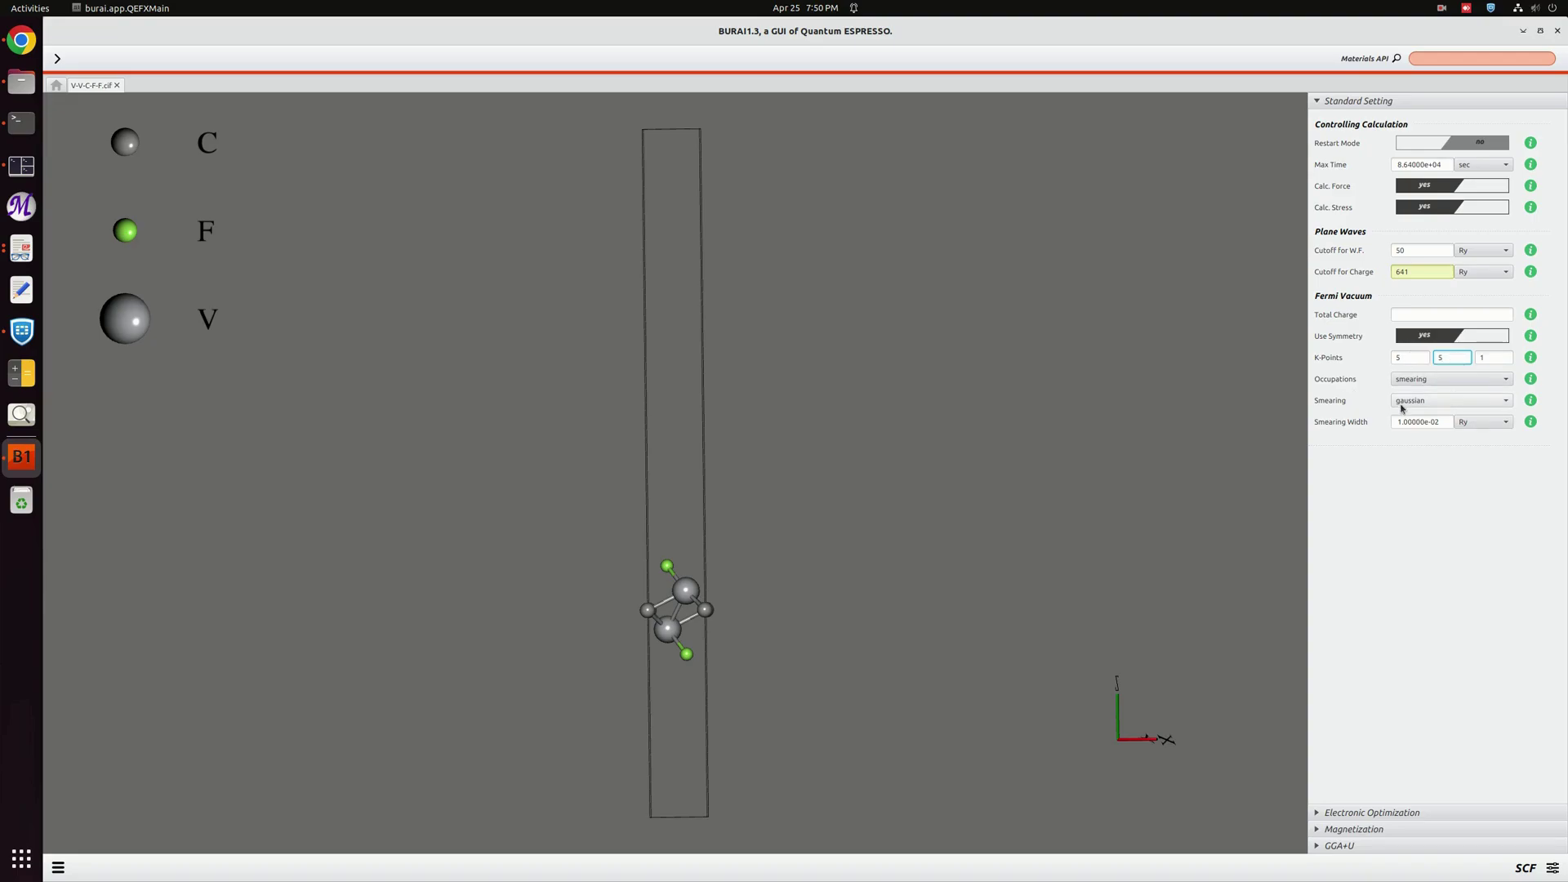
left_click(1429, 402)
left_click(1424, 462)
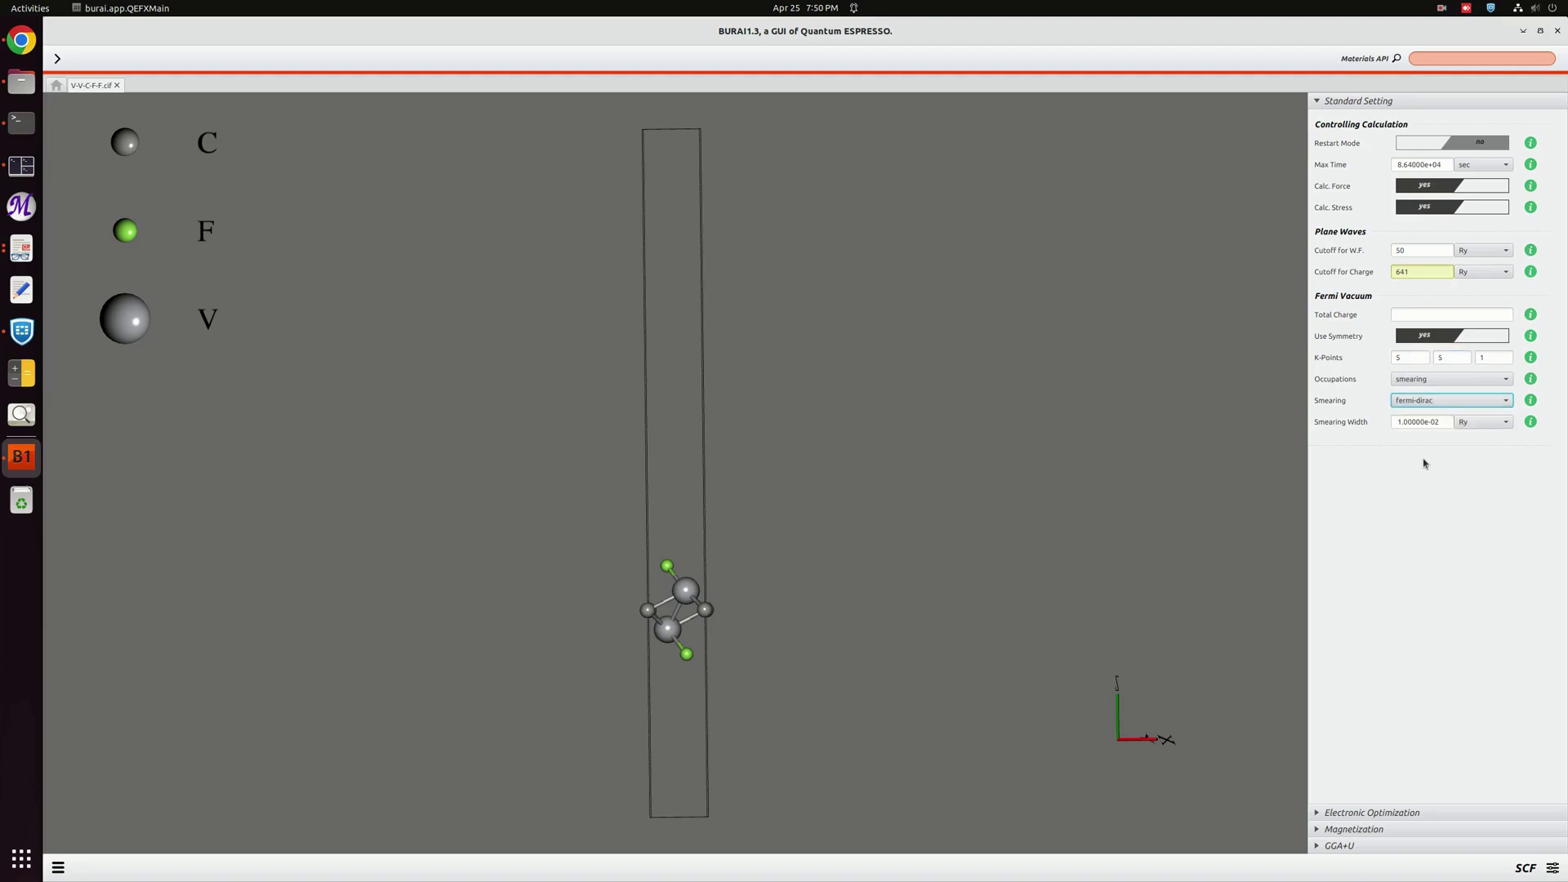
Step: Expand Electronic Optimization and Magnetization, showing collinear spin with 0.2 starting magnetization on V
left_click(1389, 813)
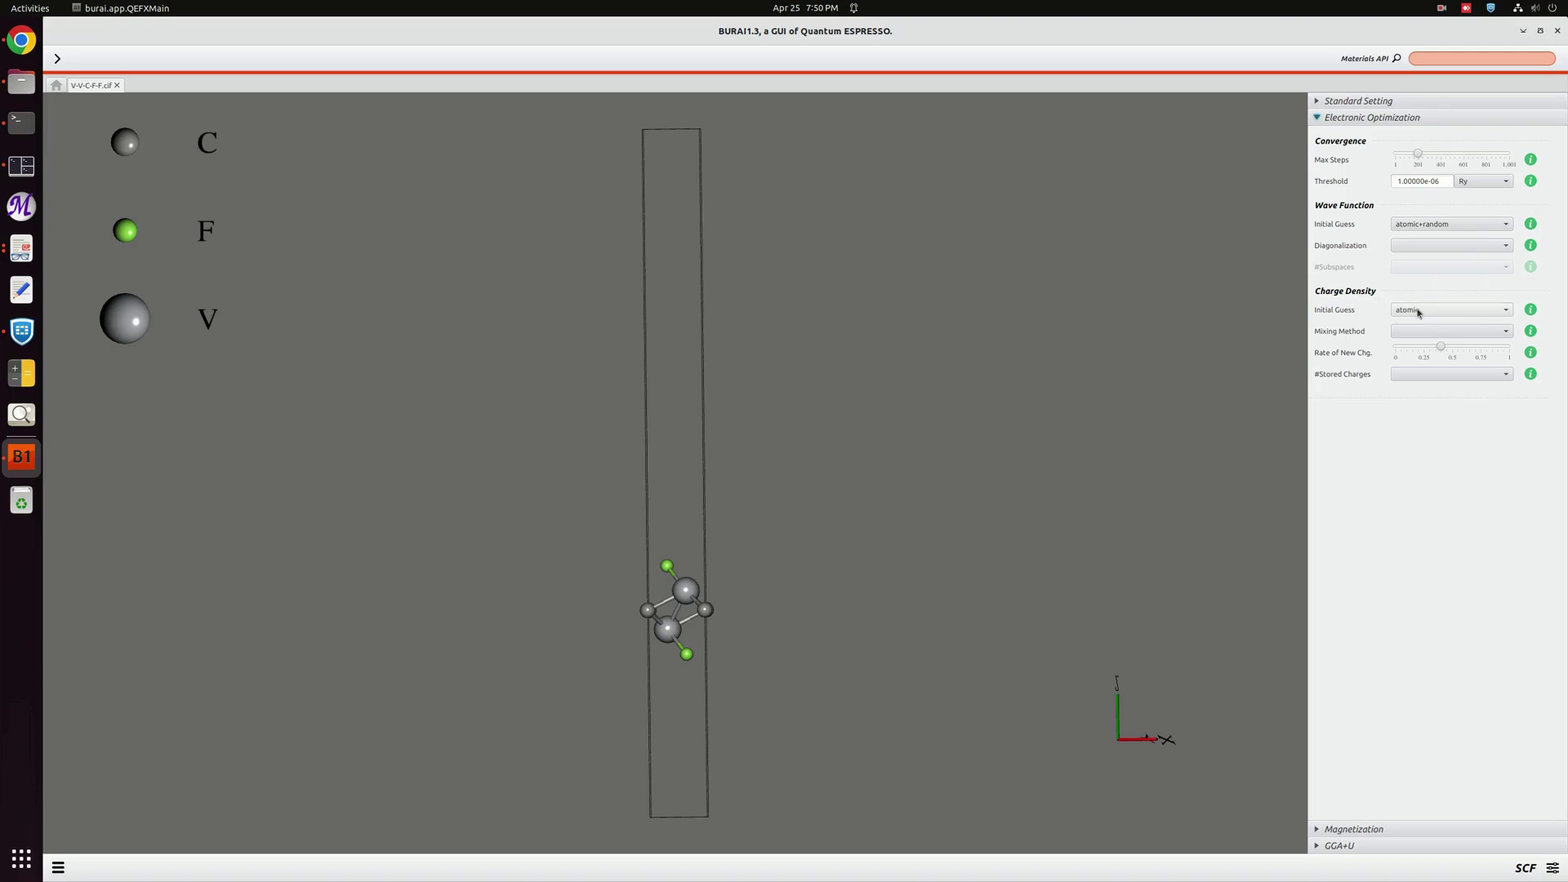
left_click(1409, 830)
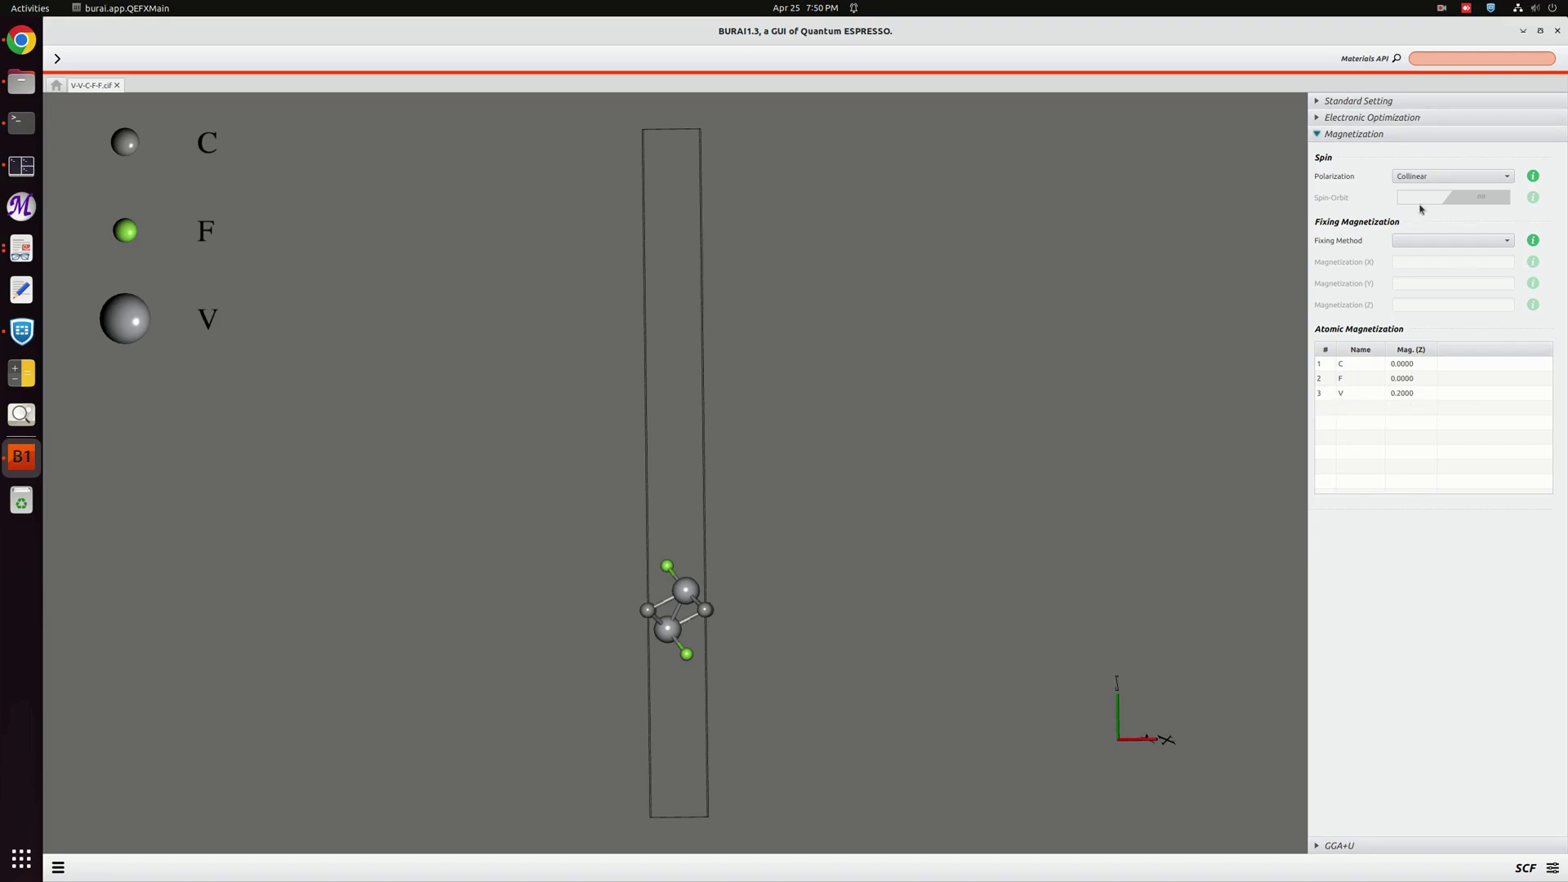
Step: Set the magnetization fixing method to total with a Z magnetization of 0.2
left_click(1437, 244)
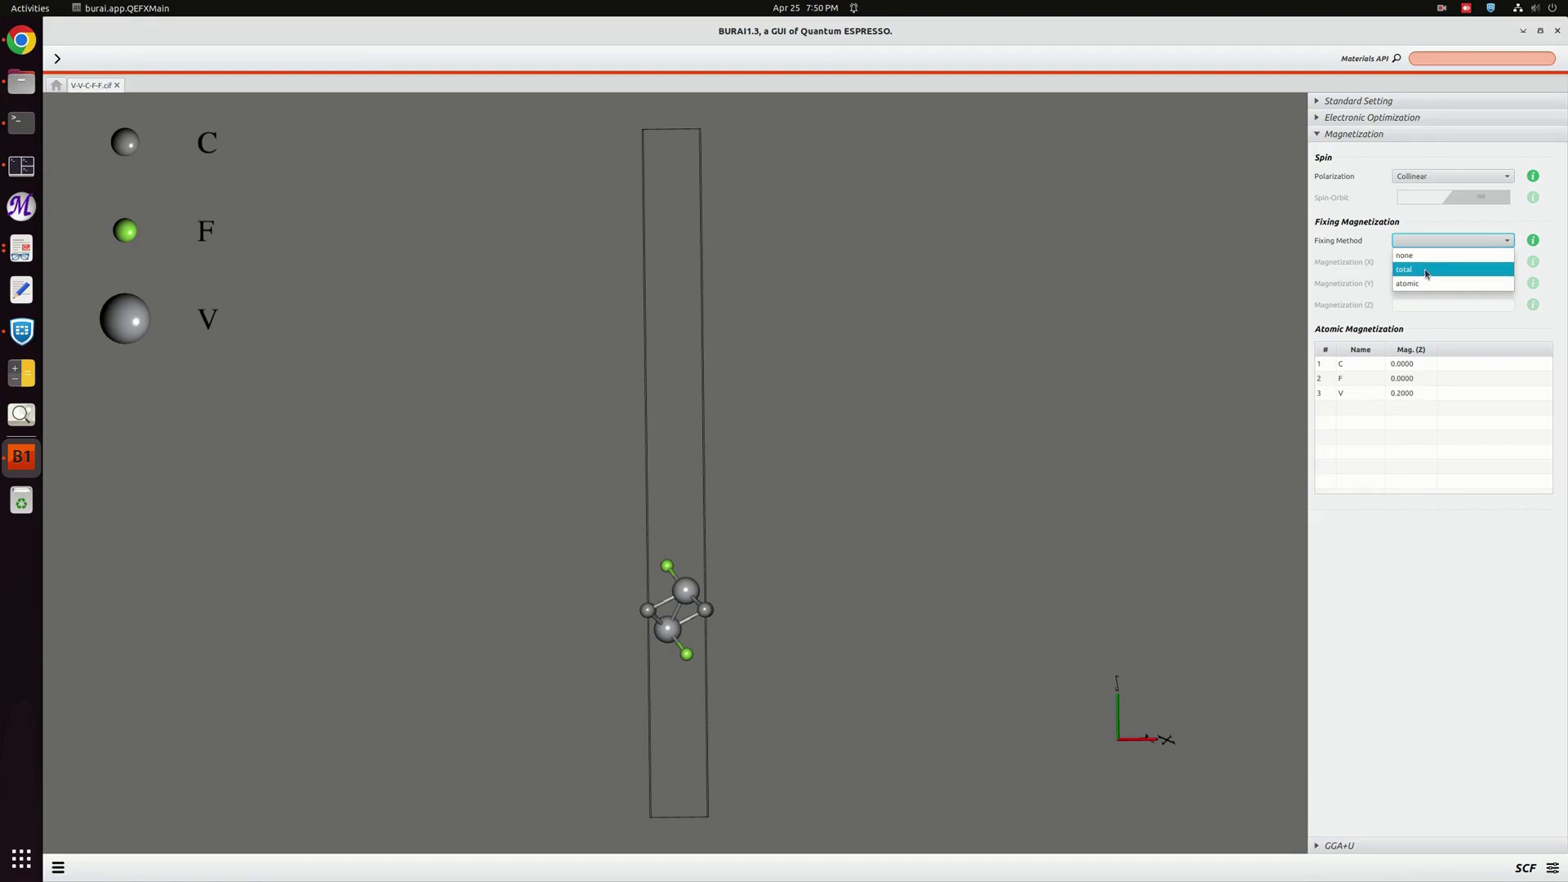
left_click(1427, 270)
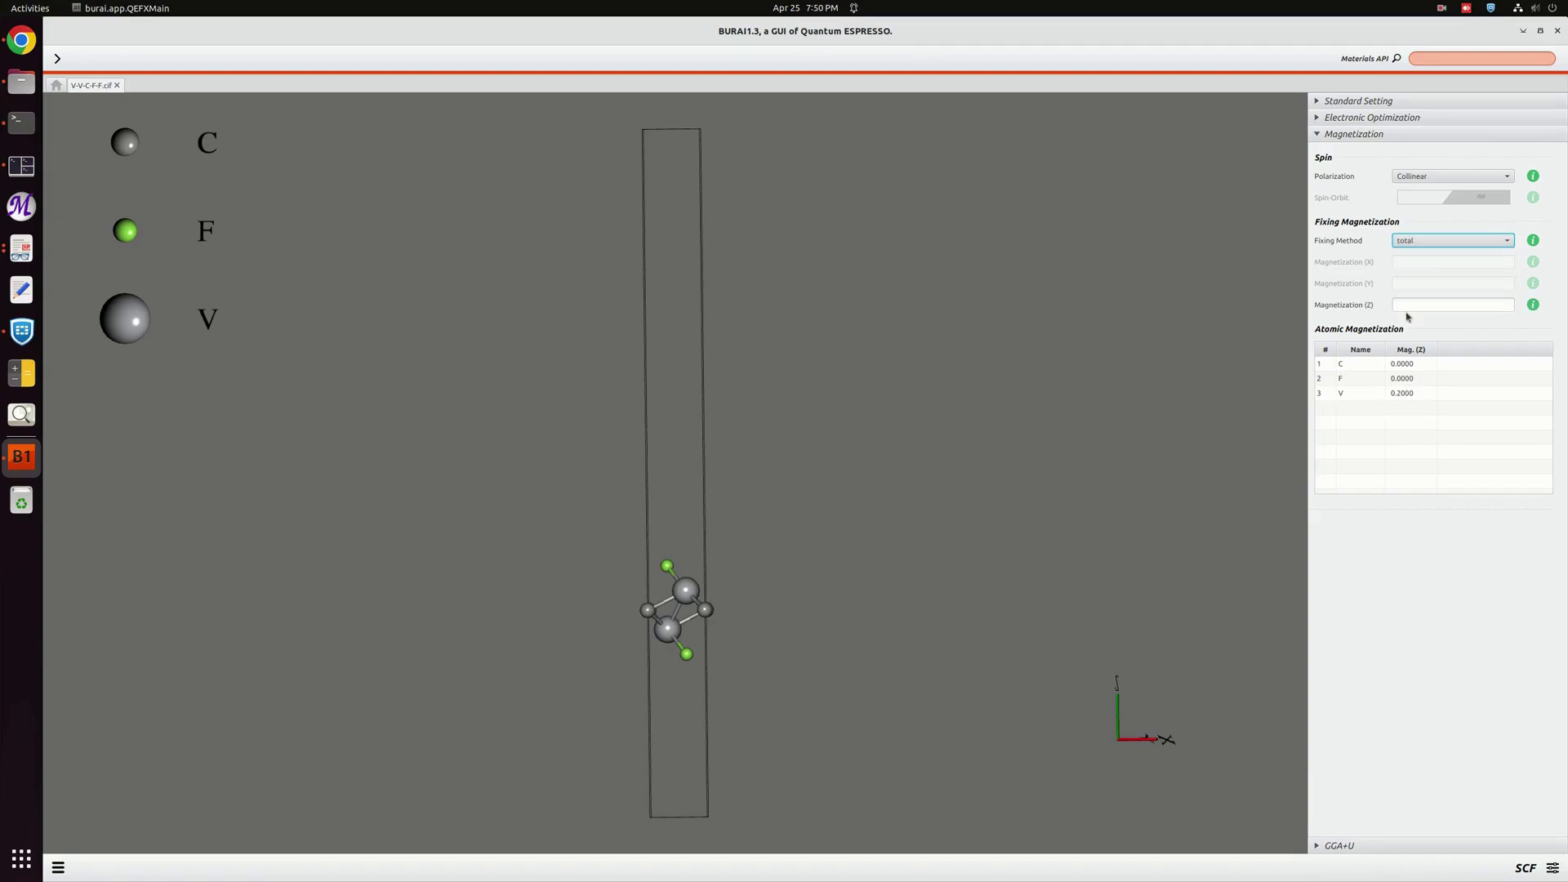
left_click(1409, 304)
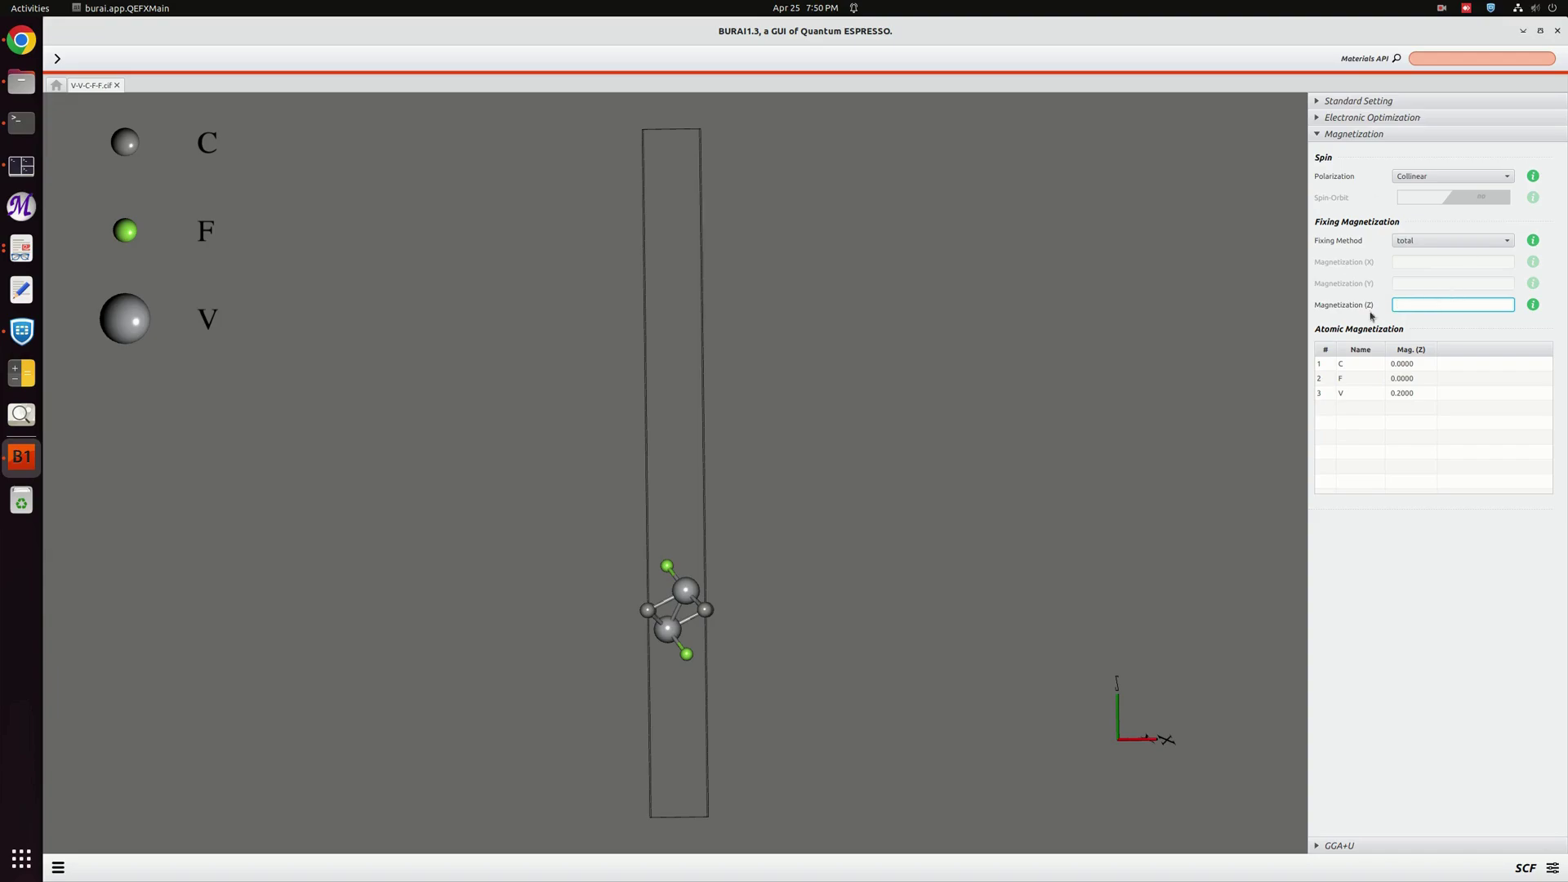
type(".2")
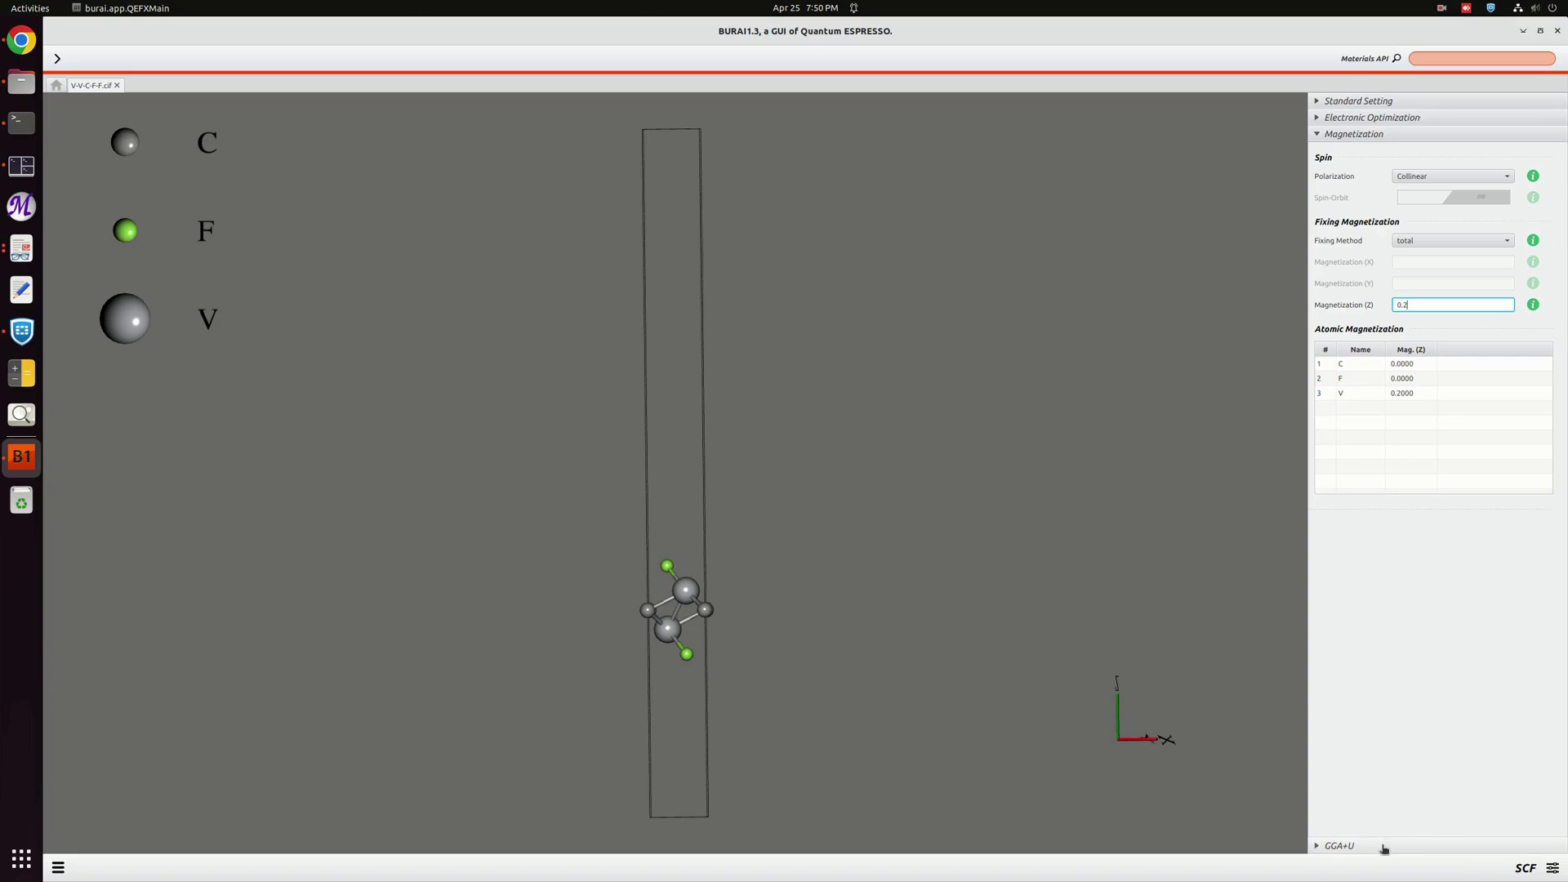
Step: Switch to the Optimize settings, showing BFGS ion relaxation at 1.0e-3 Ry/Bohr
left_click(1556, 870)
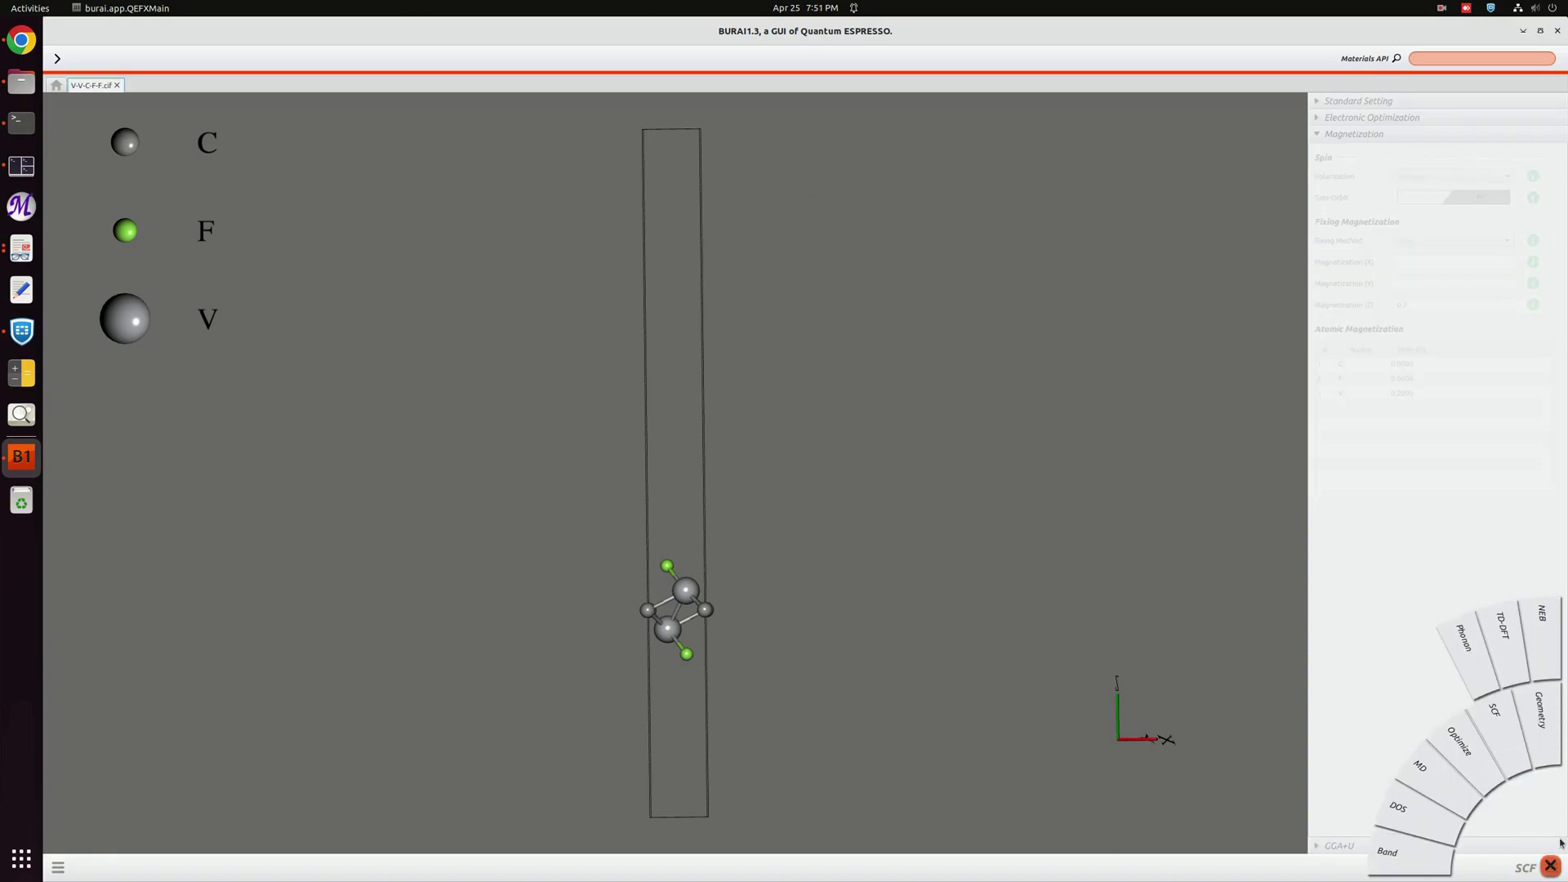
left_click(1479, 758)
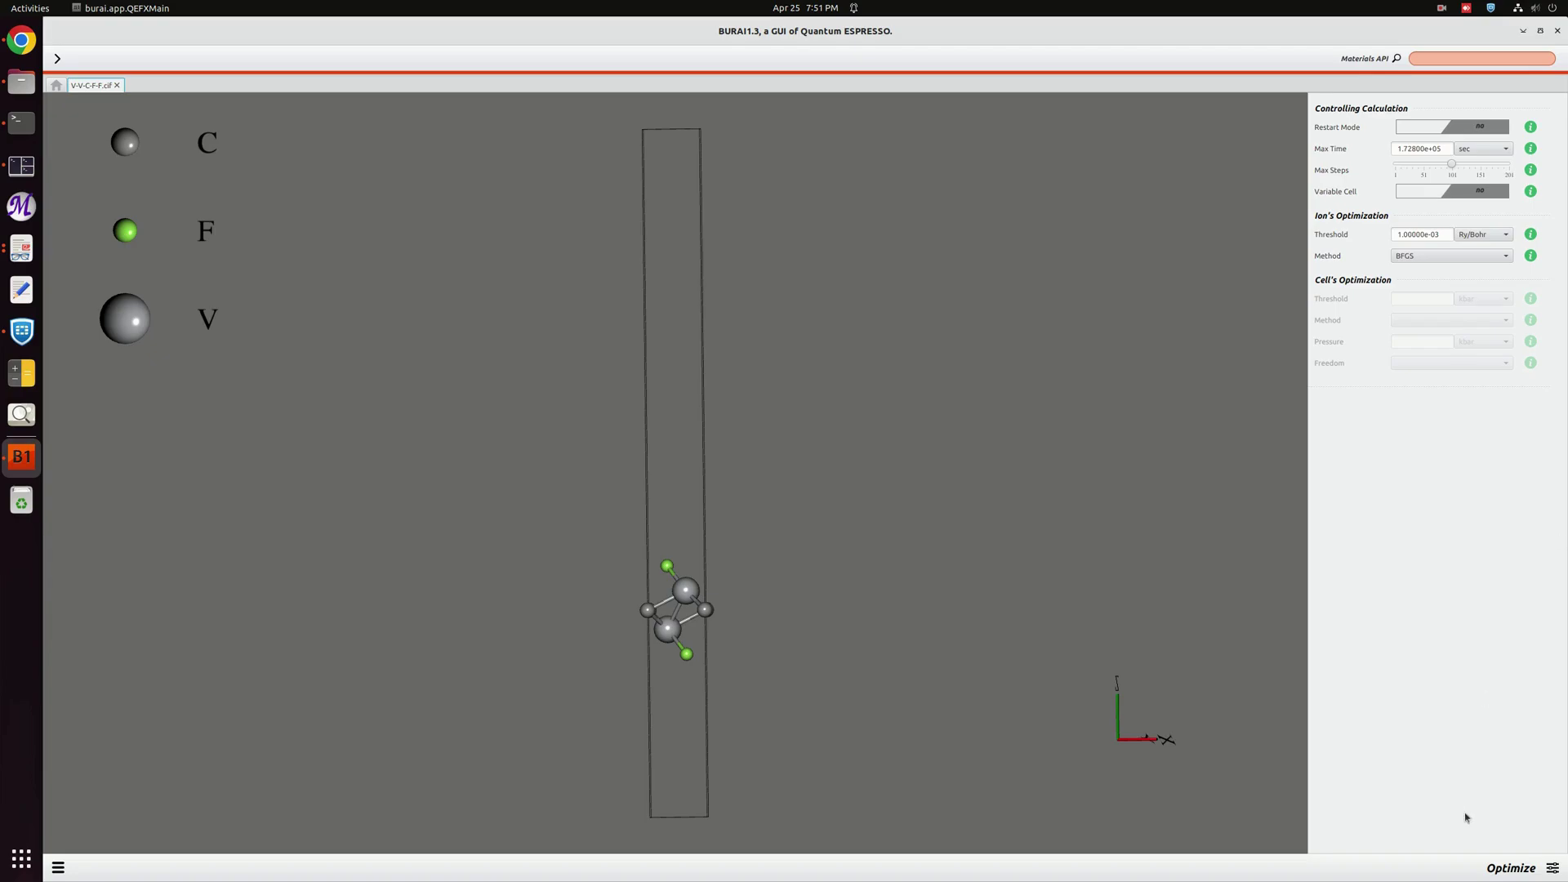
Step: Open the generated input file and scroll through its fermi-dirac, magnetization and 5 5 1 k-point entries
left_click(65, 871)
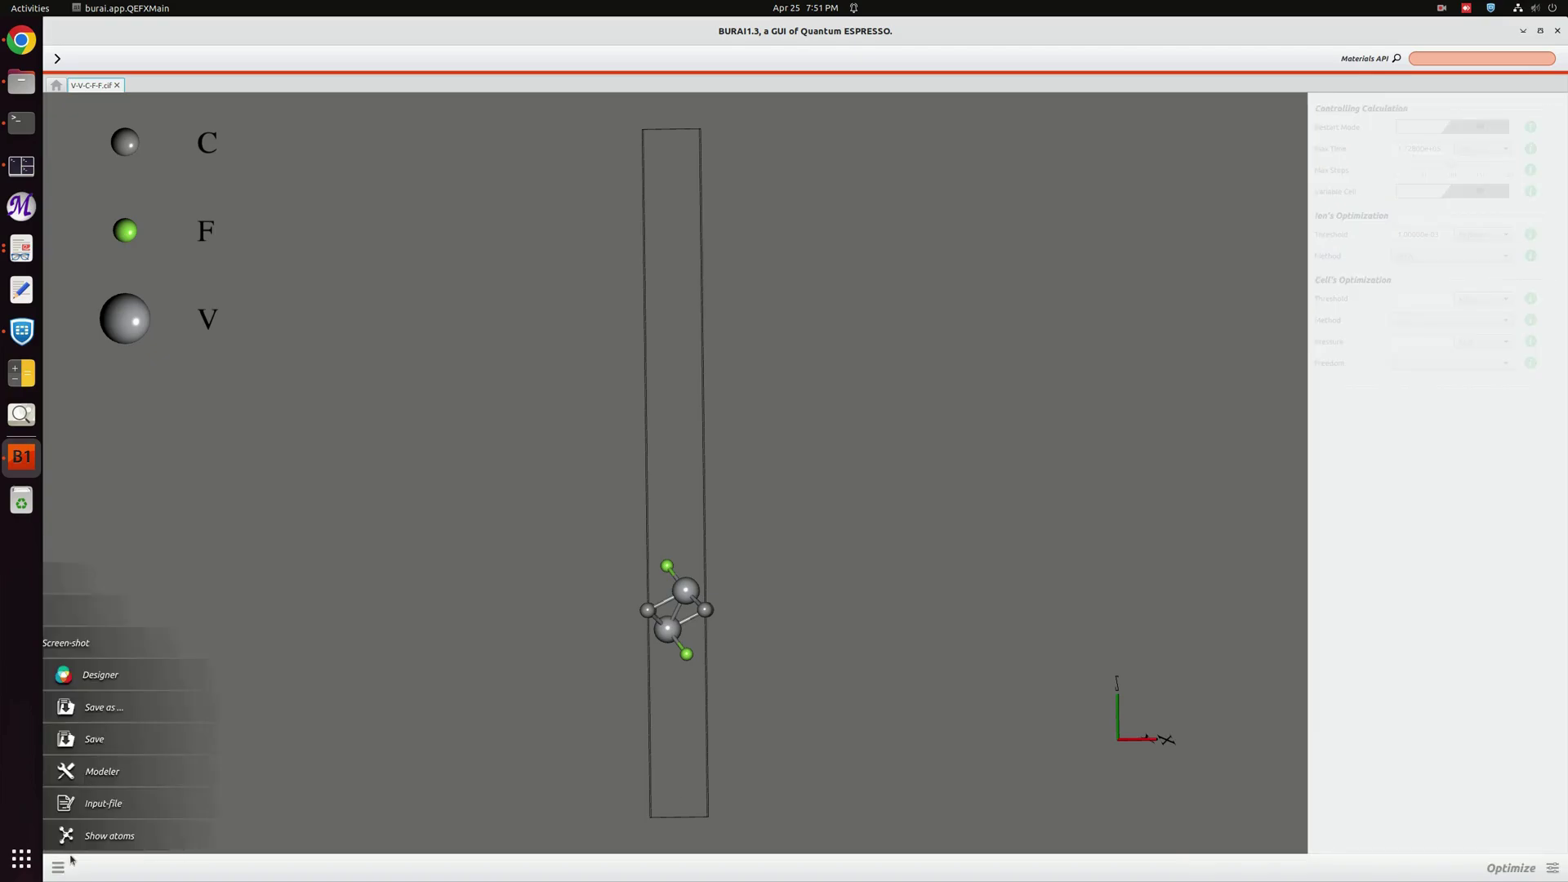
left_click(122, 802)
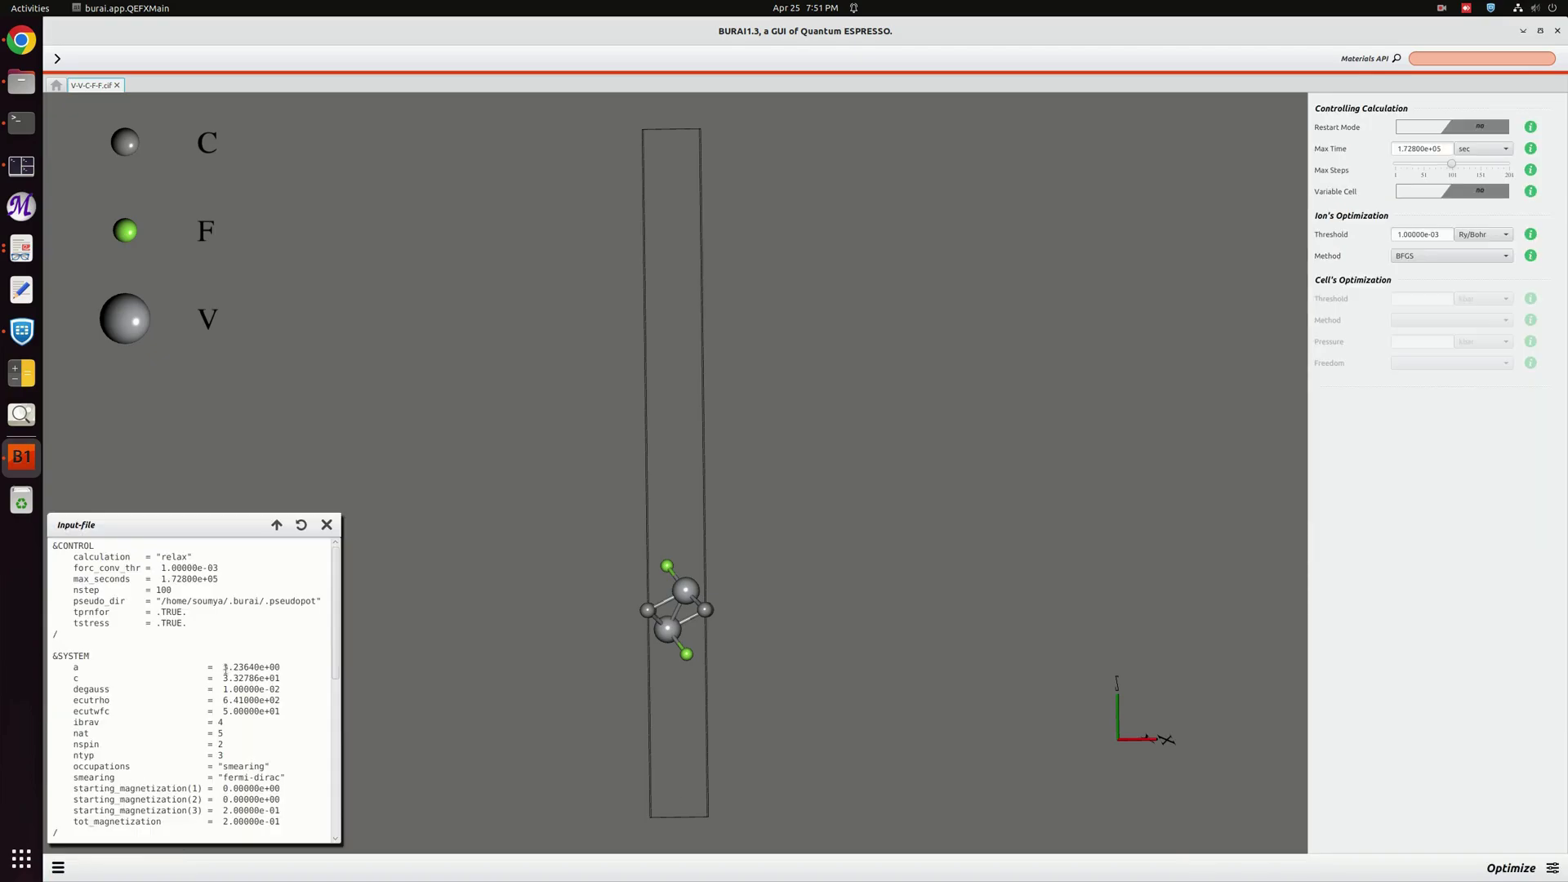
scroll(225, 671, "down", 10)
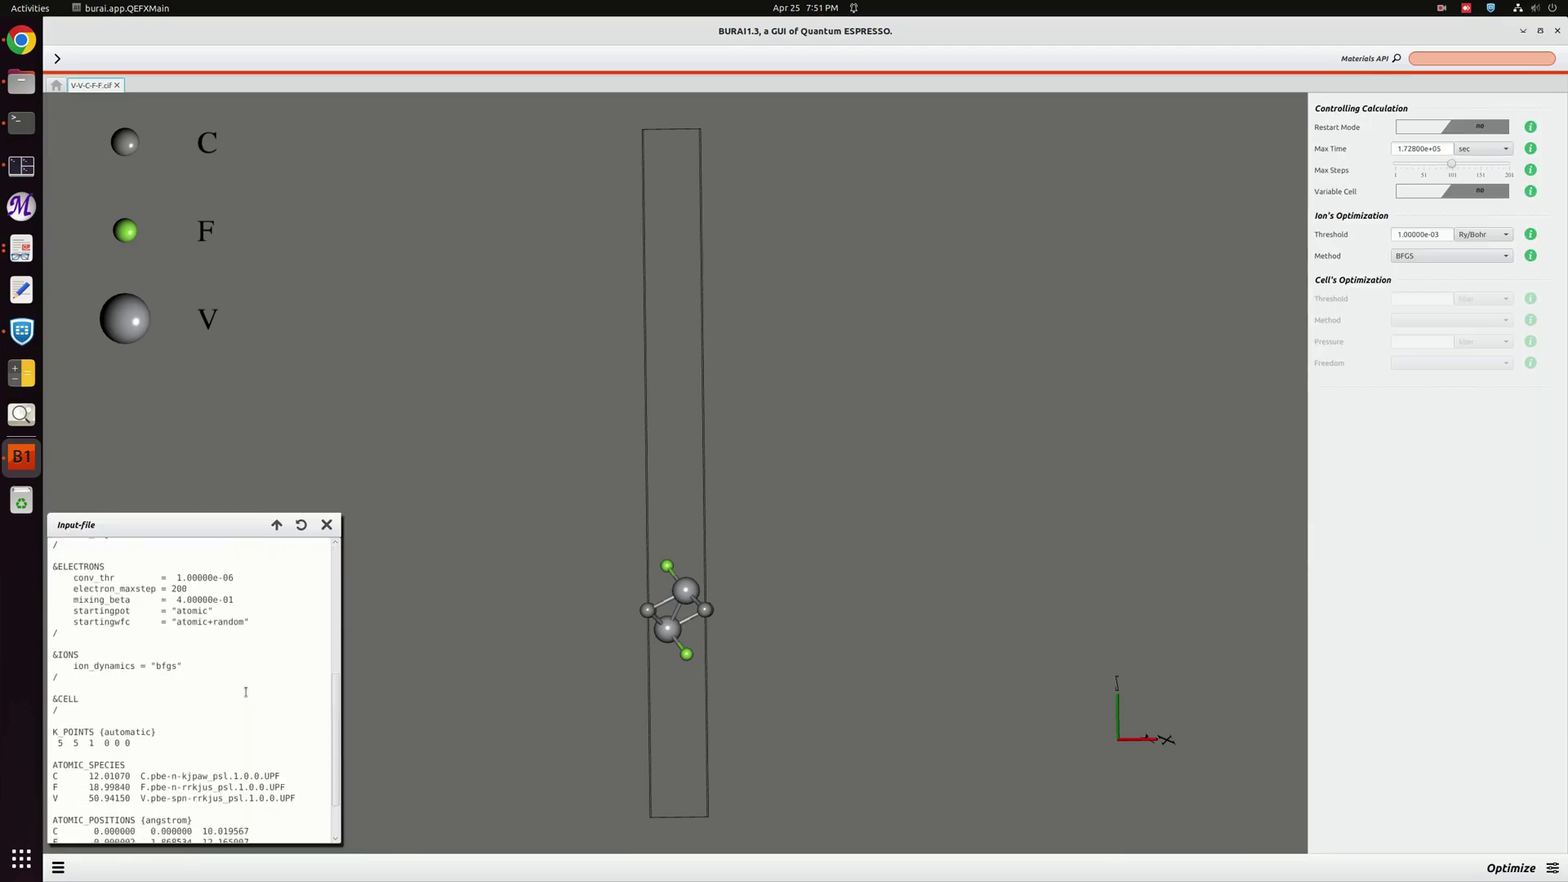
scroll(246, 692, "up", 10)
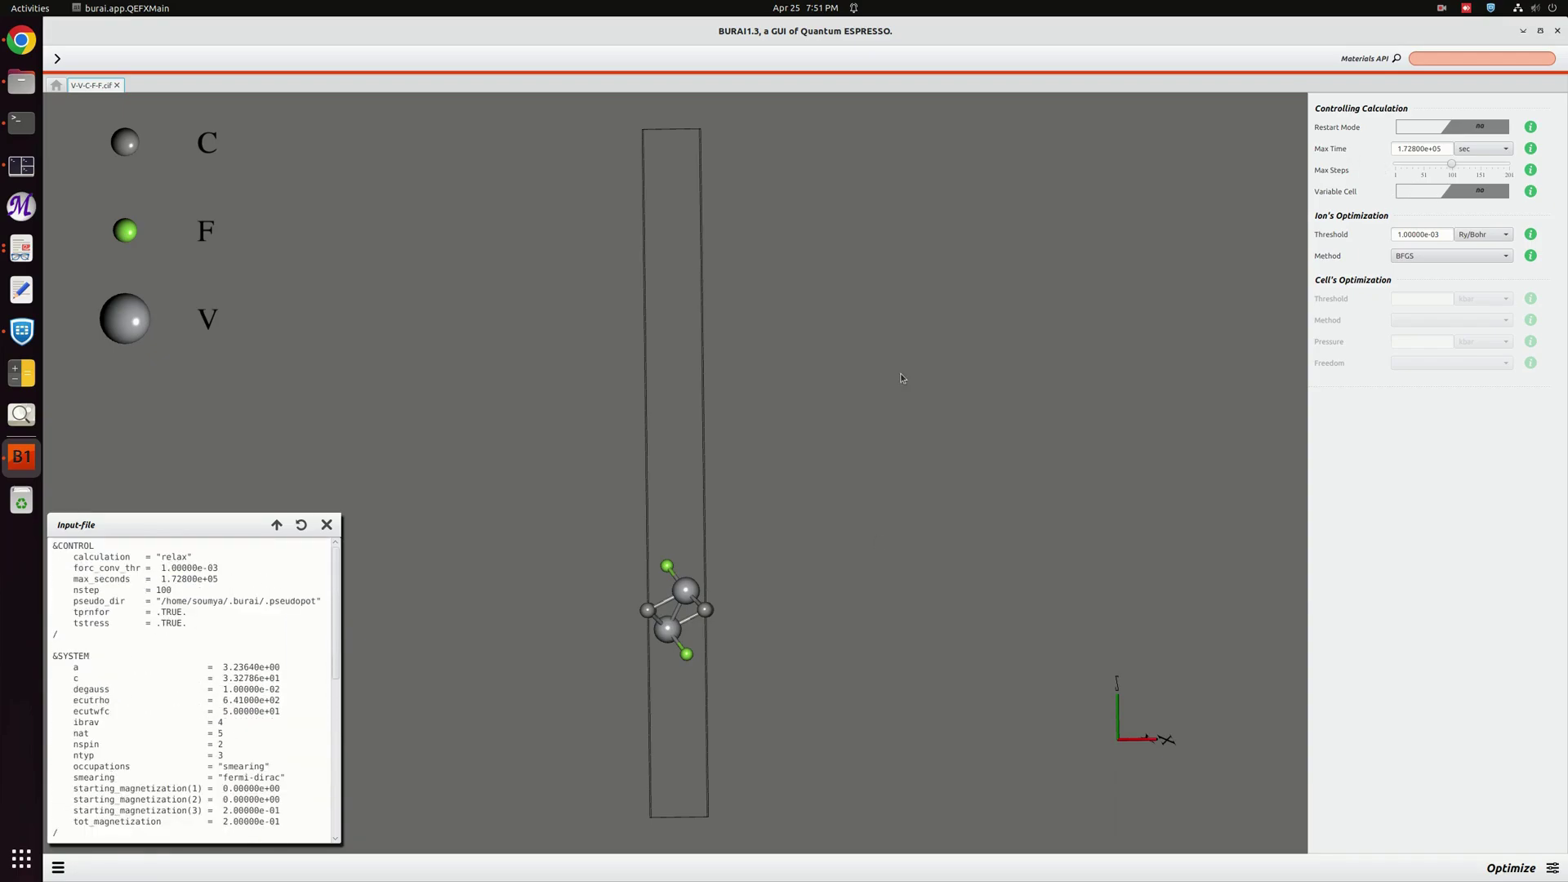
scroll(271, 701, "down", 10)
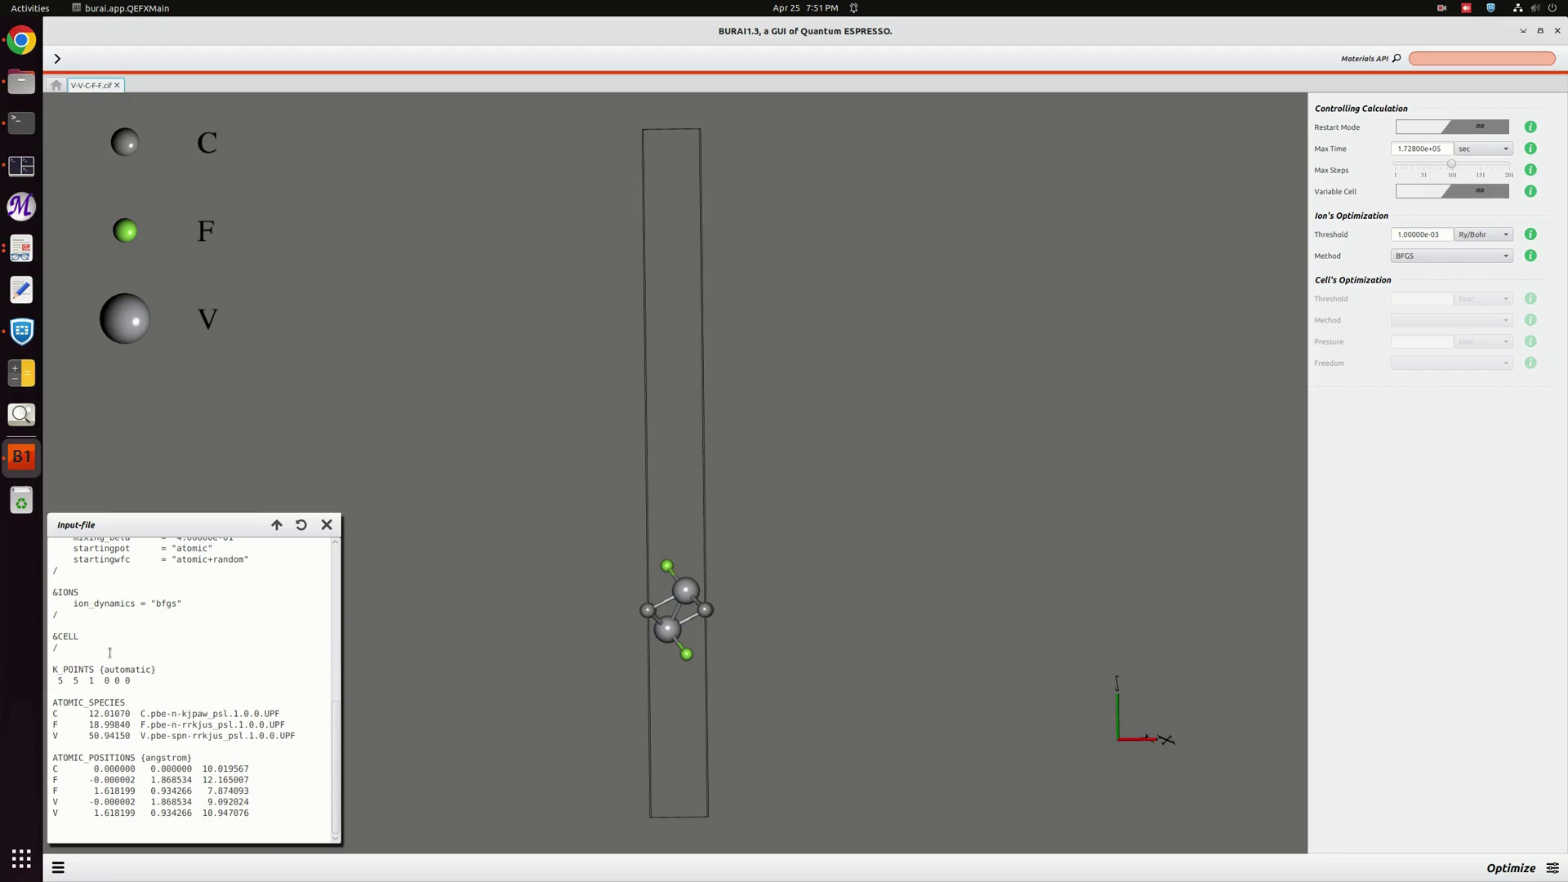
scroll(199, 703, "up", 5)
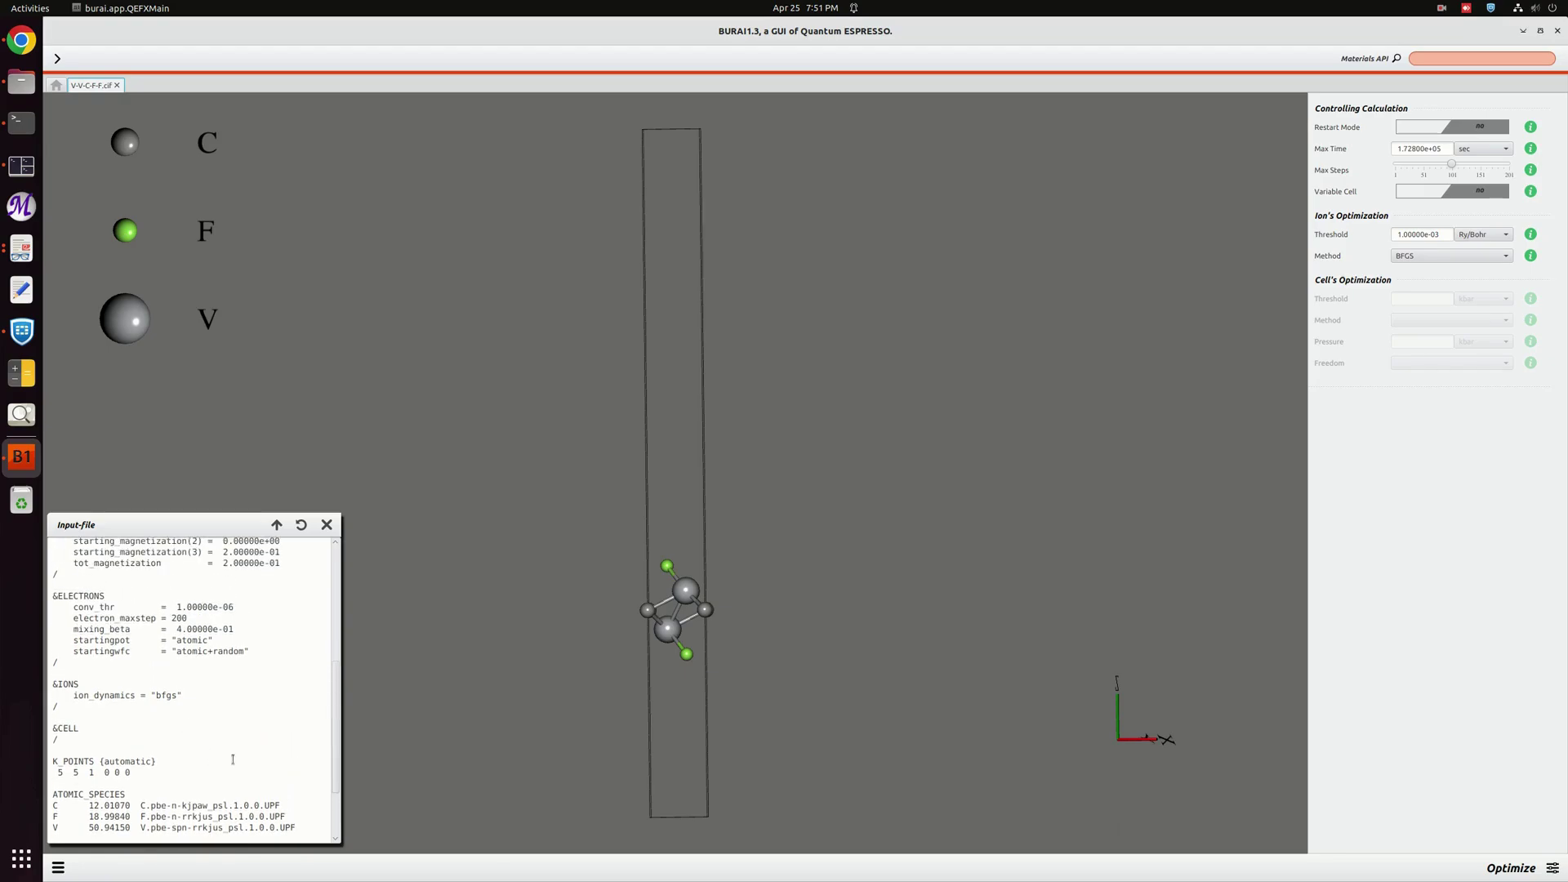
scroll(205, 586, "up", 1)
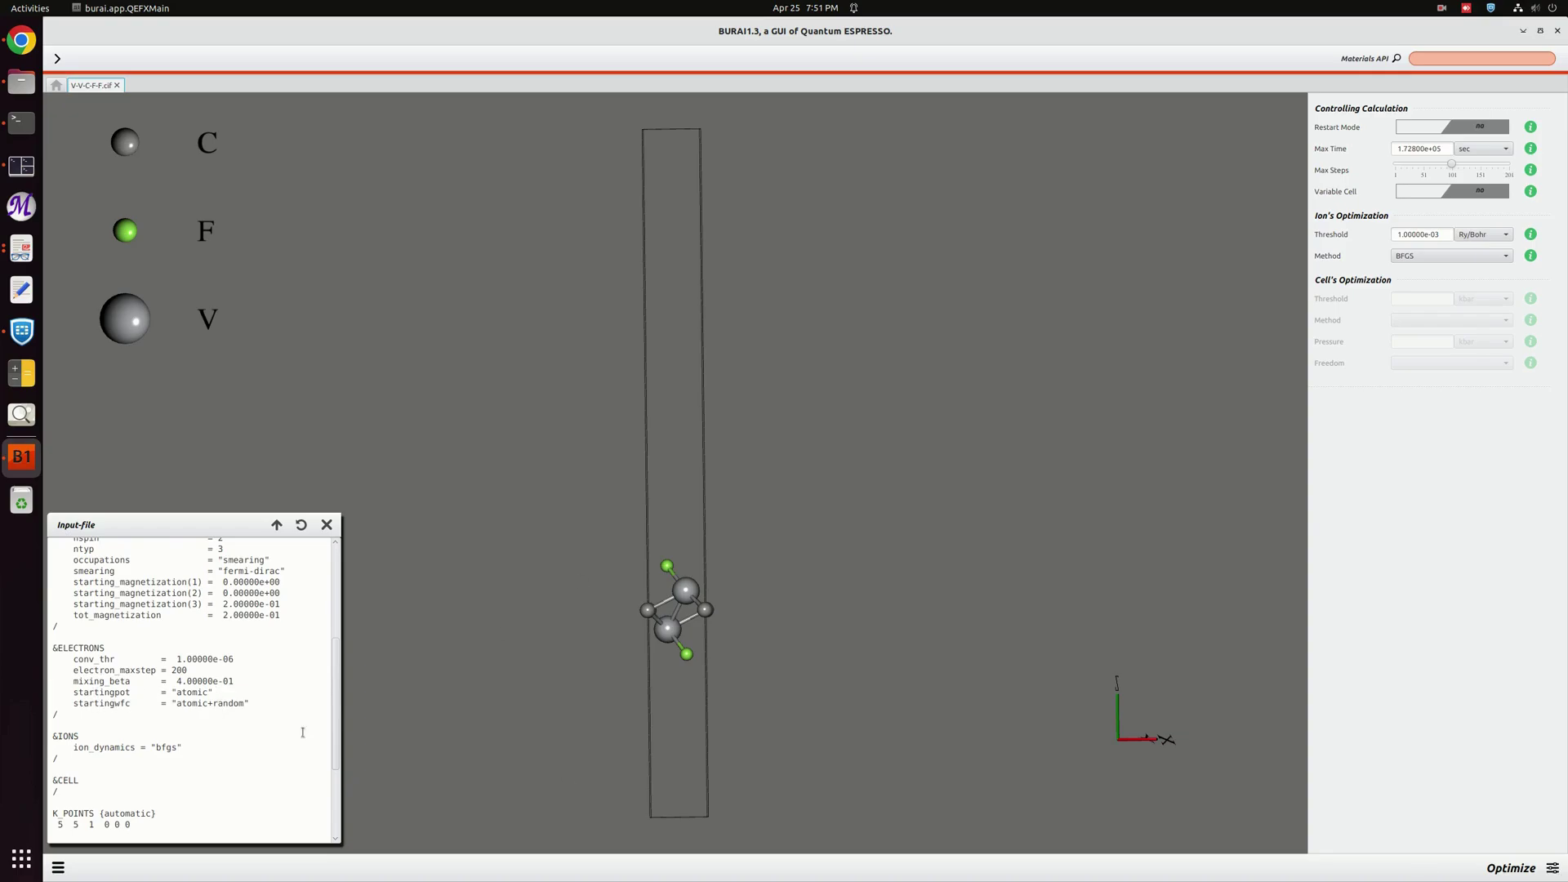
Step: Set up a job run with Optimize as the job type
left_click(57, 868)
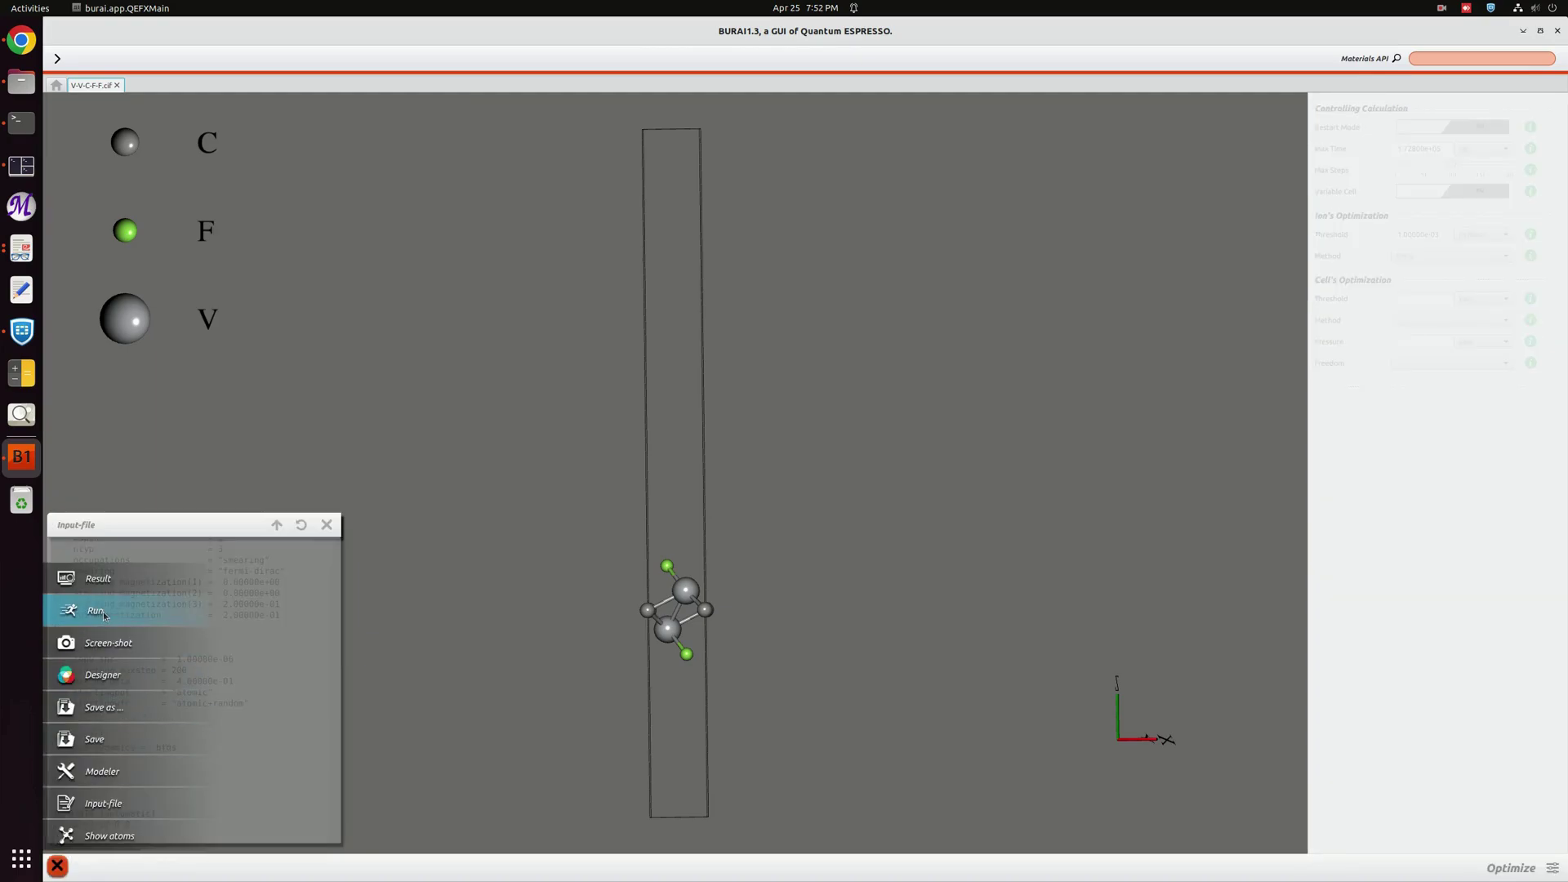
left_click(96, 611)
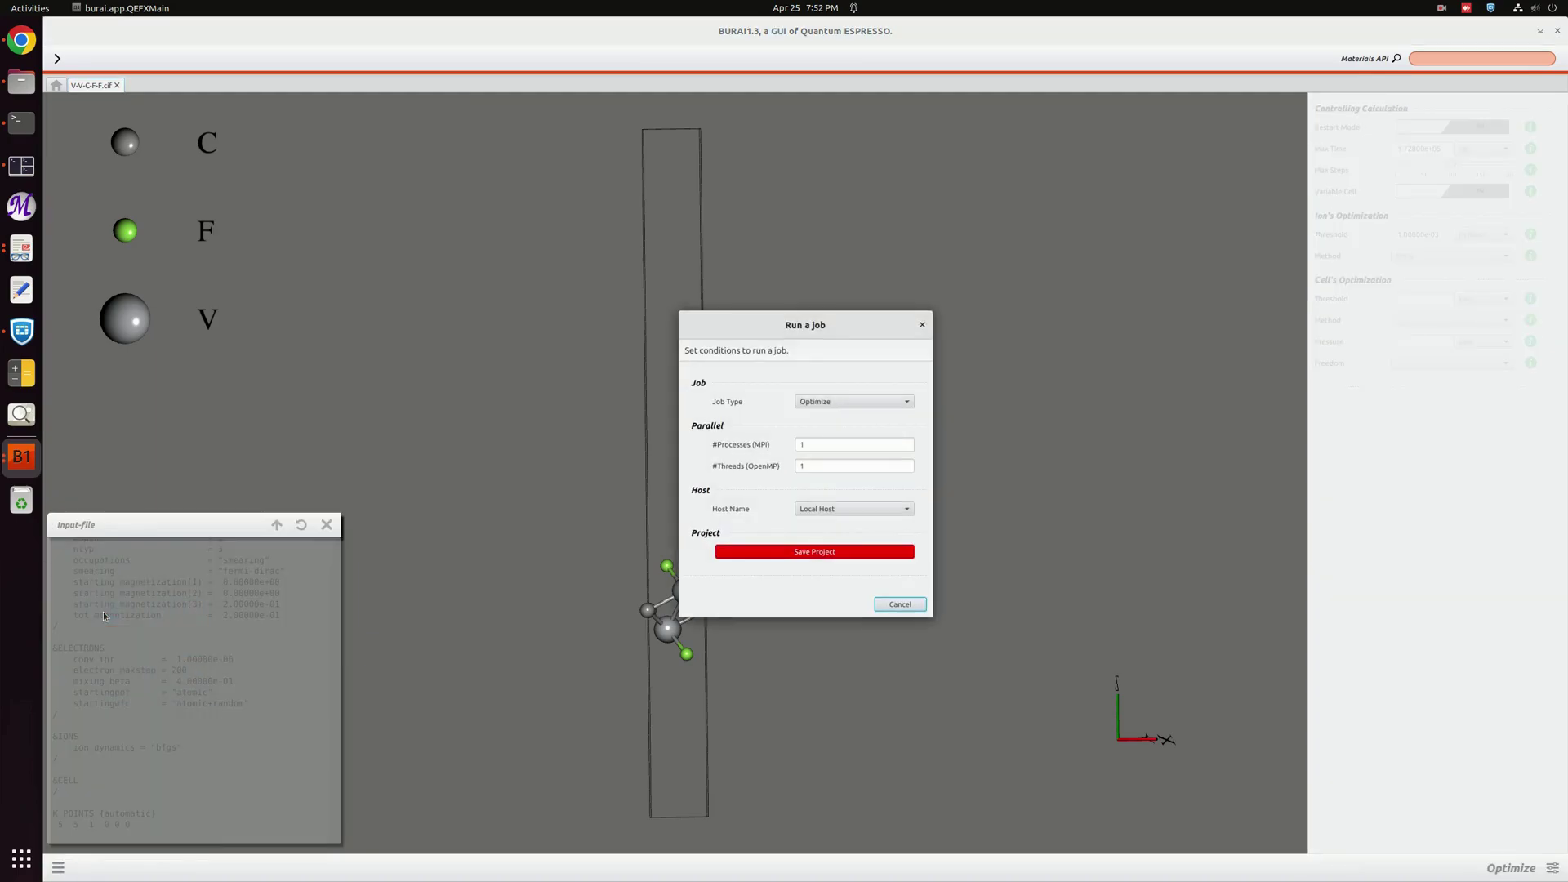
left_click(837, 406)
left_click(839, 437)
Step: Save the project as opt in Desktop/burai/V2CF2 and launch the optimization
left_click(826, 555)
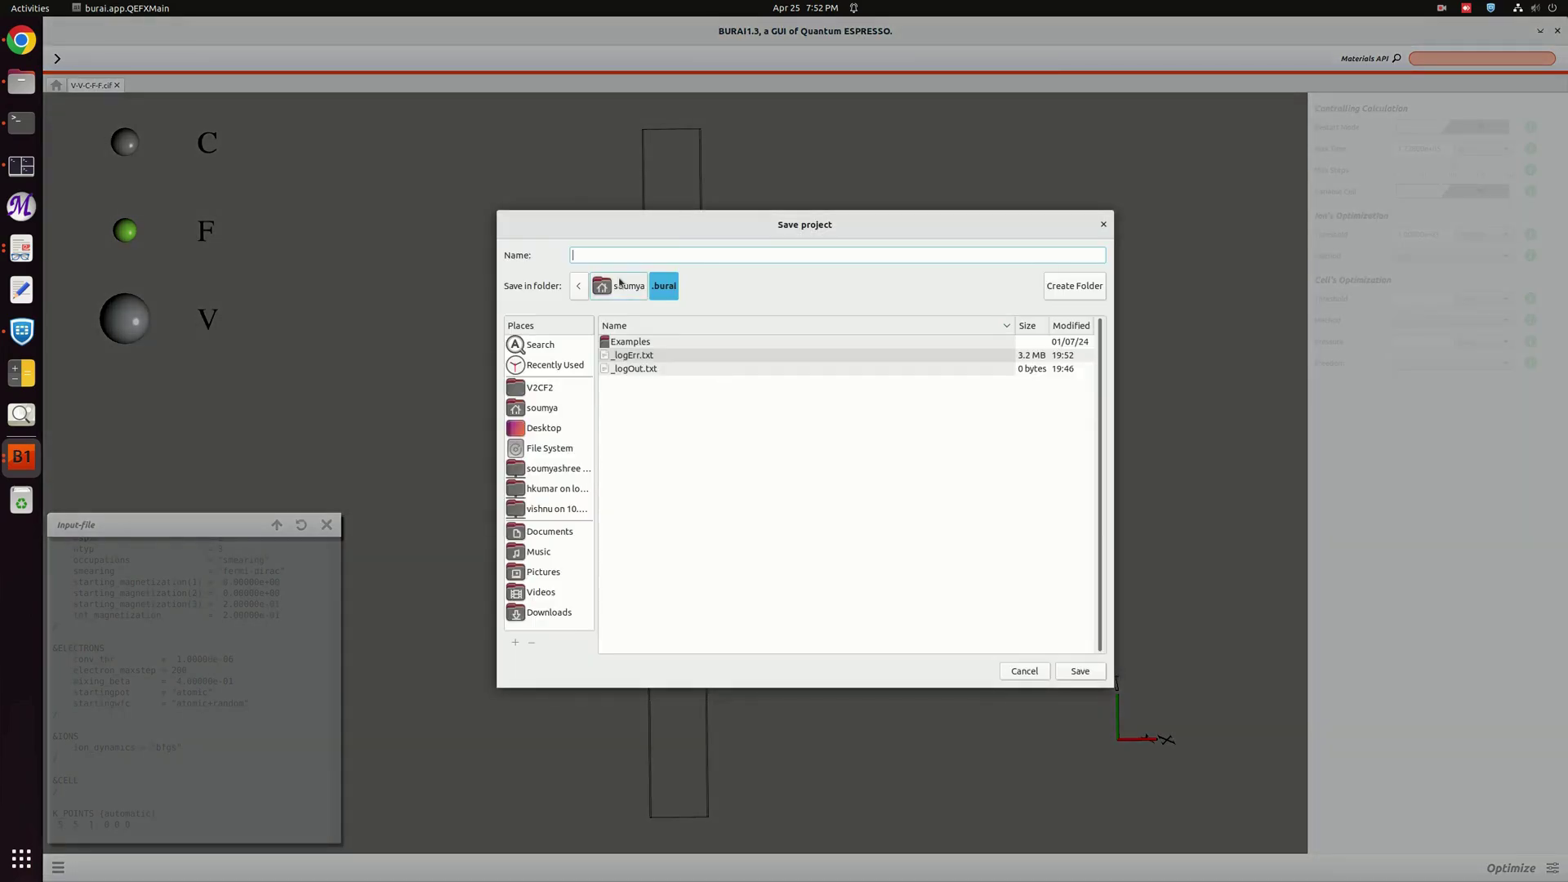
left_click(553, 431)
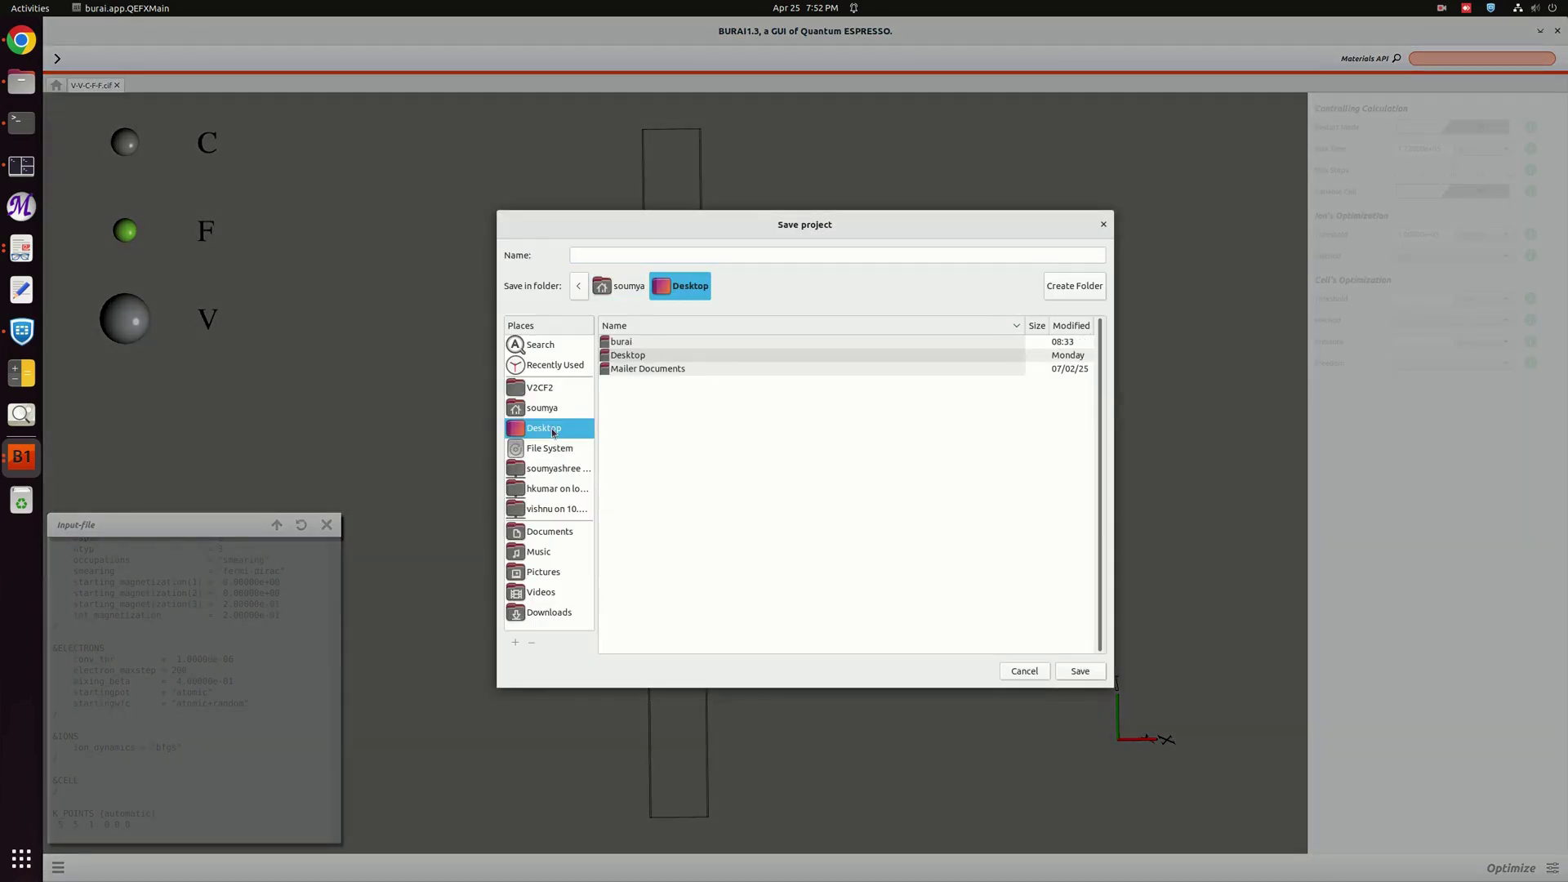
double_click(633, 344)
double_click(628, 342)
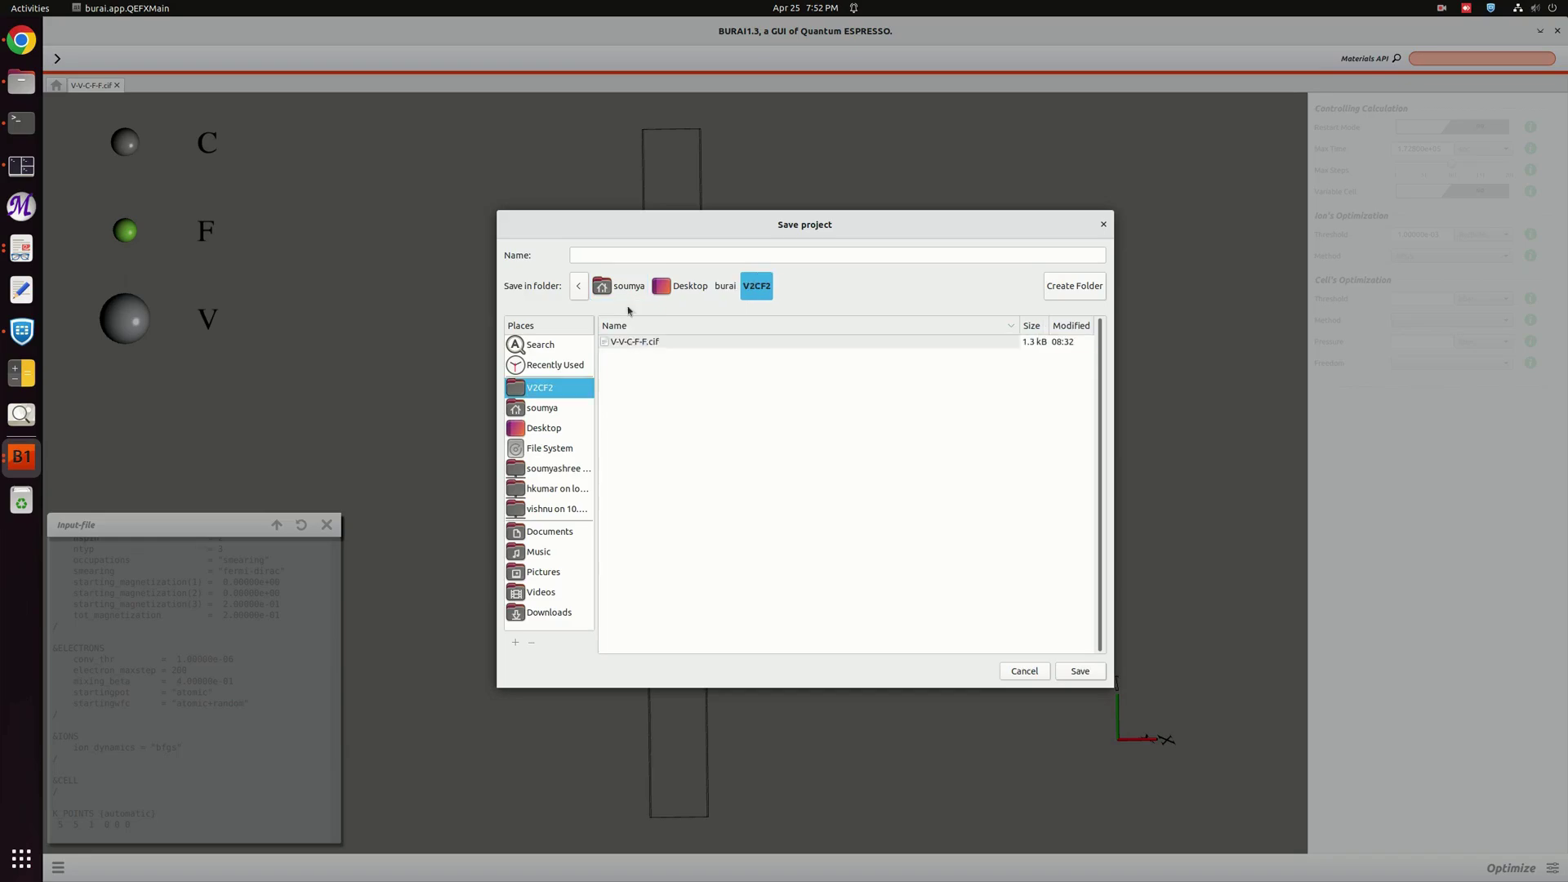
left_click(611, 253)
type("opt")
left_click(1078, 672)
left_click(891, 604)
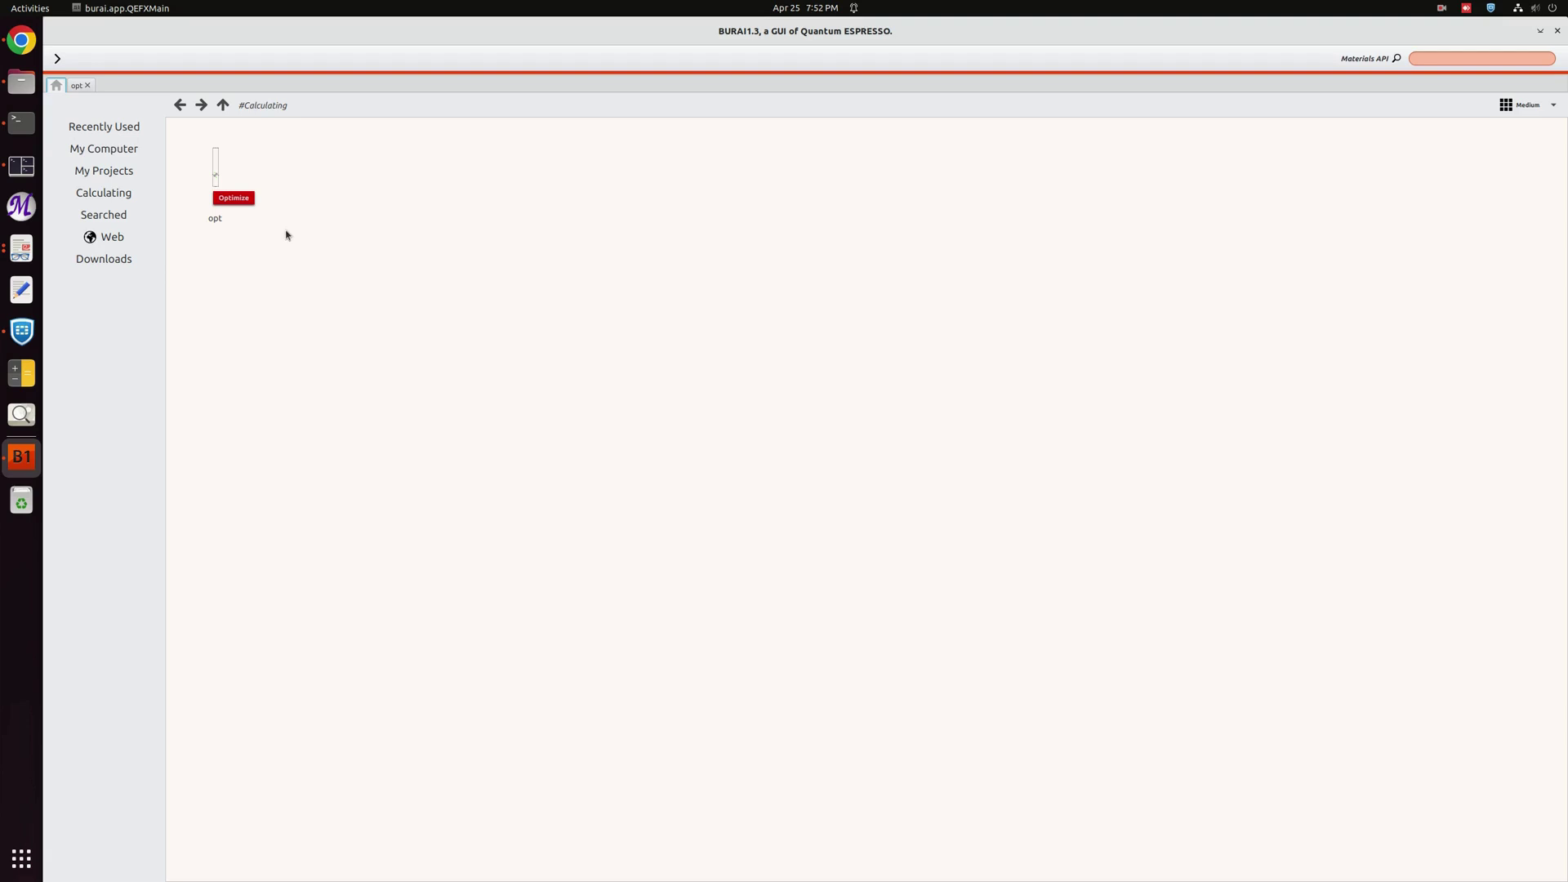
Step: Open the opt project from the recently used projects list
left_click(1442, 9)
left_click(1427, 64)
left_click(137, 131)
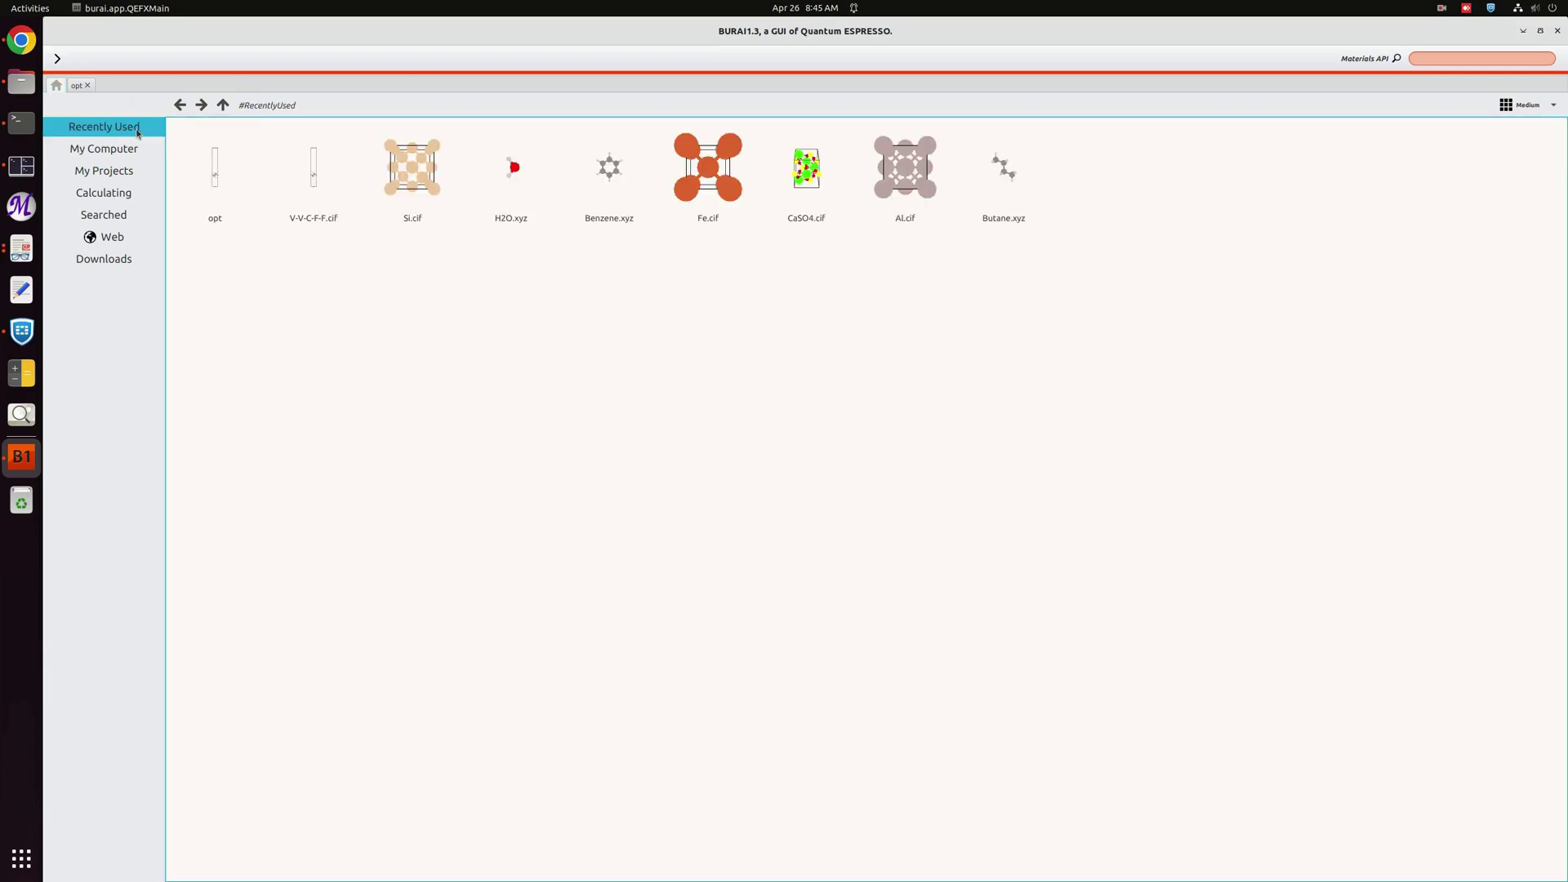
double_click(228, 205)
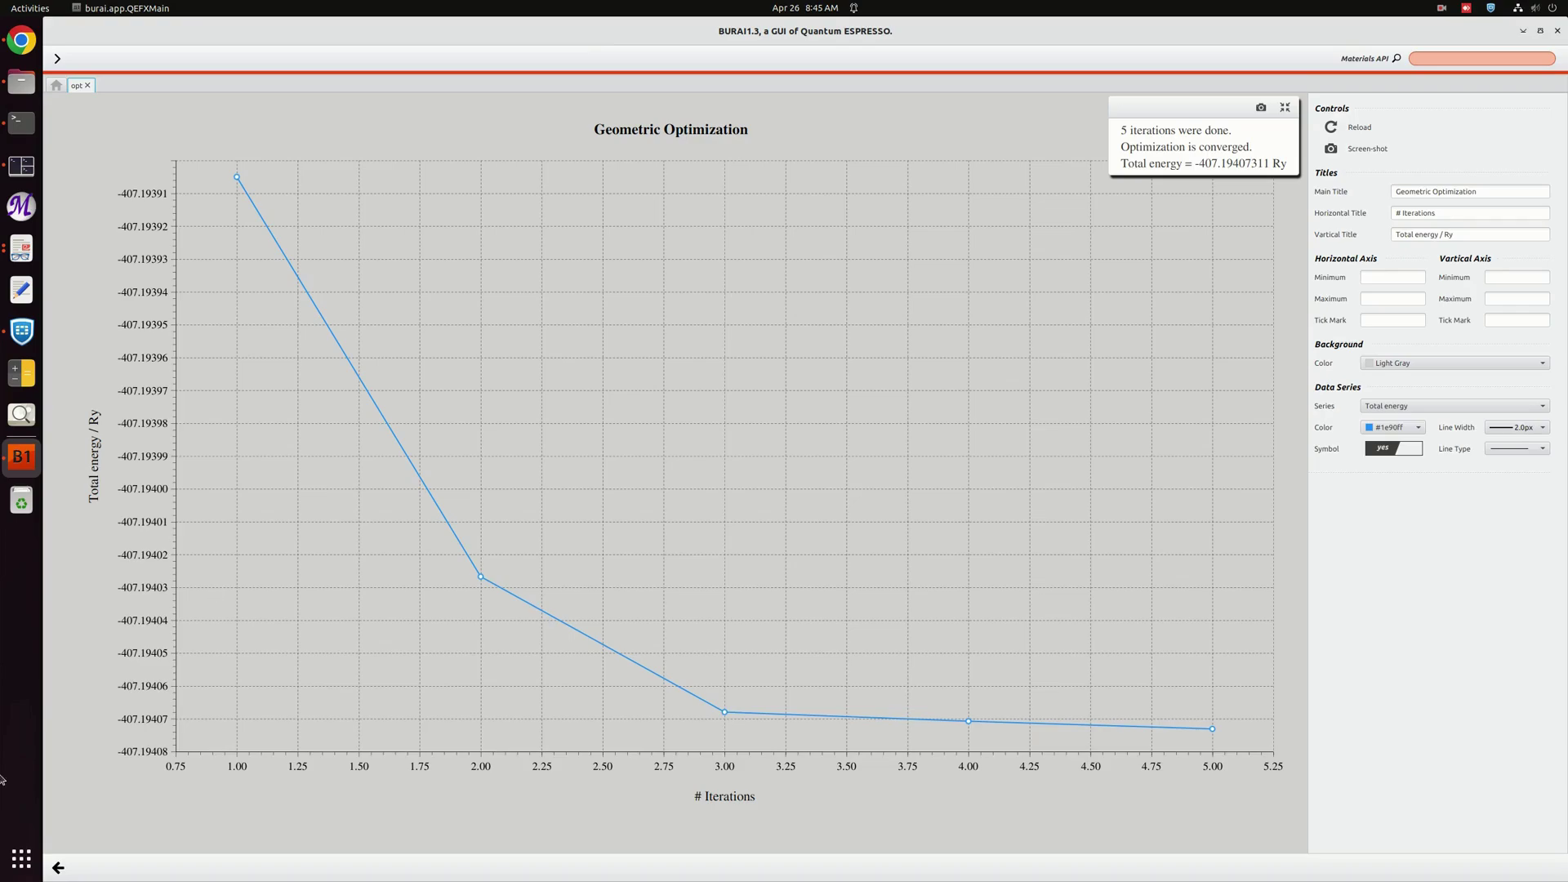
Step: Go back to the V2CF2 input structure with its ionic optimization settings and rotate the cell
left_click(57, 867)
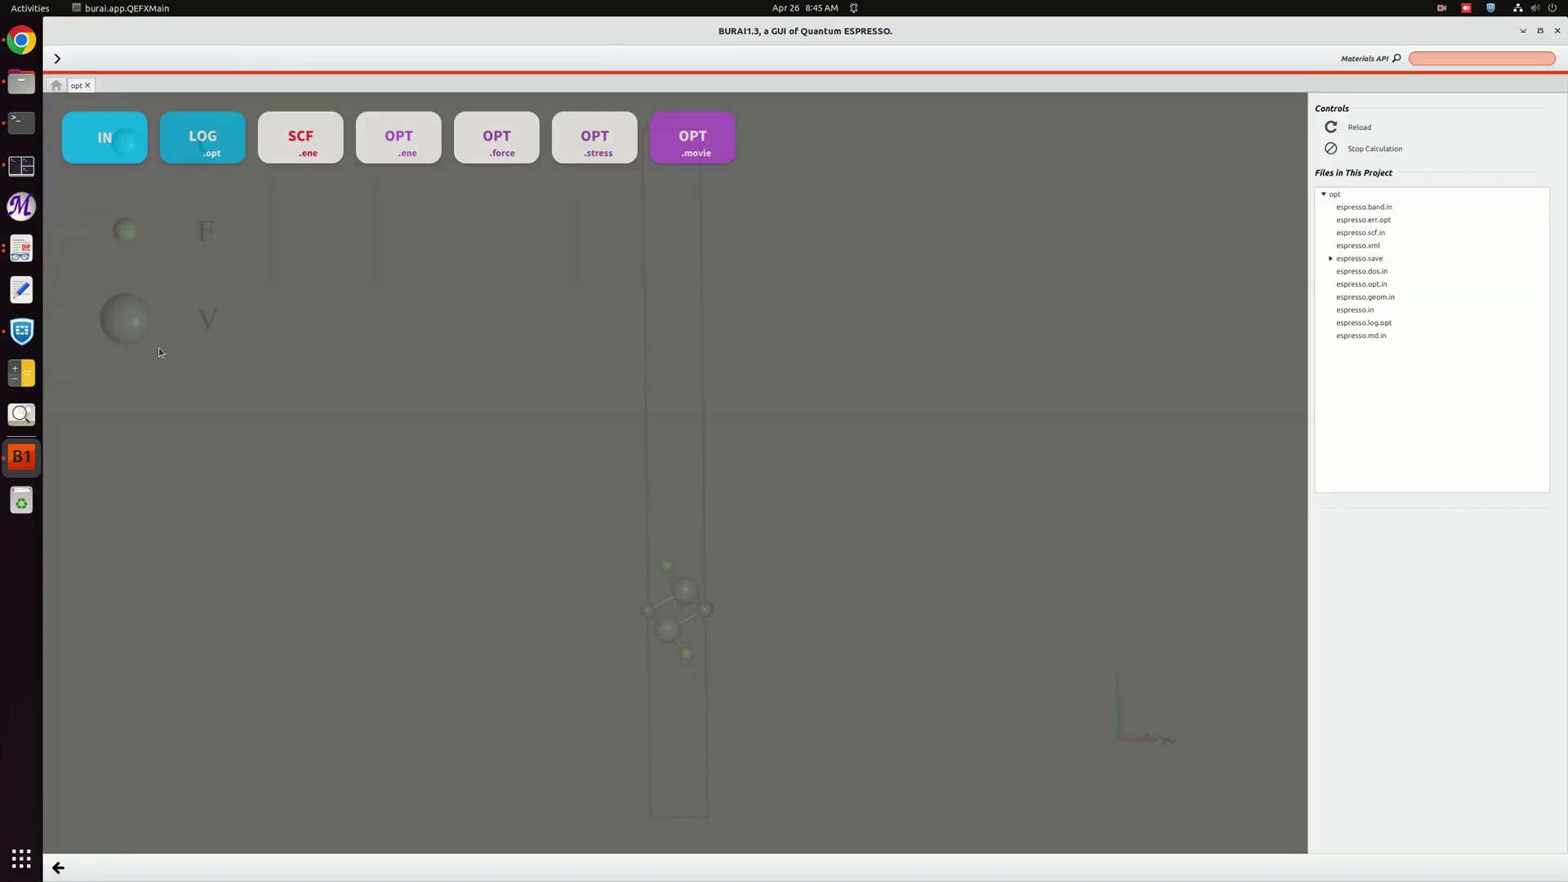
left_click(68, 859)
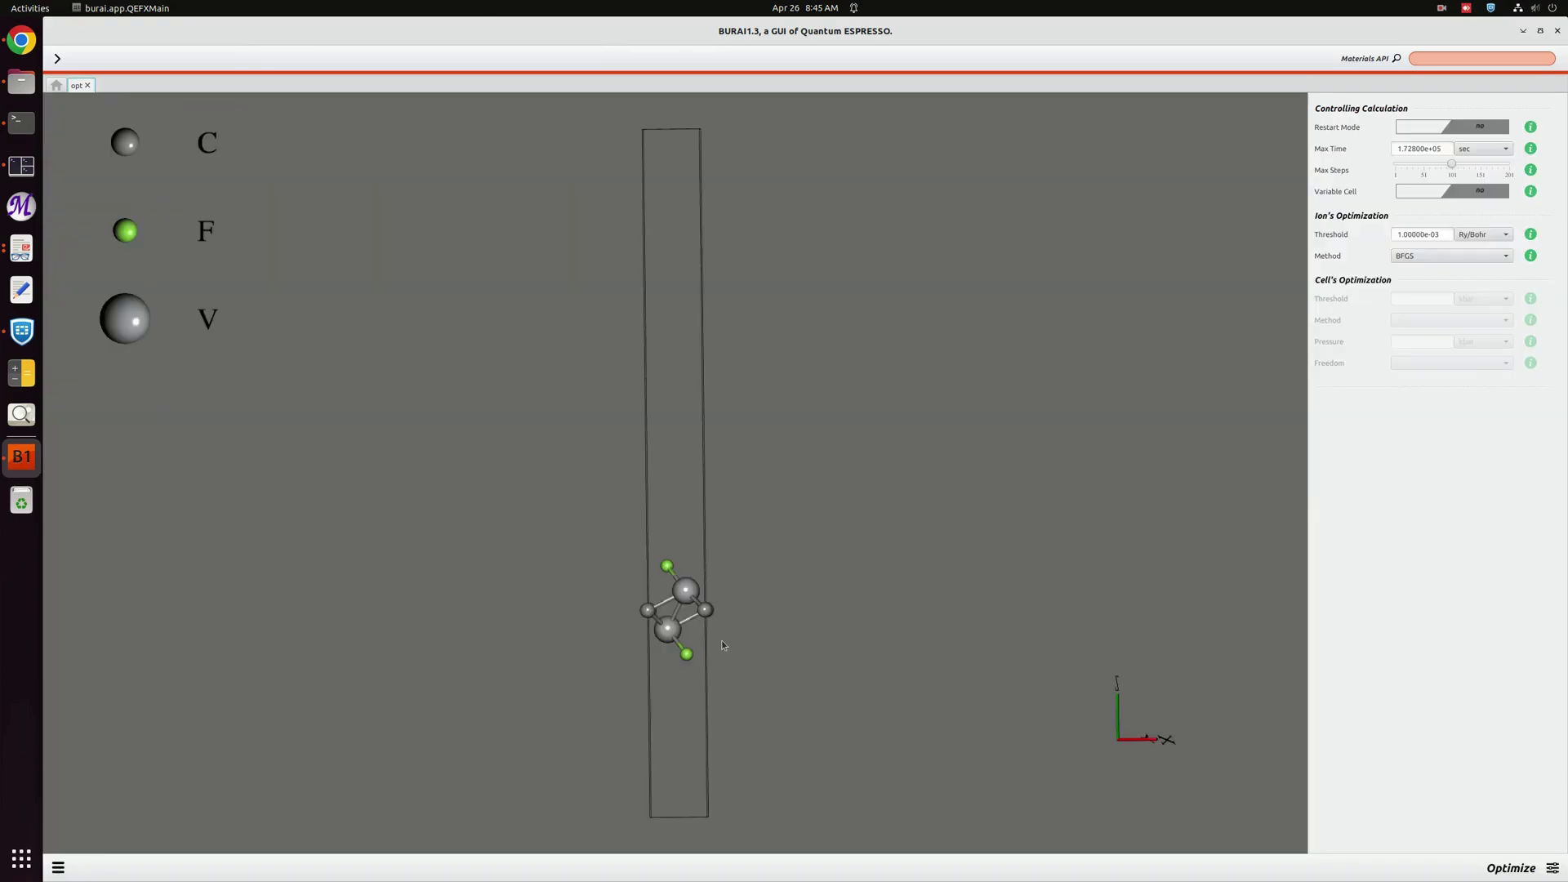
mouse_move(722, 645)
left_mouse_down()
mouse_move(732, 614)
mouse_move(722, 670)
mouse_move(701, 678)
mouse_move(741, 676)
mouse_move(723, 673)
left_mouse_up()
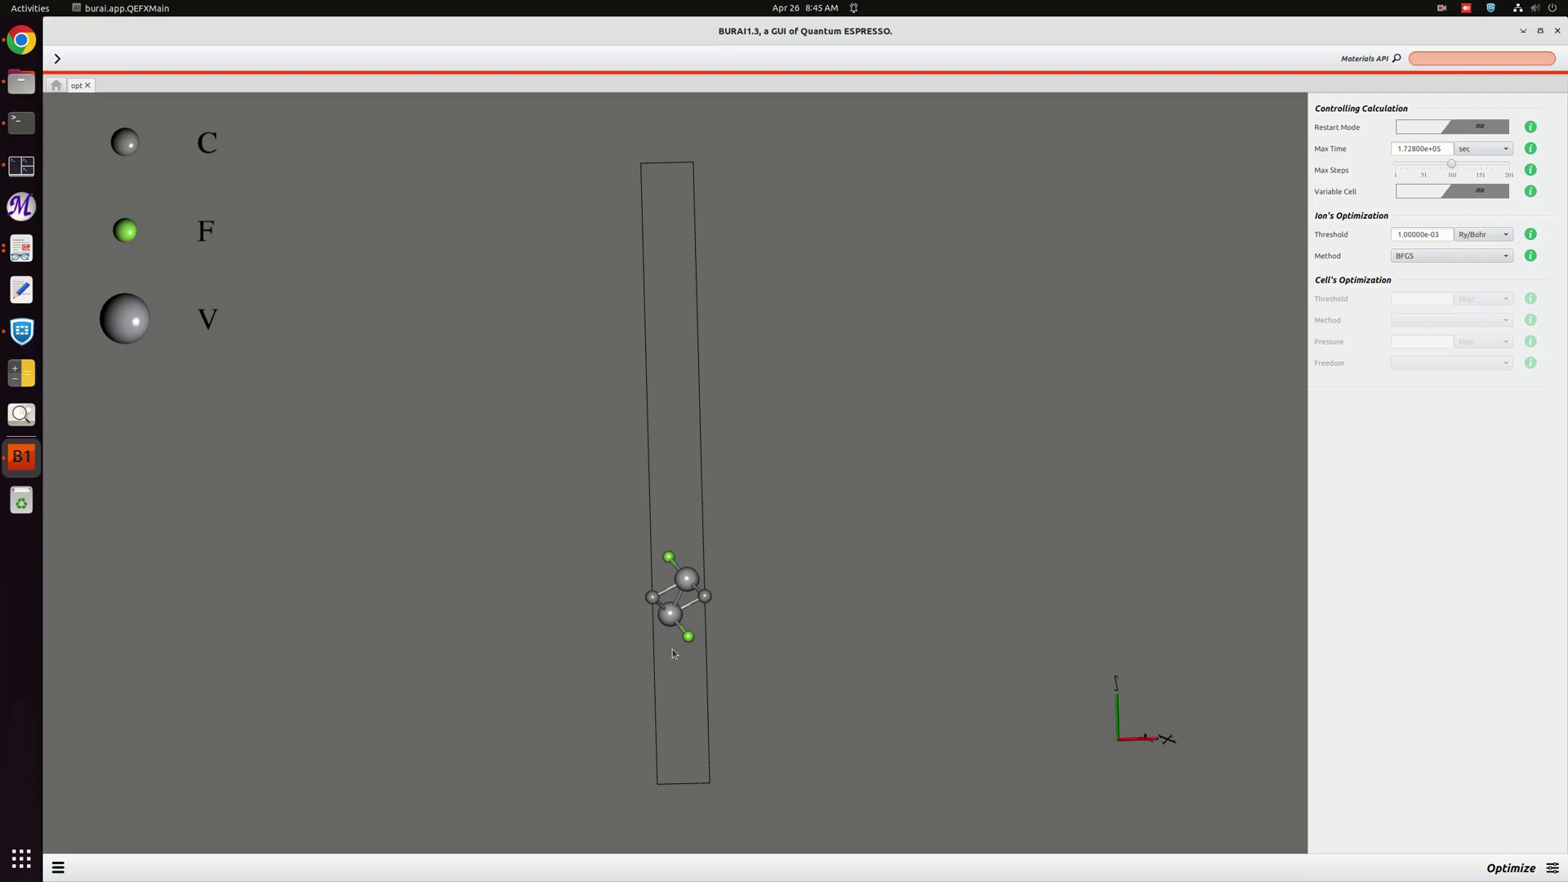
Step: Open the Result overview and scroll through the espresso.in input file
left_click(57, 867)
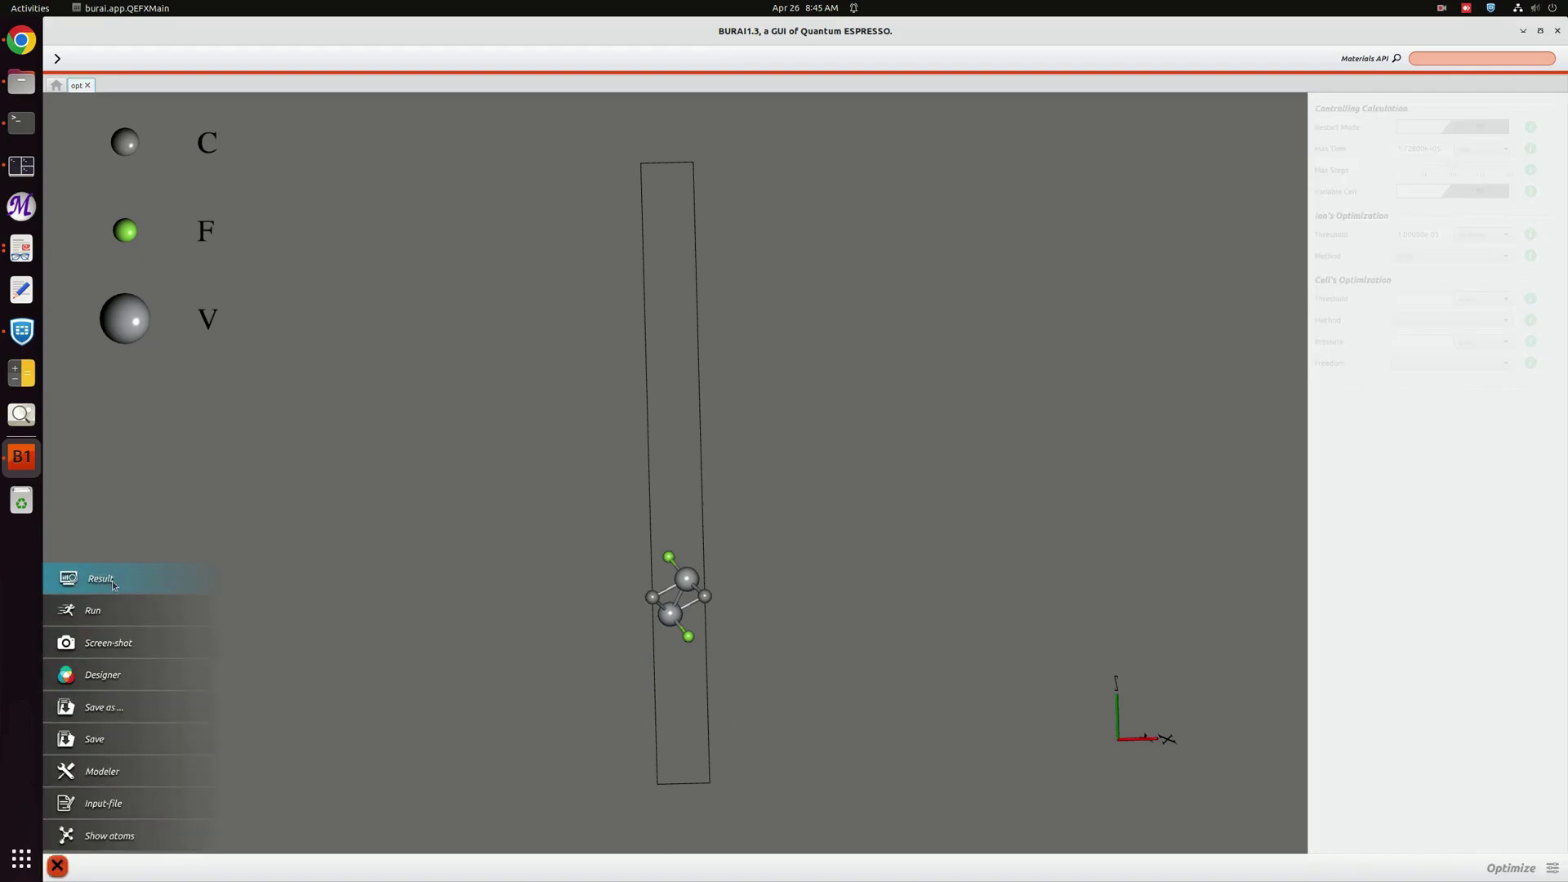
left_click(117, 581)
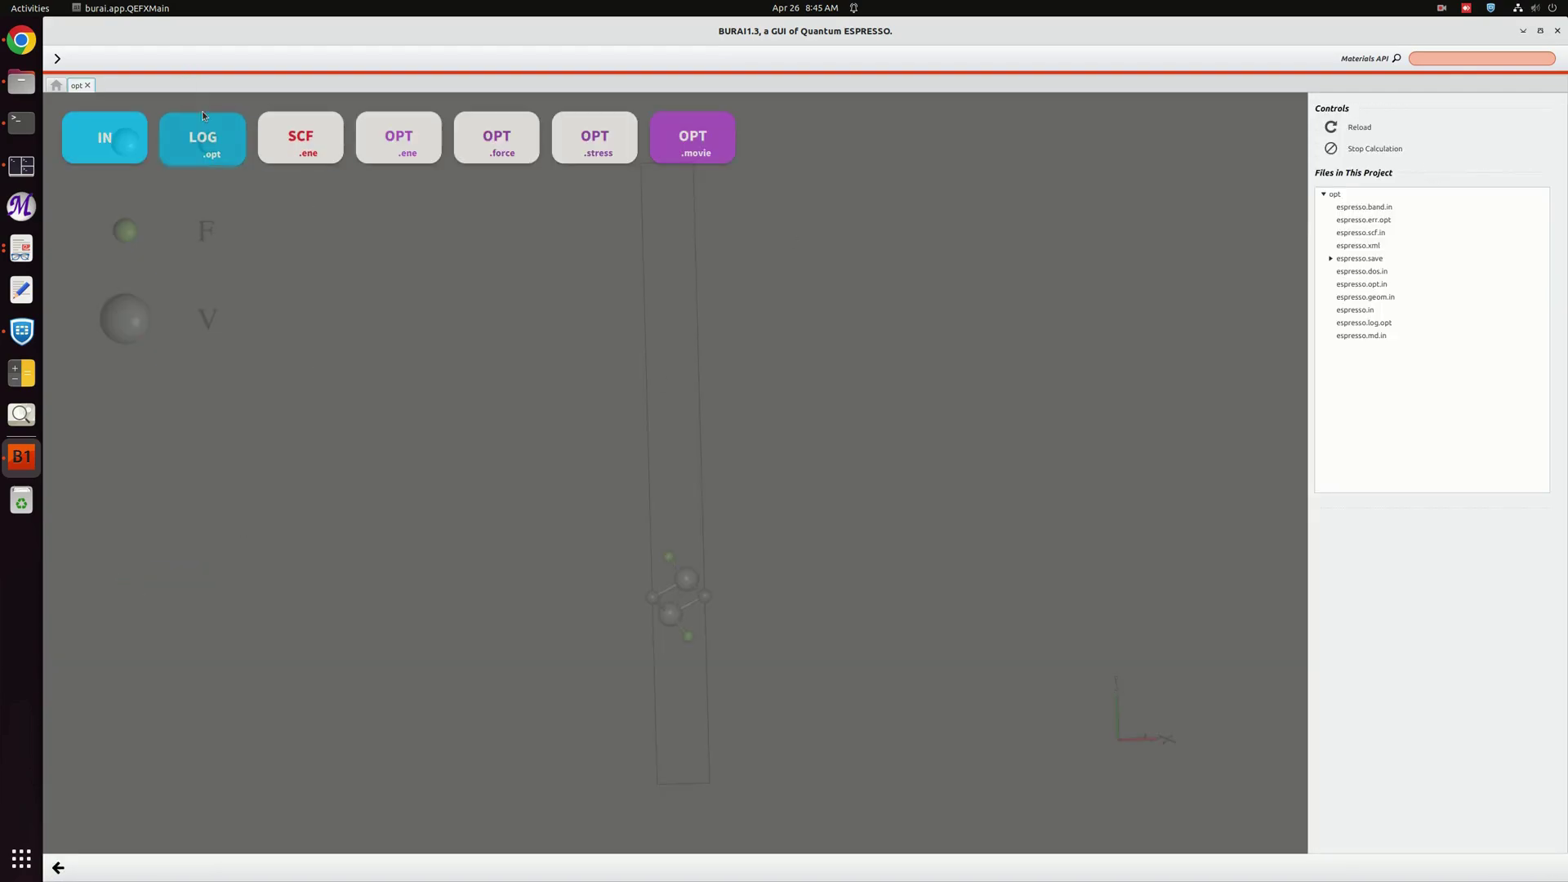
left_click(93, 134)
scroll(261, 435, "down", 3)
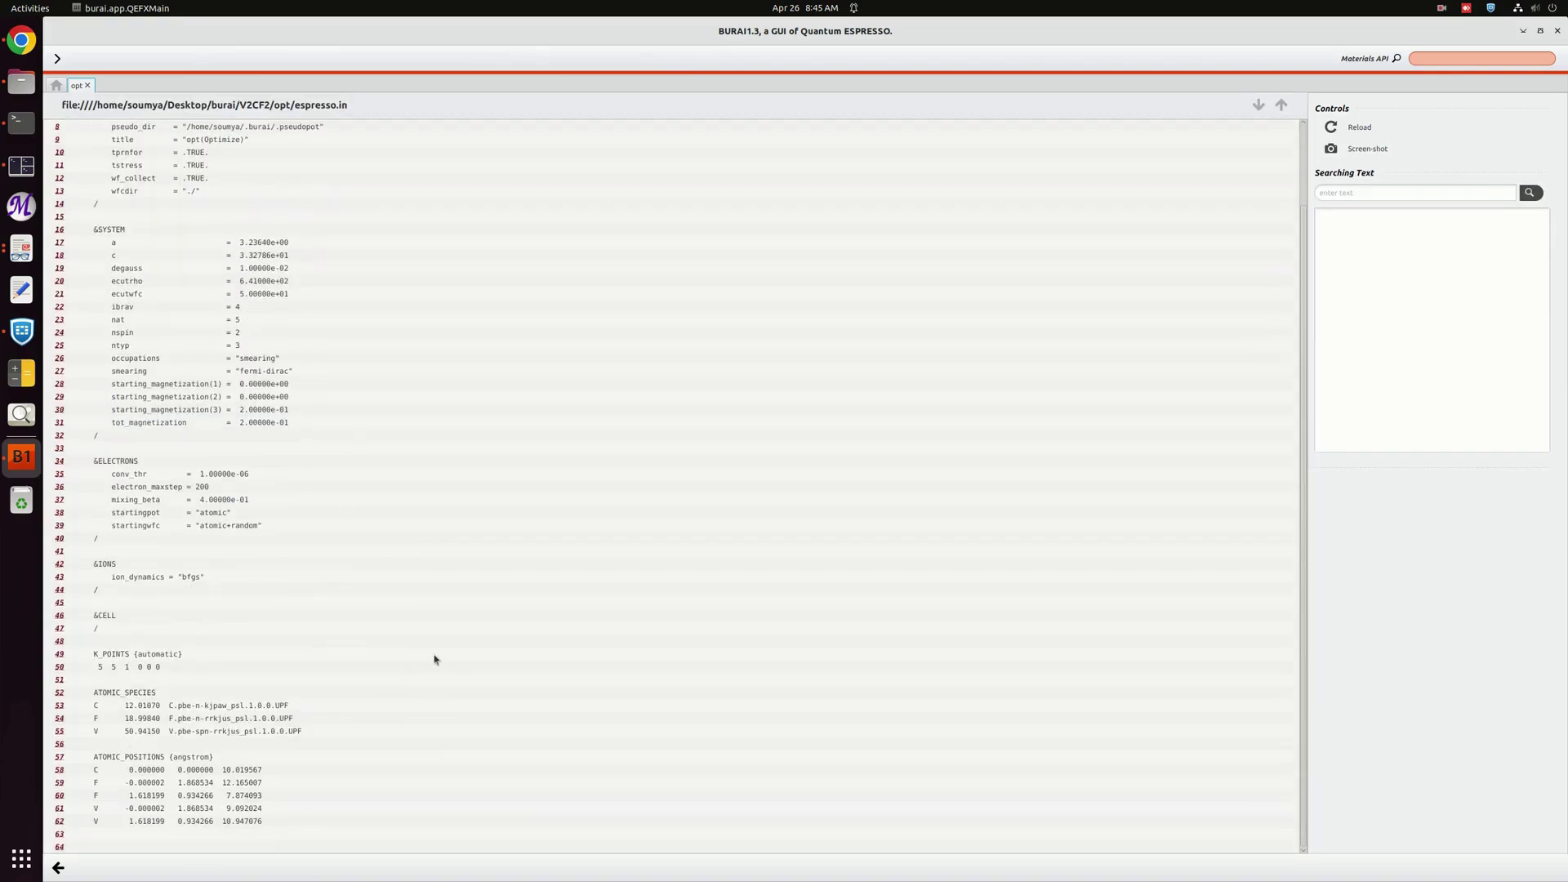
left_click(49, 871)
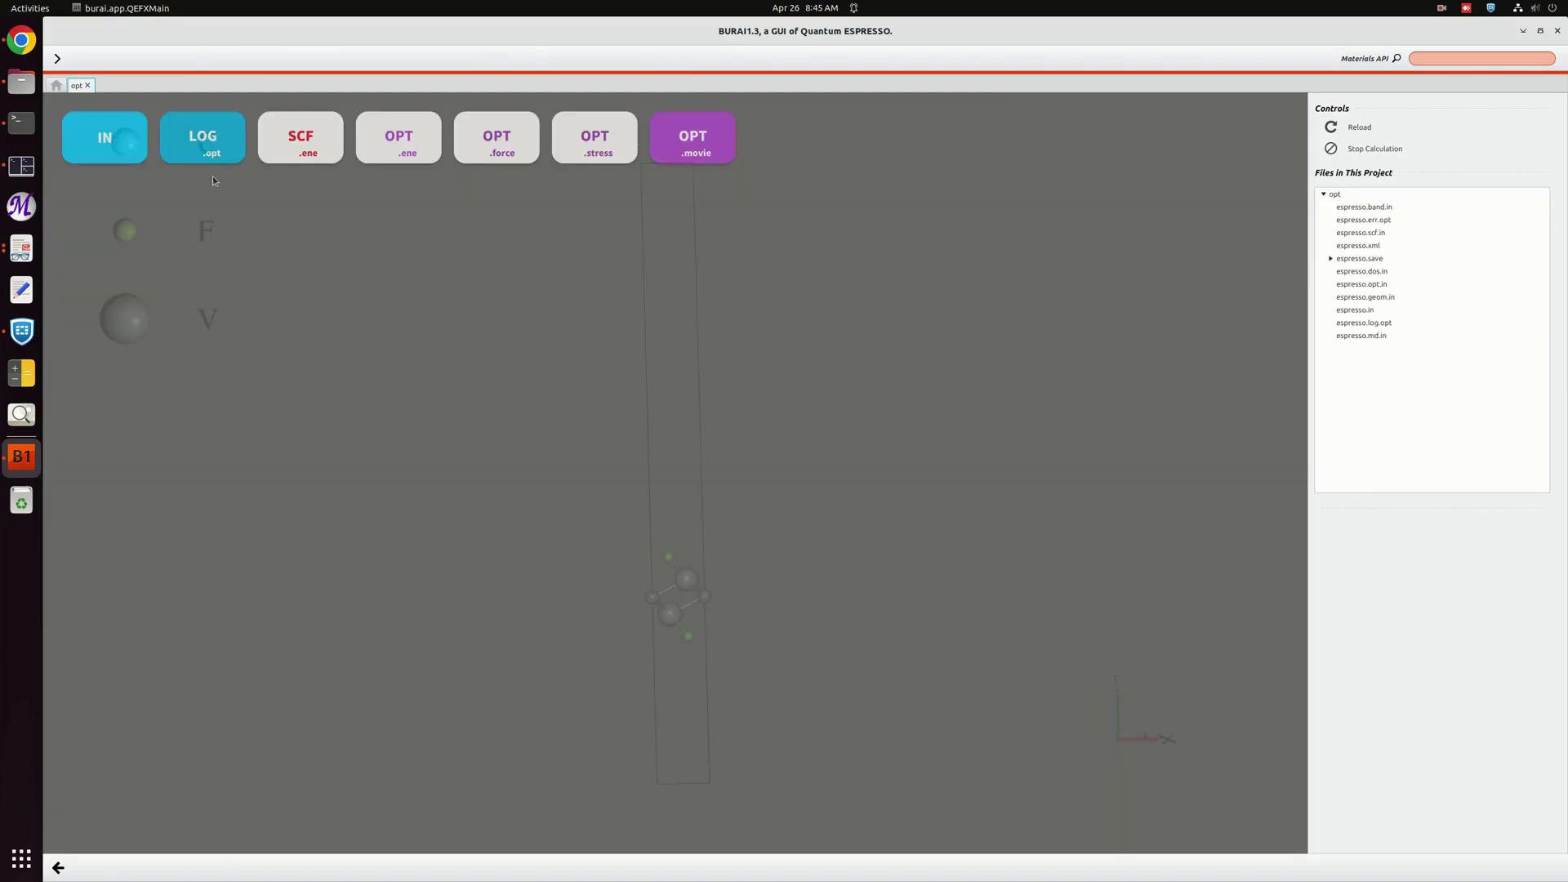
Step: Read the espresso.log.opt optimization log down to its final JOB DONE line
left_click(205, 147)
scroll(376, 506, "down", 10)
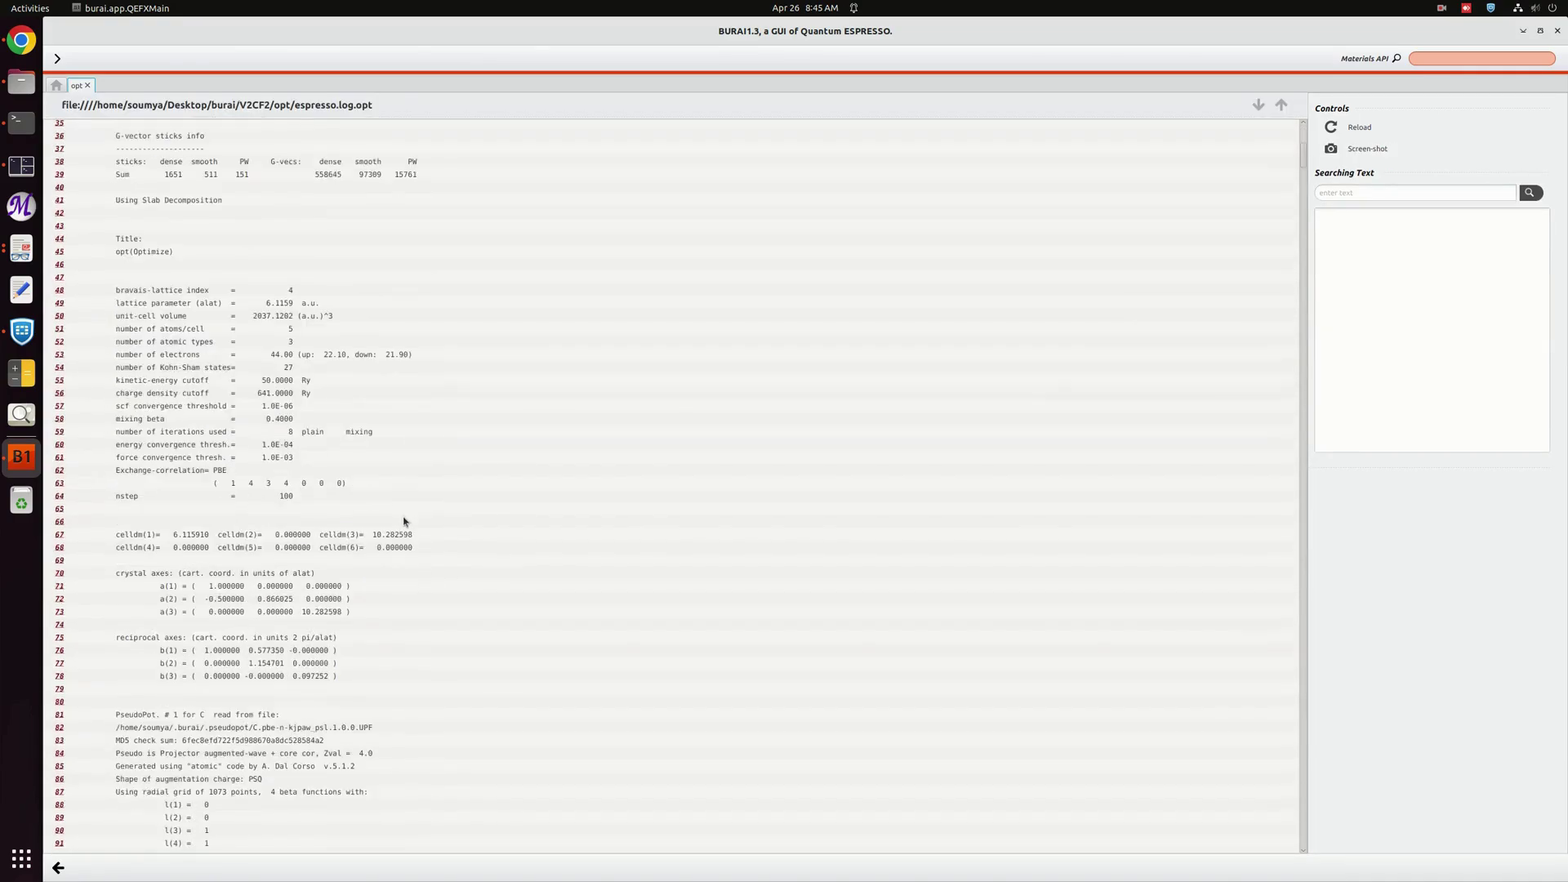
scroll(572, 474, "down", 5)
left_click_drag(1304, 163, 1260, 861)
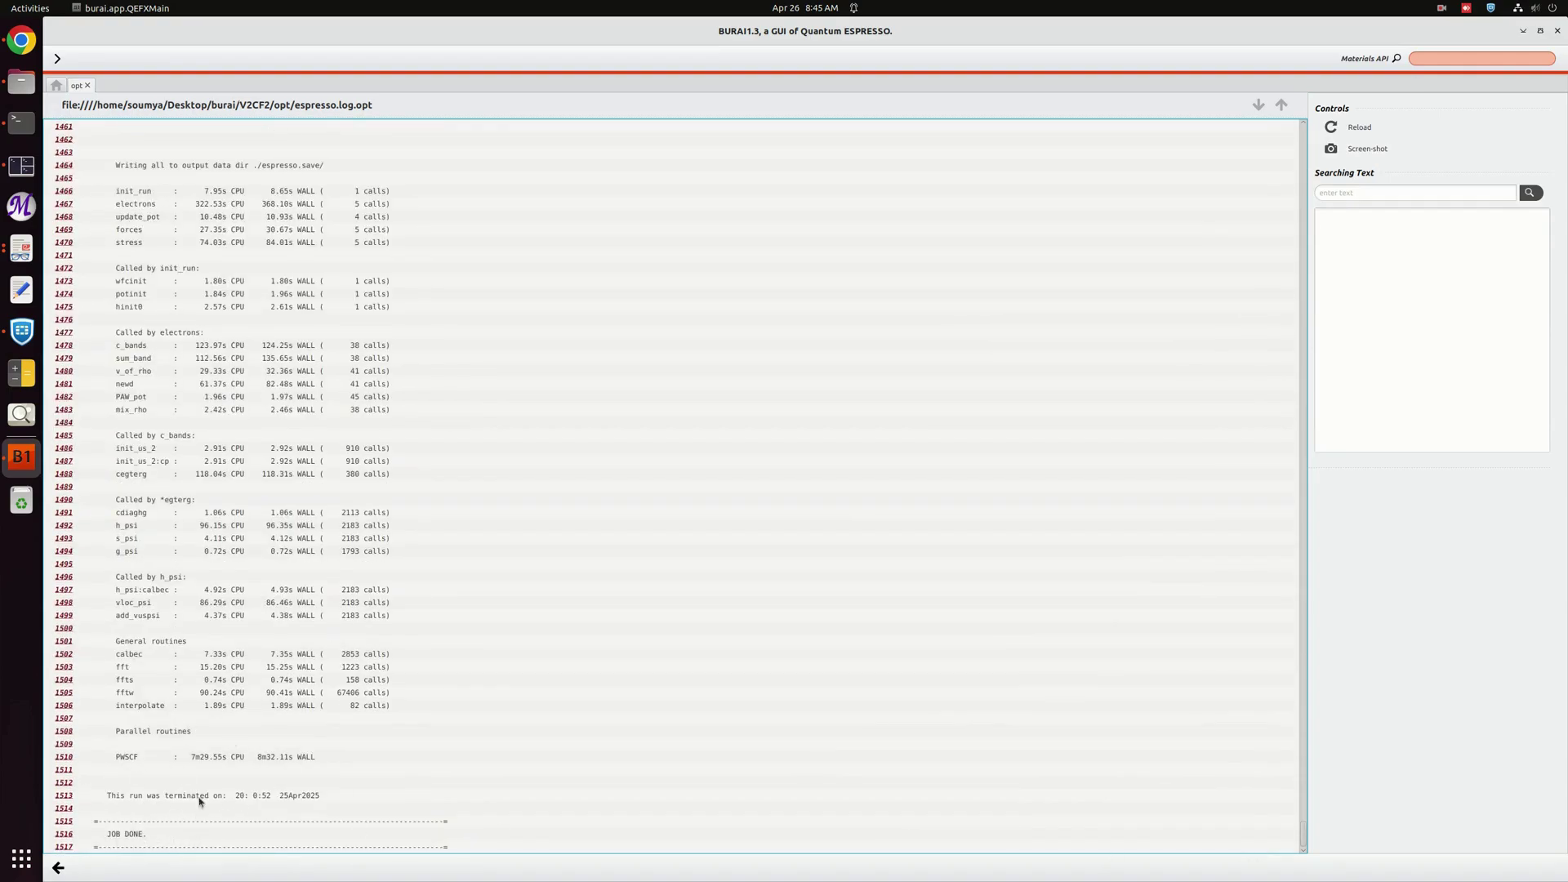
Step: View the SCF energy and optimization total energy convergence charts
left_click(58, 869)
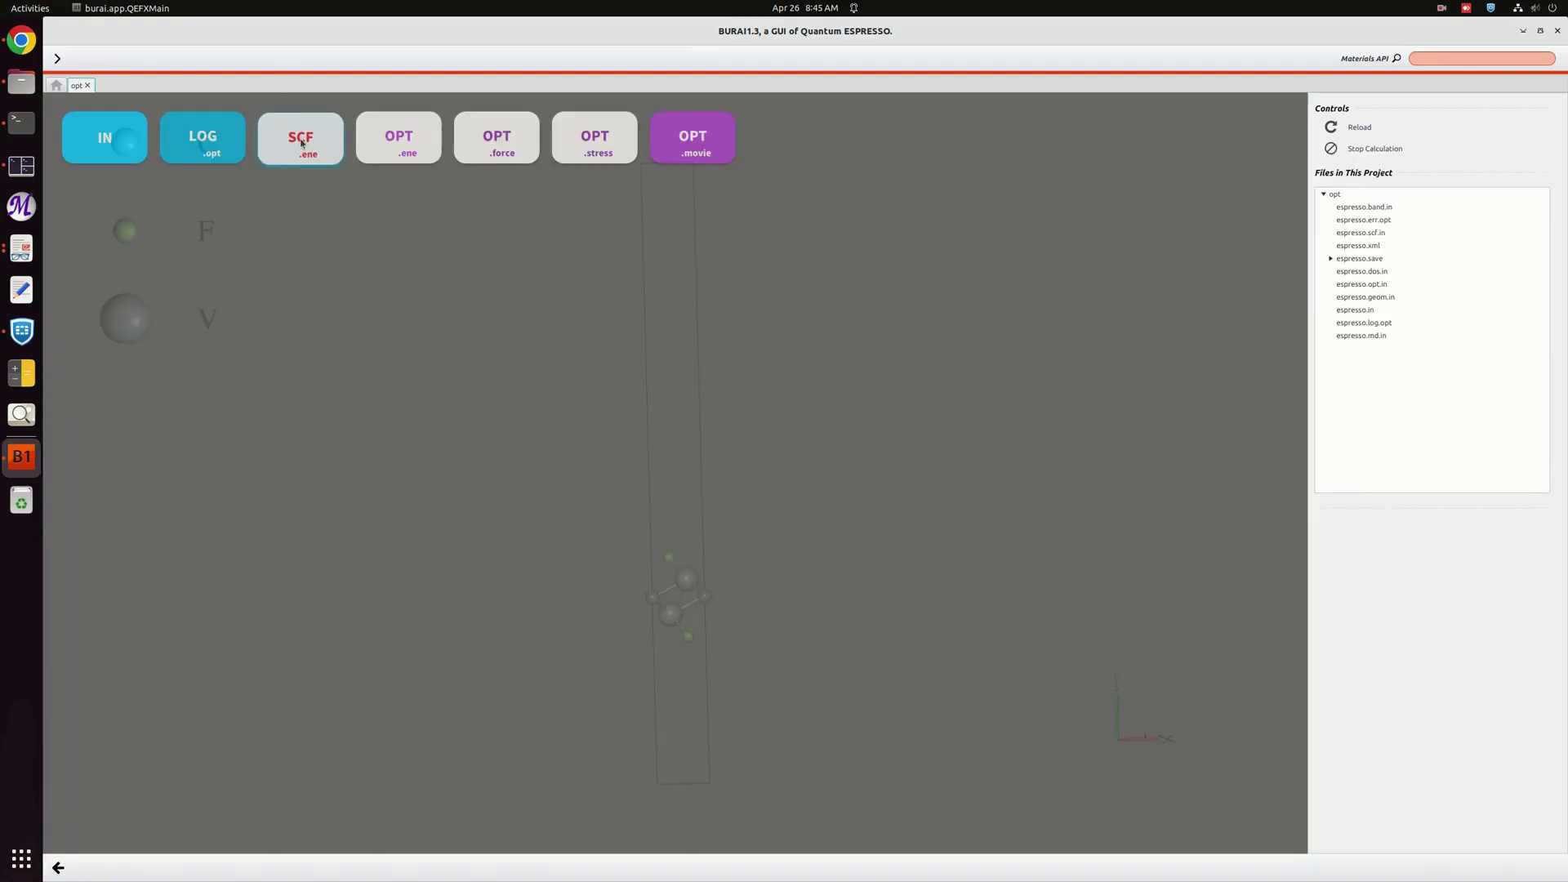
left_click(302, 142)
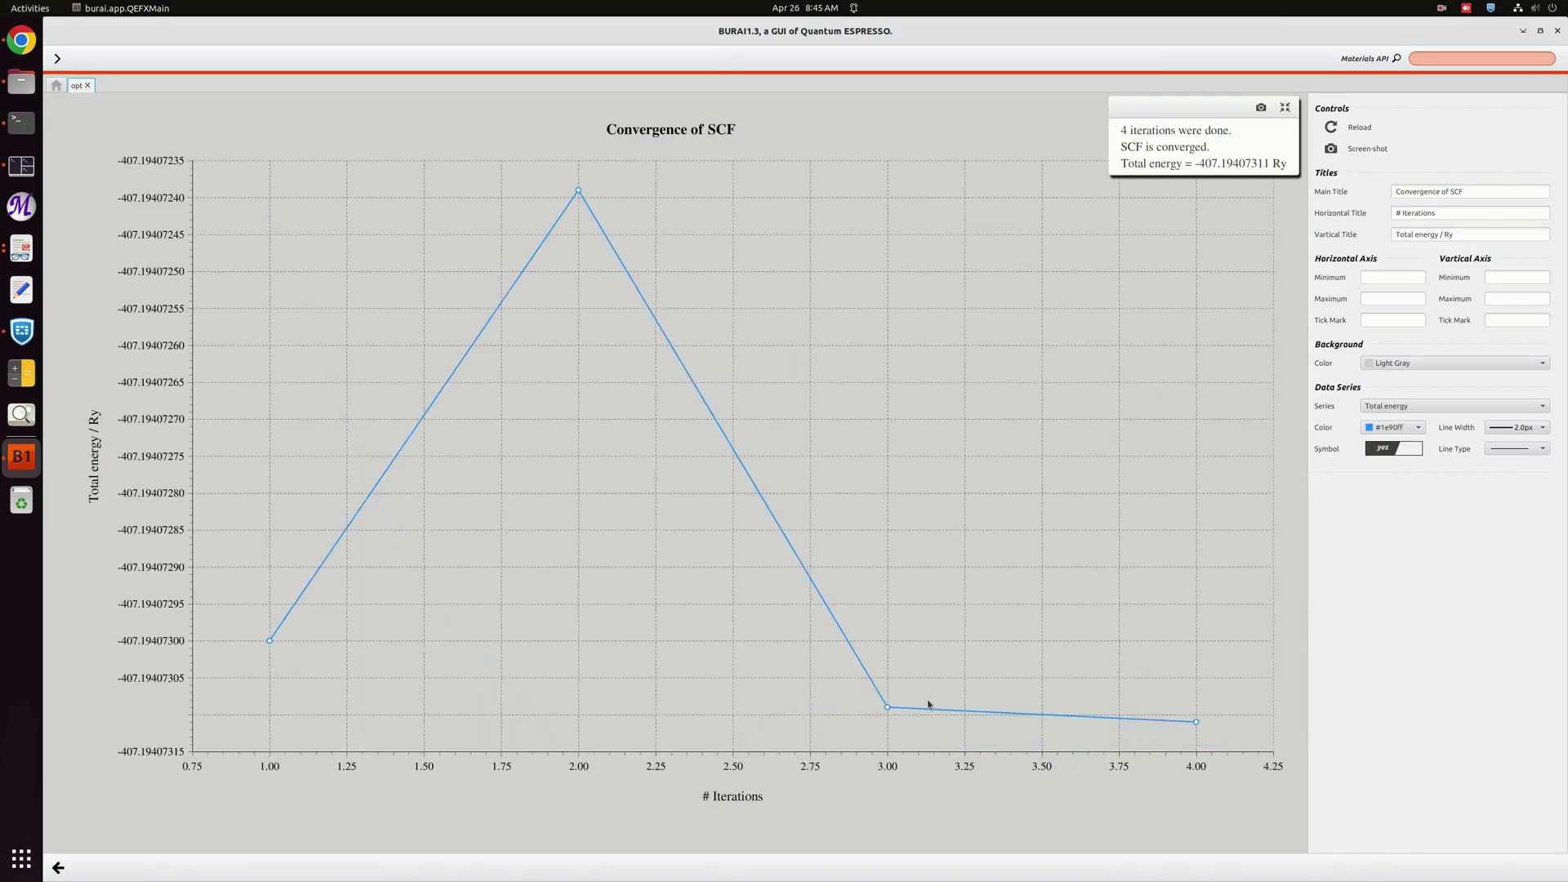
left_click(58, 868)
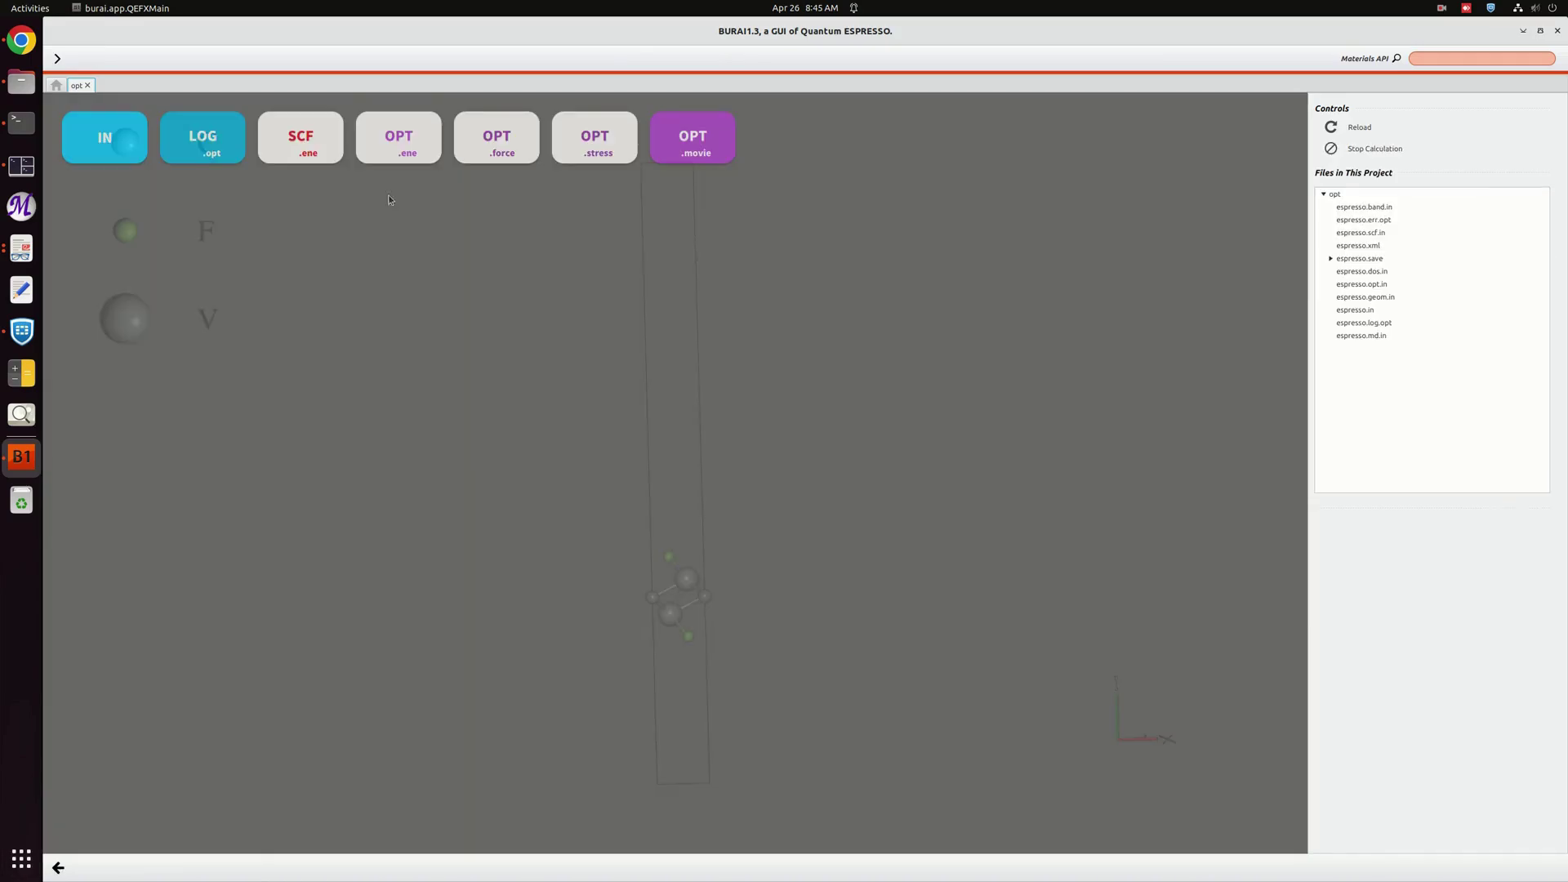
left_click(416, 138)
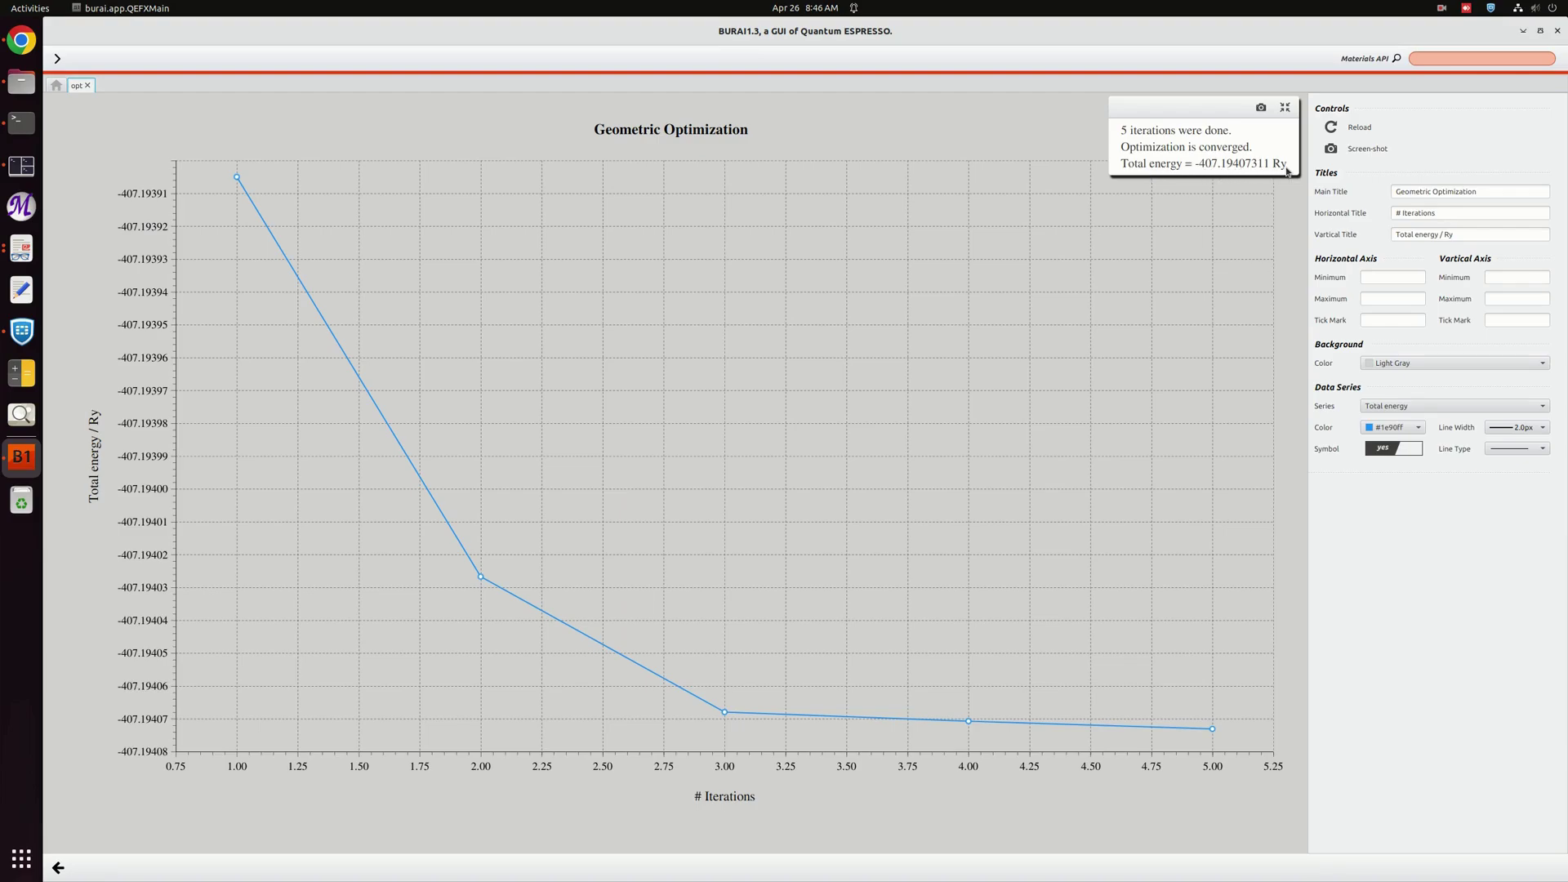
left_click(58, 867)
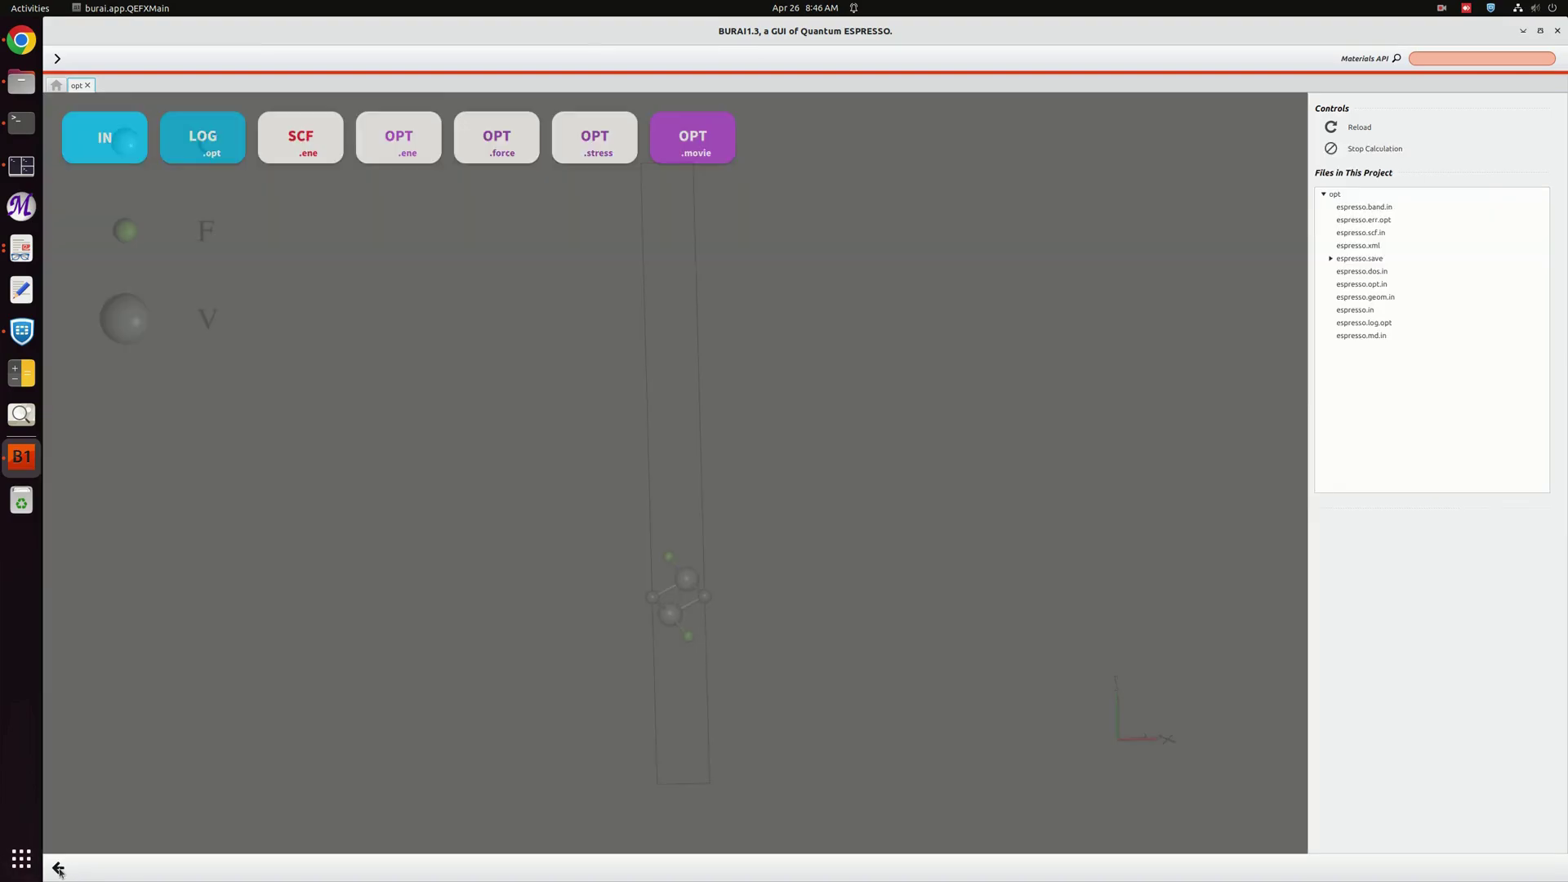
Step: Check the force-per-atom and stress tensor charts, then start the OPT relaxation movie
left_click(495, 140)
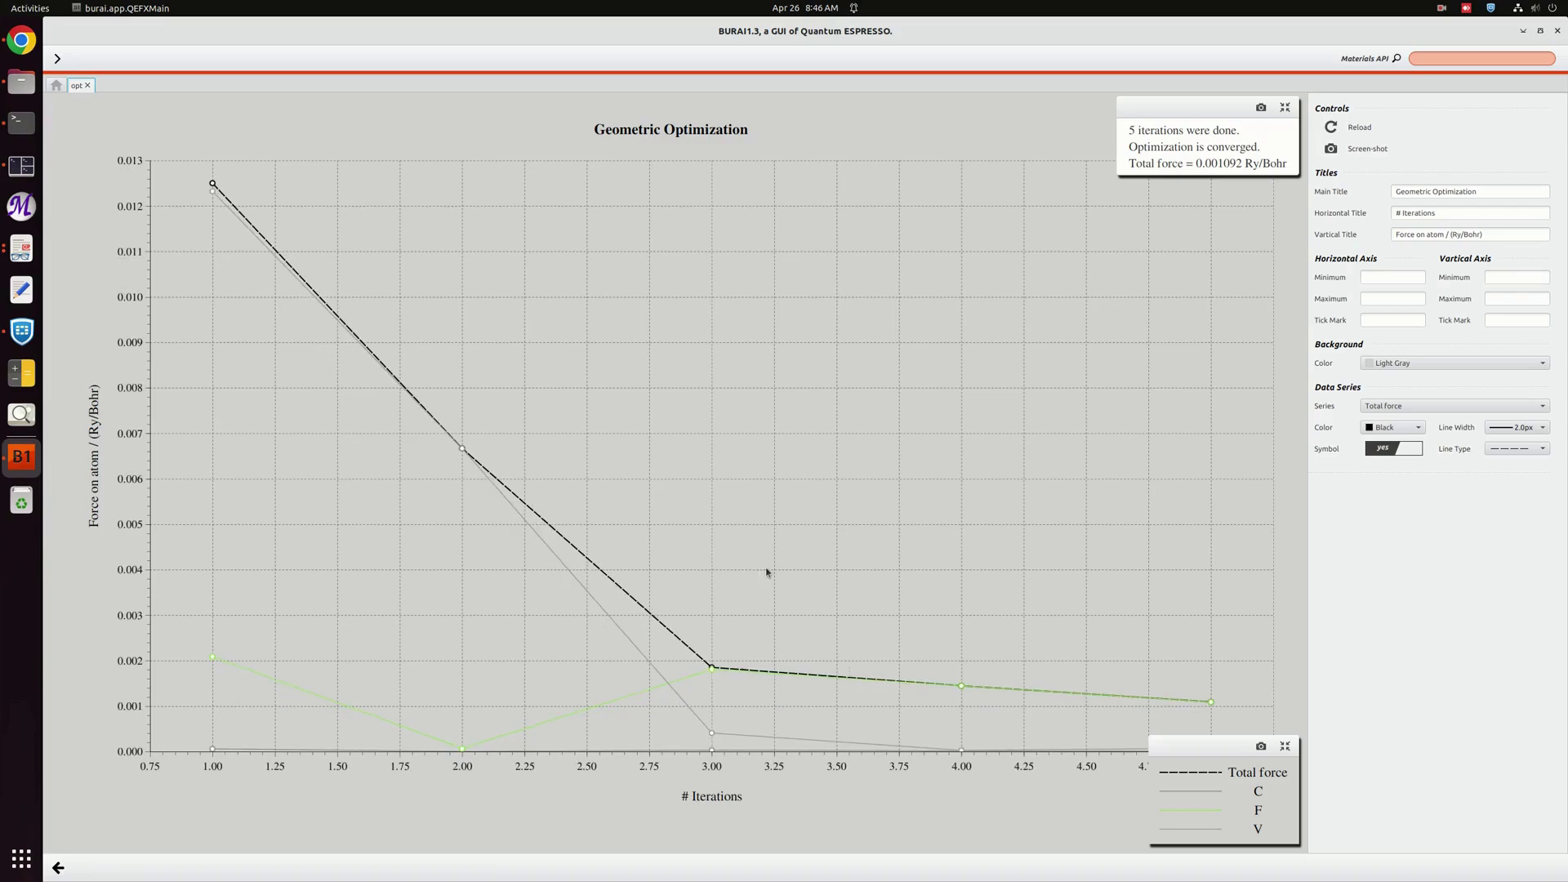
left_click(58, 868)
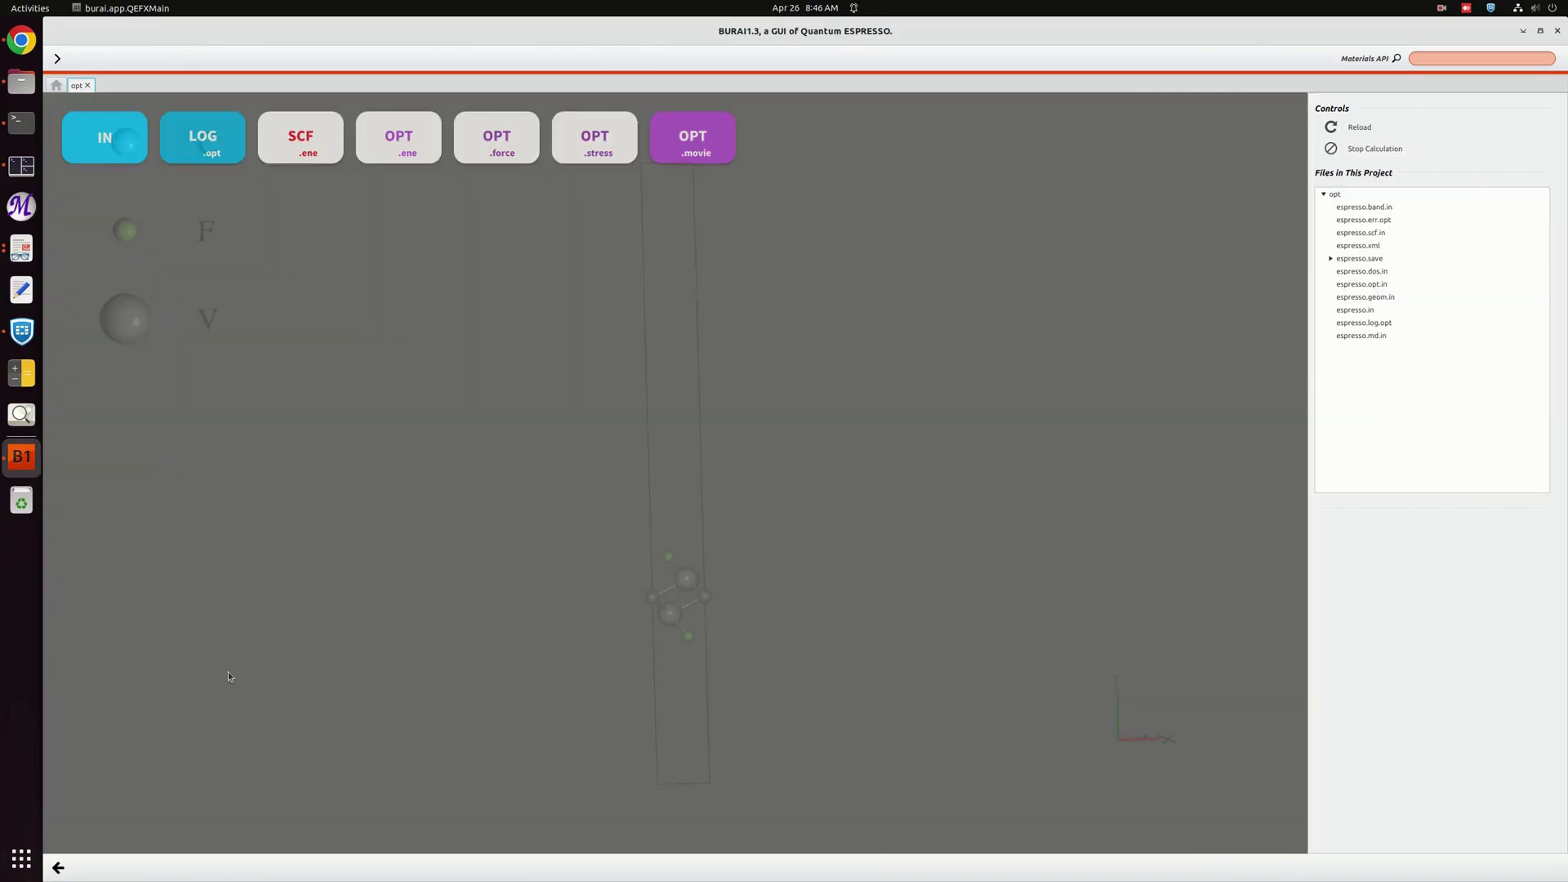
left_click(612, 139)
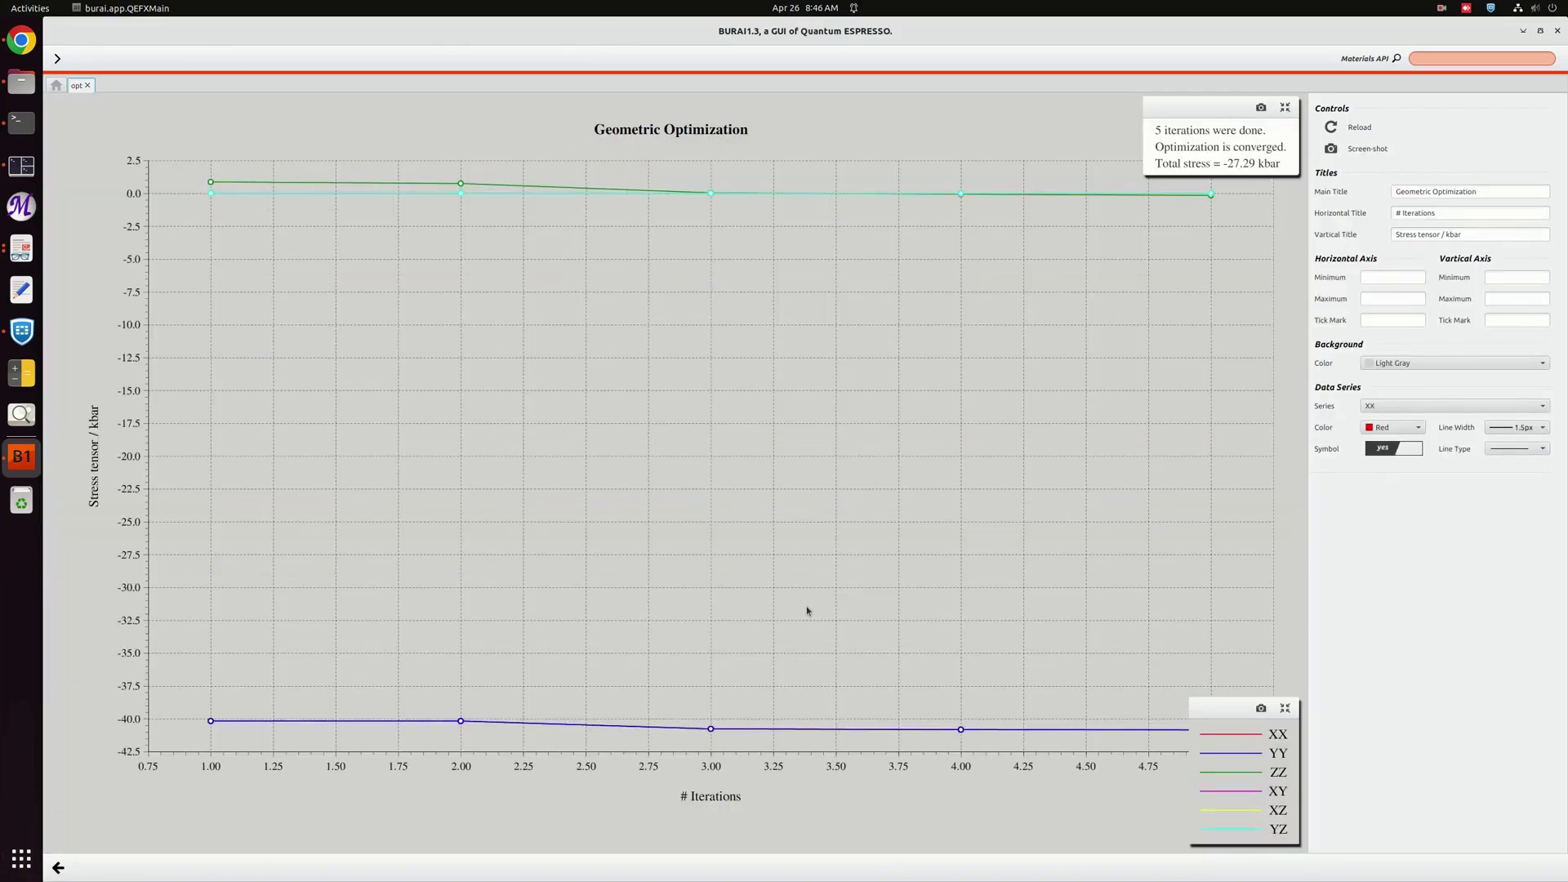
left_click(59, 870)
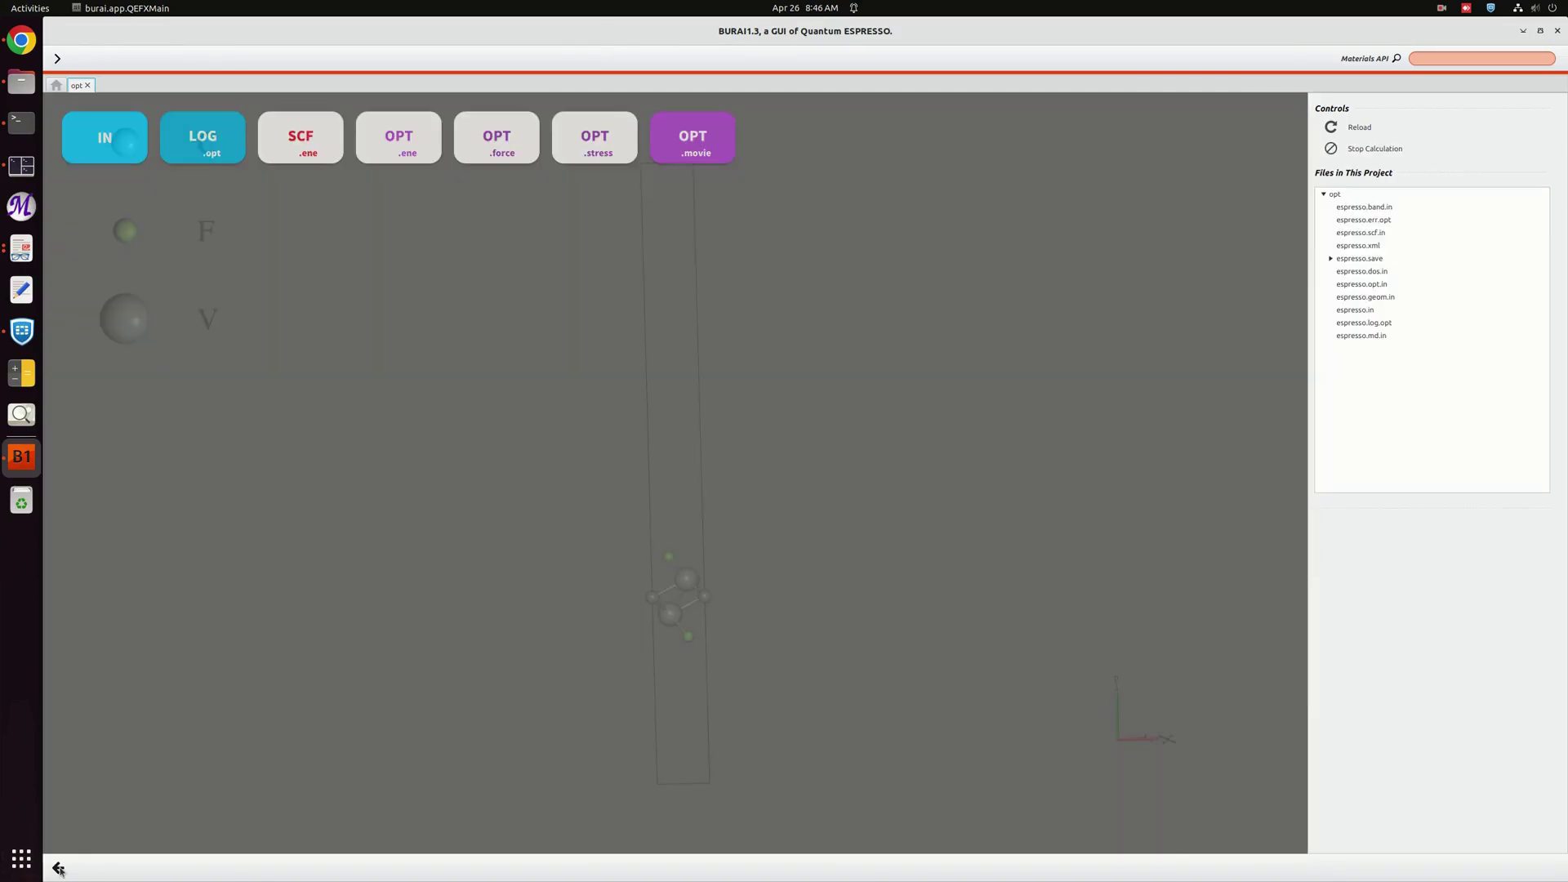
left_click(690, 135)
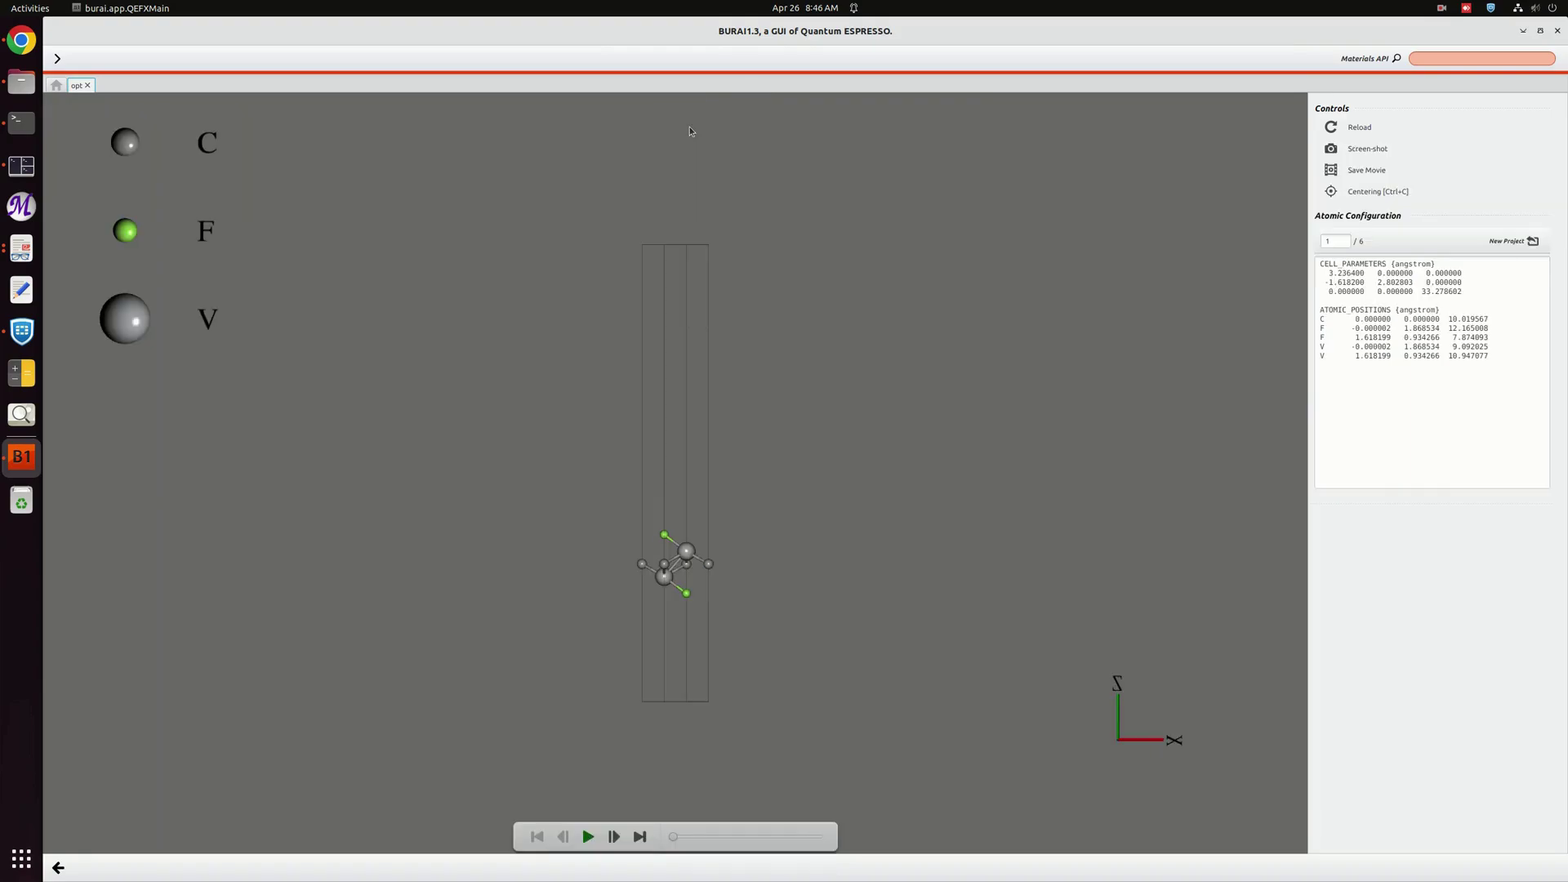
Step: Play the relaxation movie through all 6 frames several times, zooming the 3-D view in and out
left_click(589, 837)
scroll(773, 615, "up", 5)
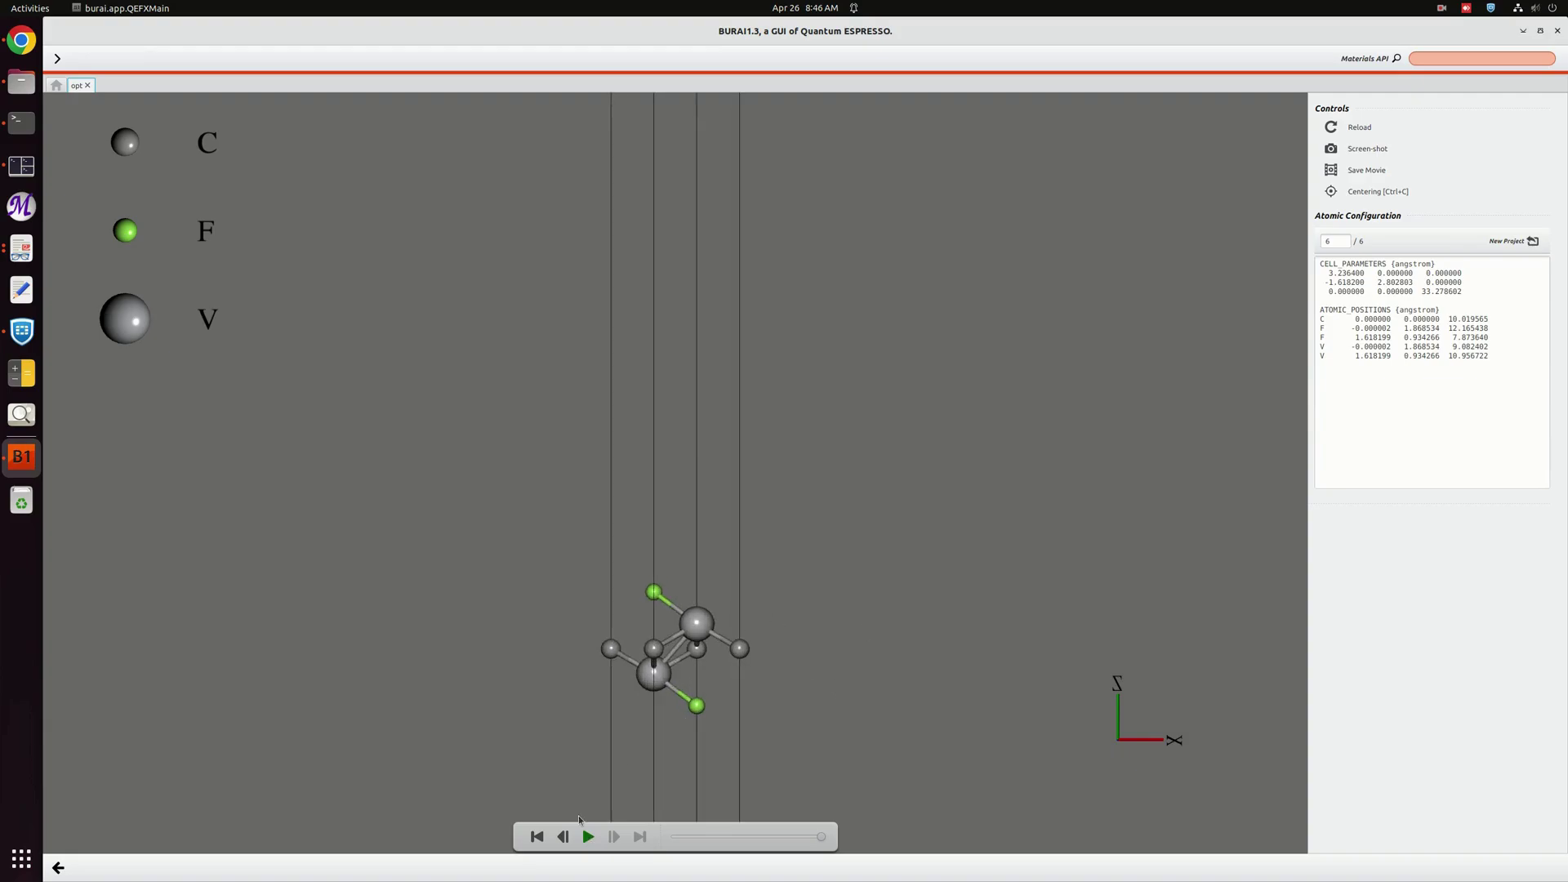
left_click(588, 837)
scroll(767, 591, "up", 2)
scroll(768, 591, "down", 5)
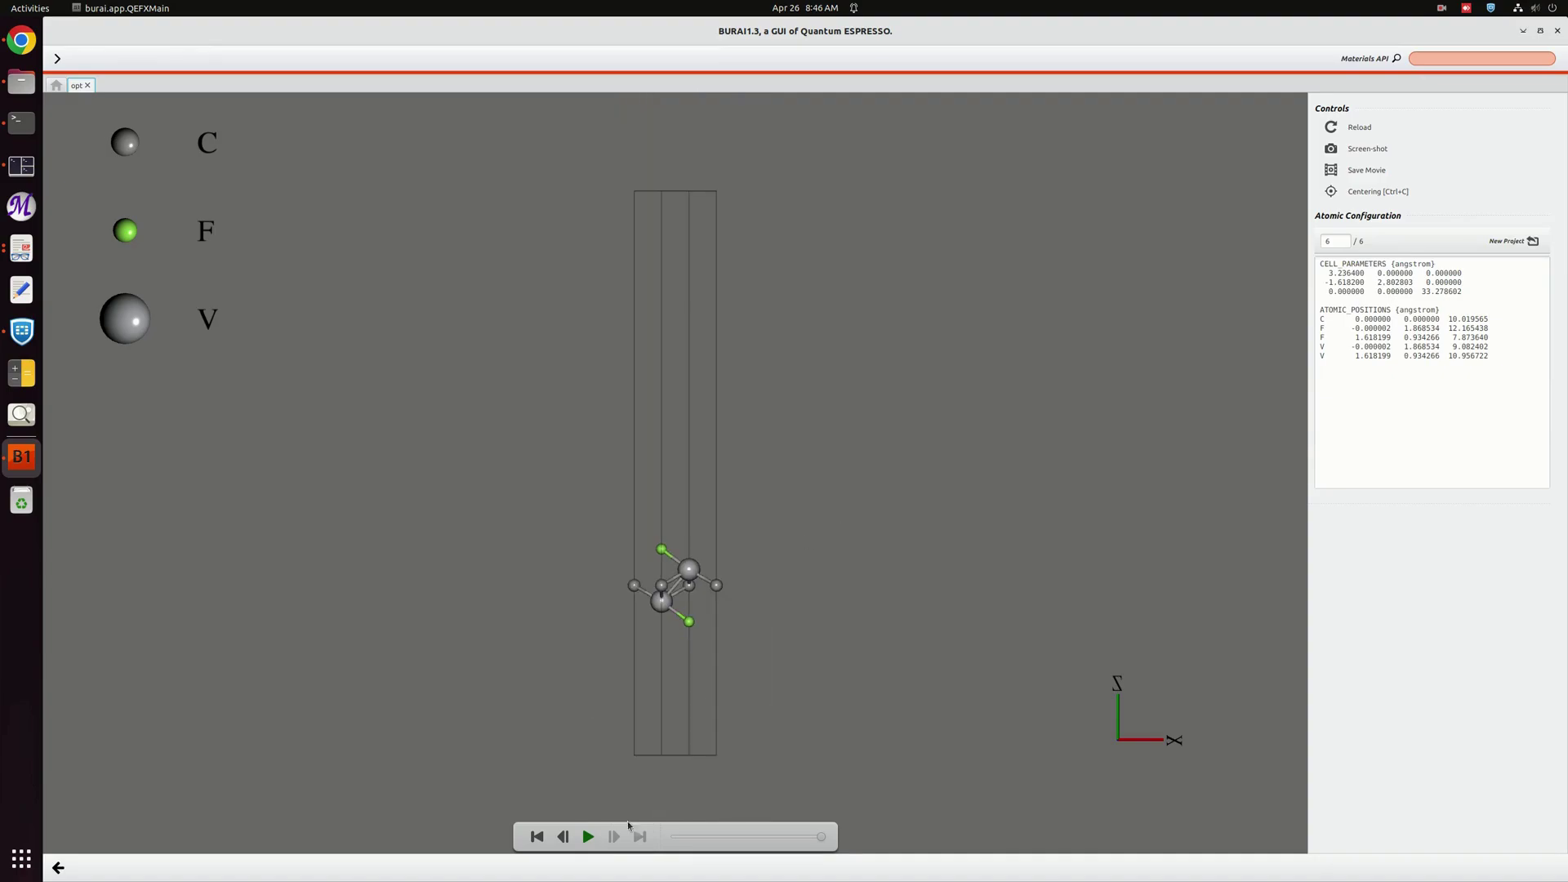
left_click(588, 837)
left_click(588, 839)
Step: Leave the movie viewer for the opt results file list
left_click(57, 869)
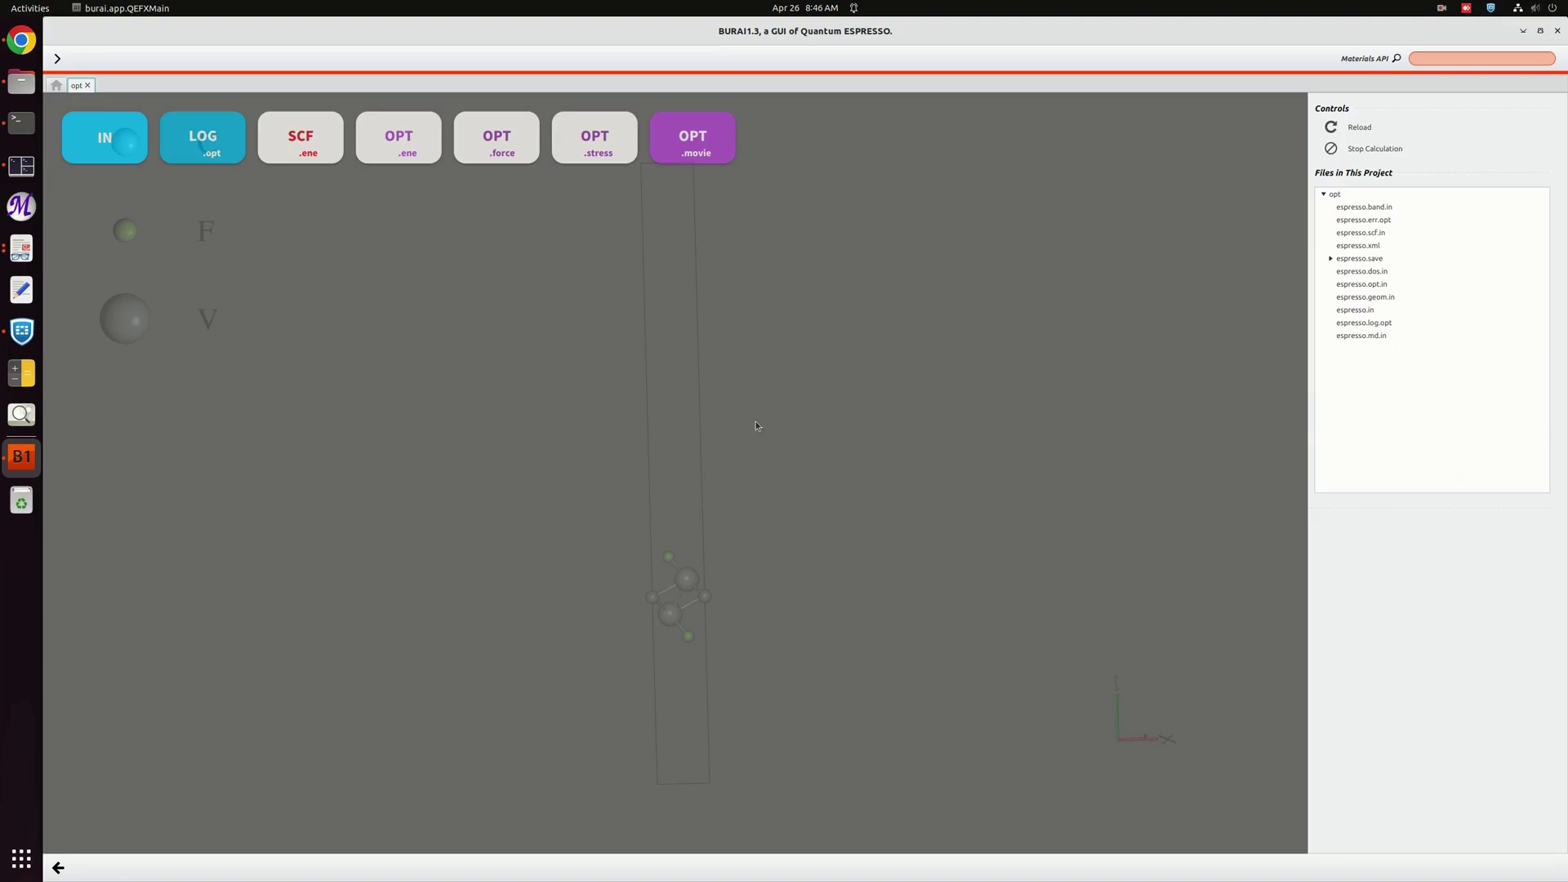